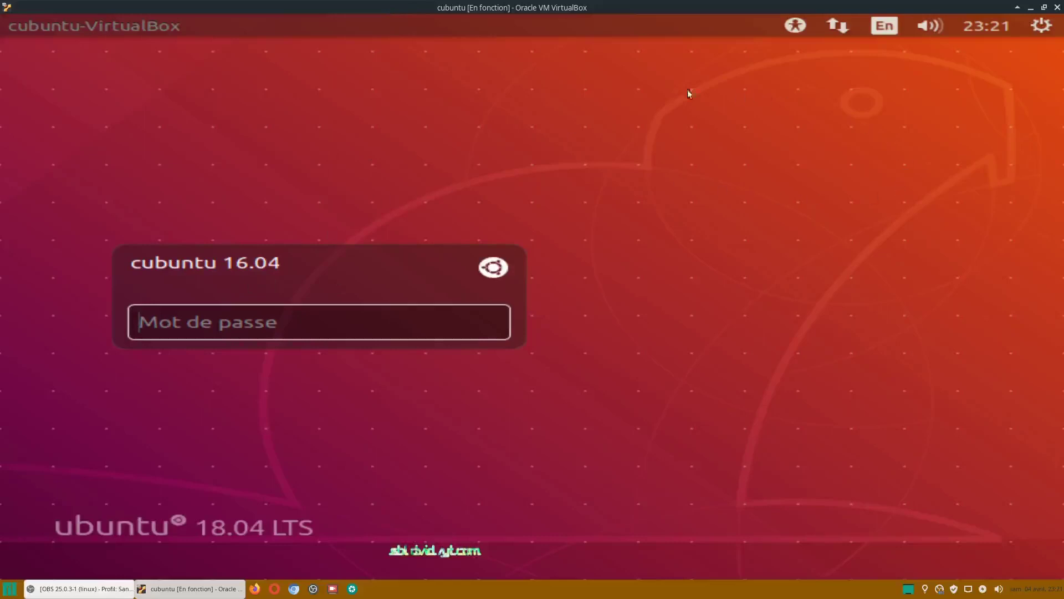
Review the available desktop environments, keep Ubuntu (par défaut), and log in by entering the account password.
click(500, 269)
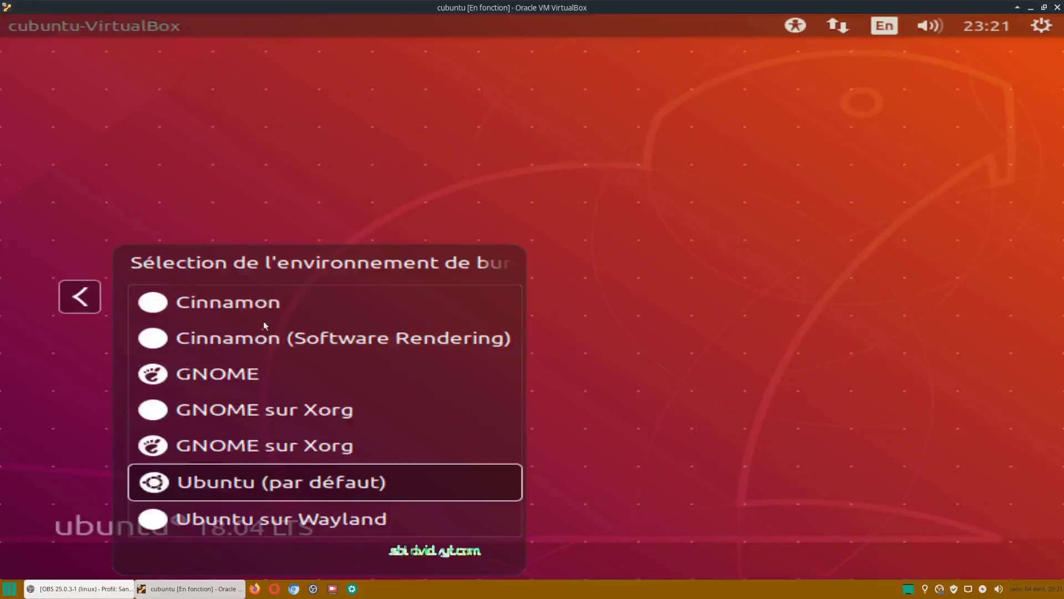
click(80, 296)
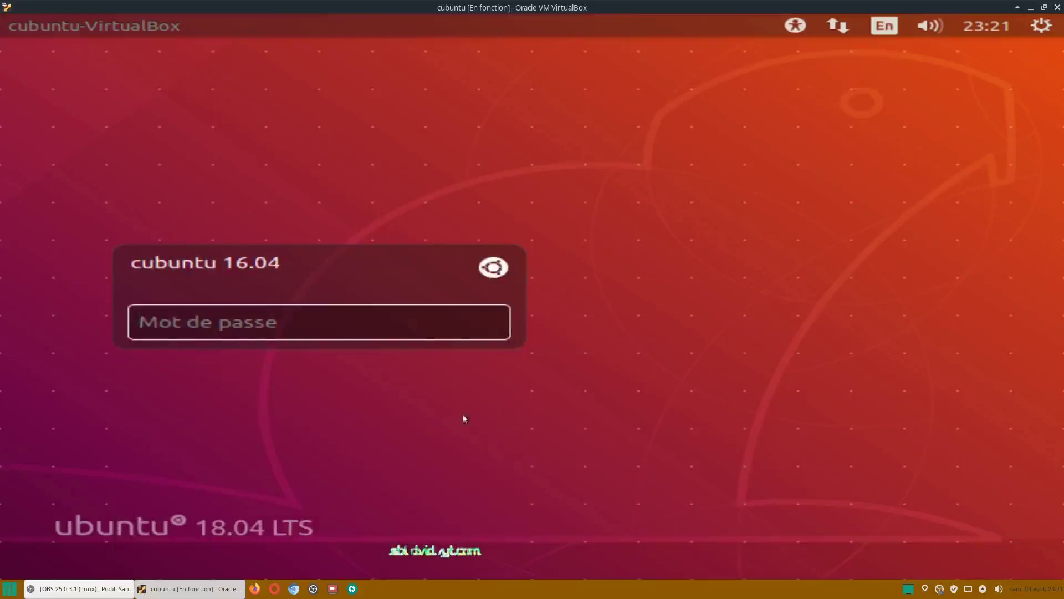
click(491, 267)
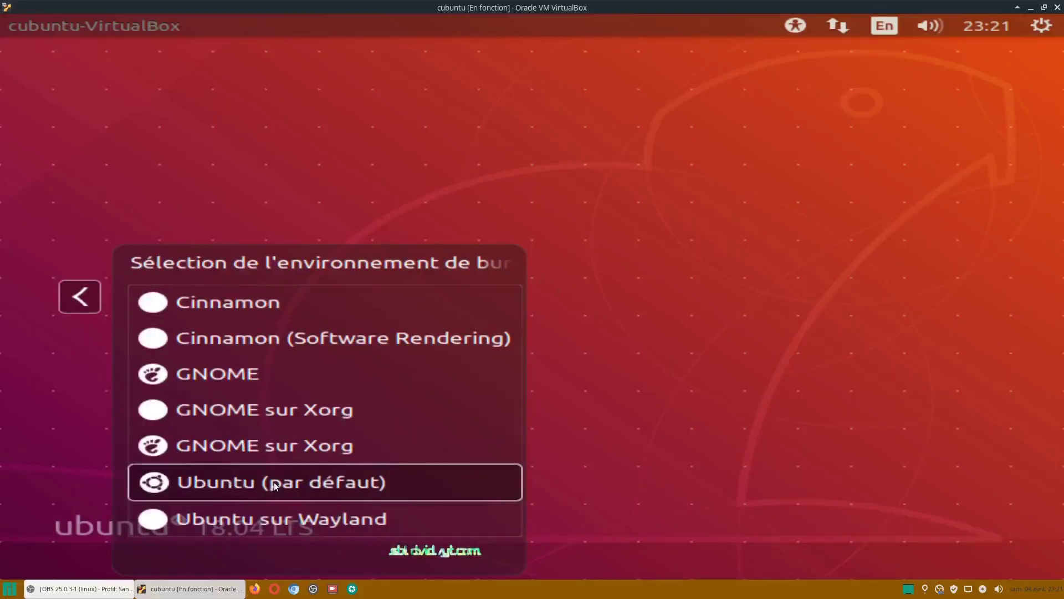
click(88, 301)
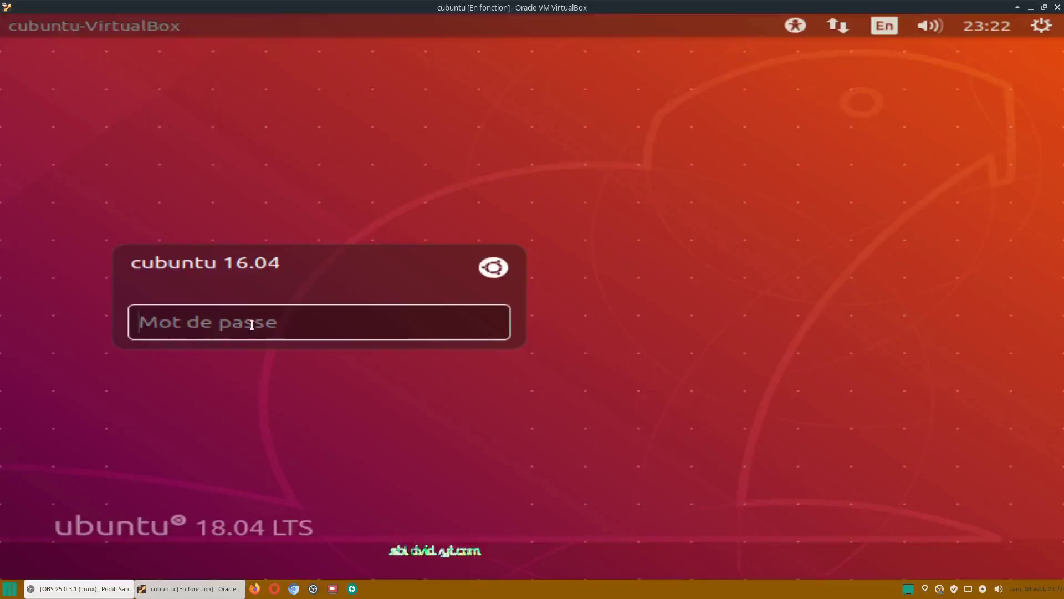
text(a)
key(Return)
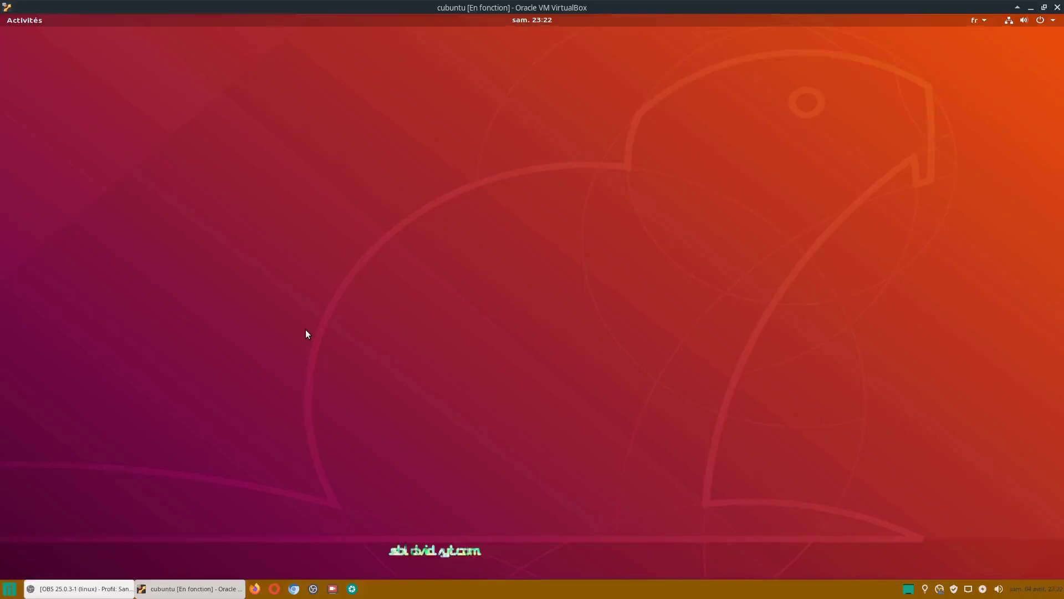
right_click(336, 331)
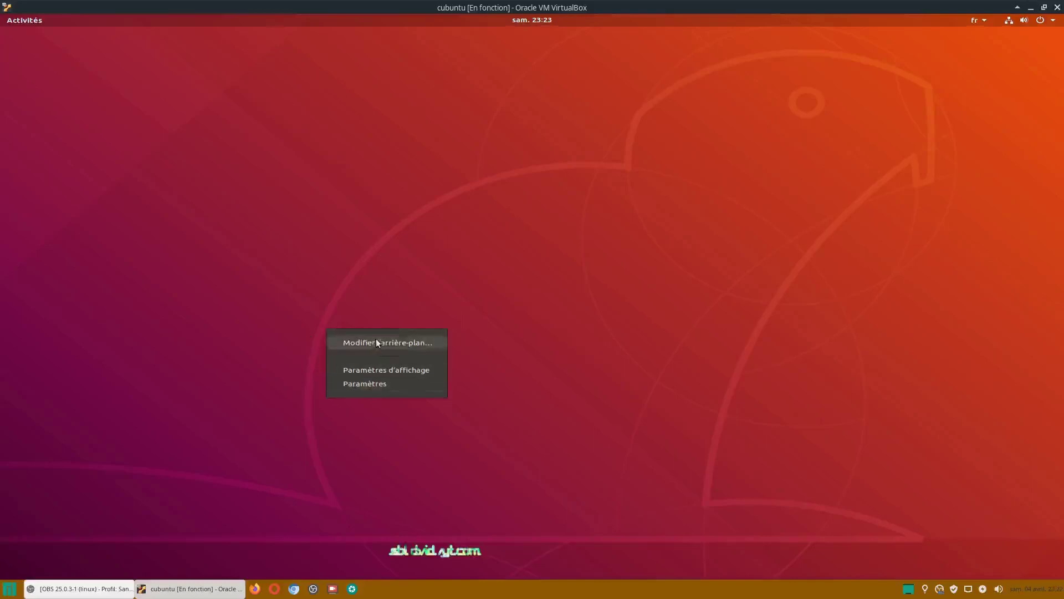
click(241, 260)
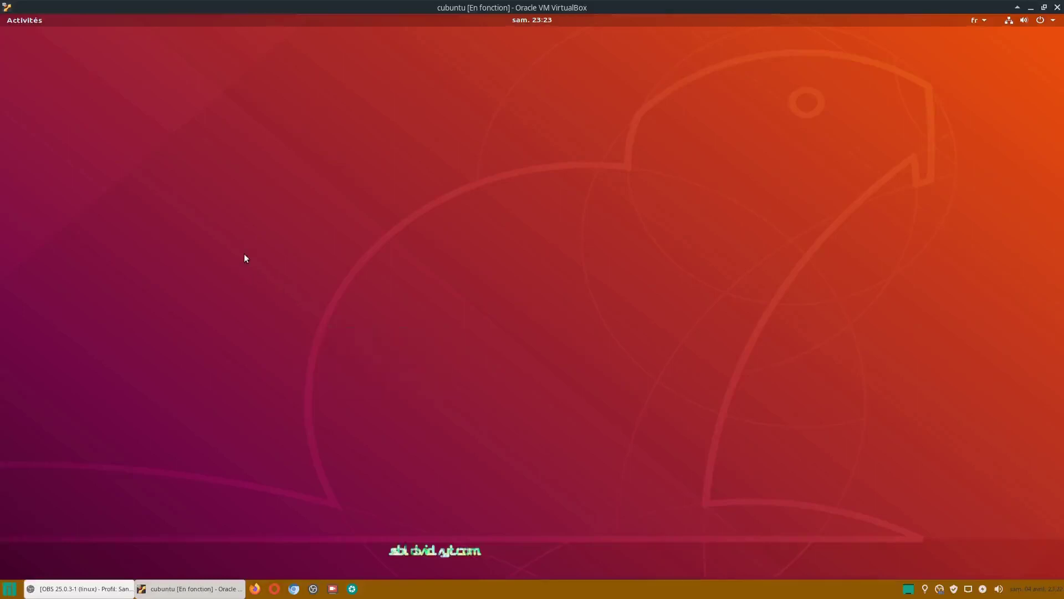
Show all installed applications and look through every page of the application overview.
click(30, 21)
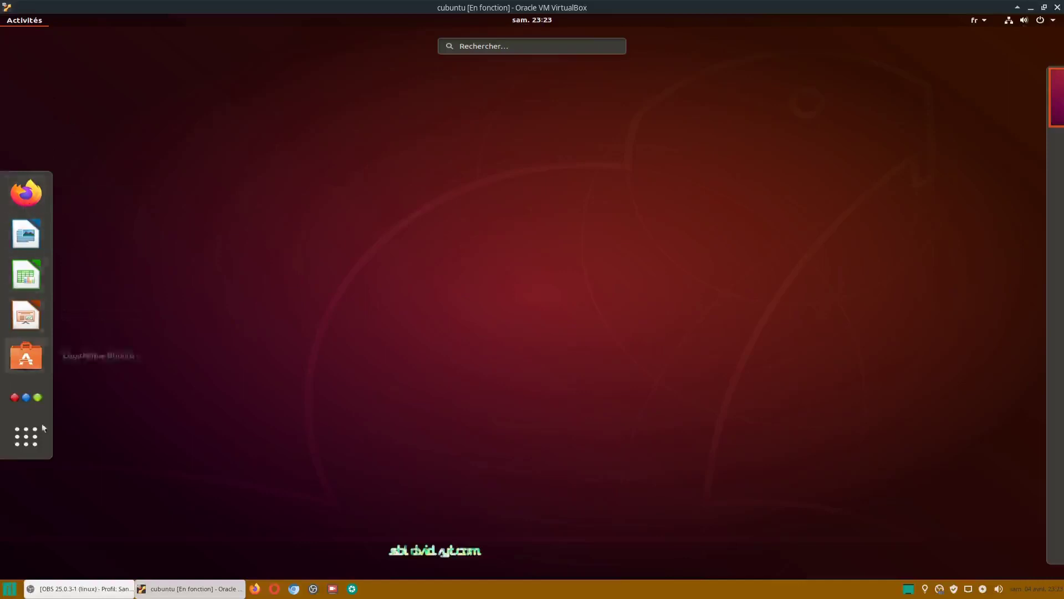
click(30, 441)
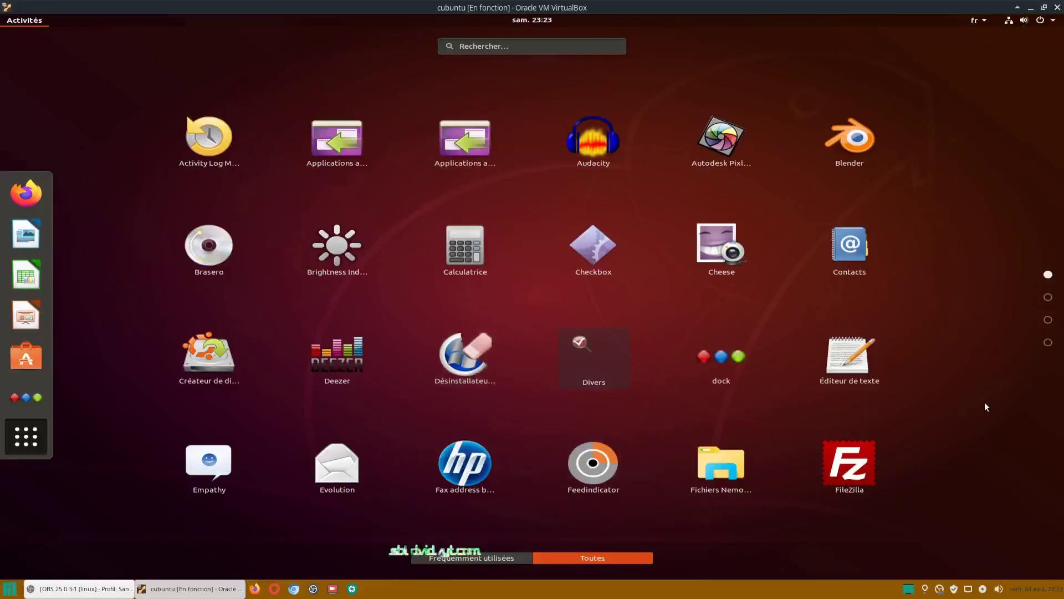
scroll(985, 403, down, 1)
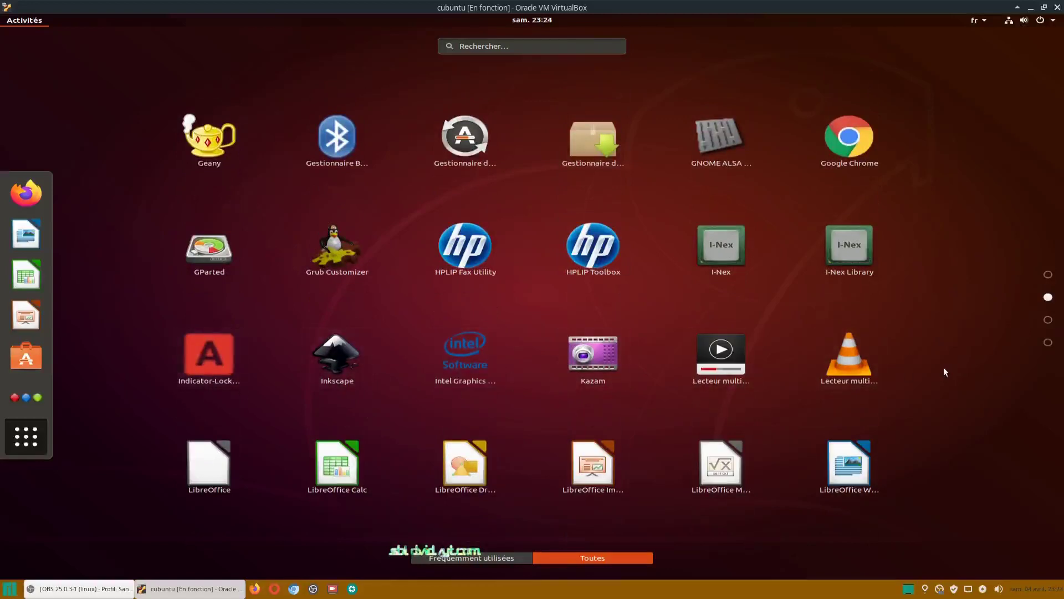
scroll(944, 368, down, 1)
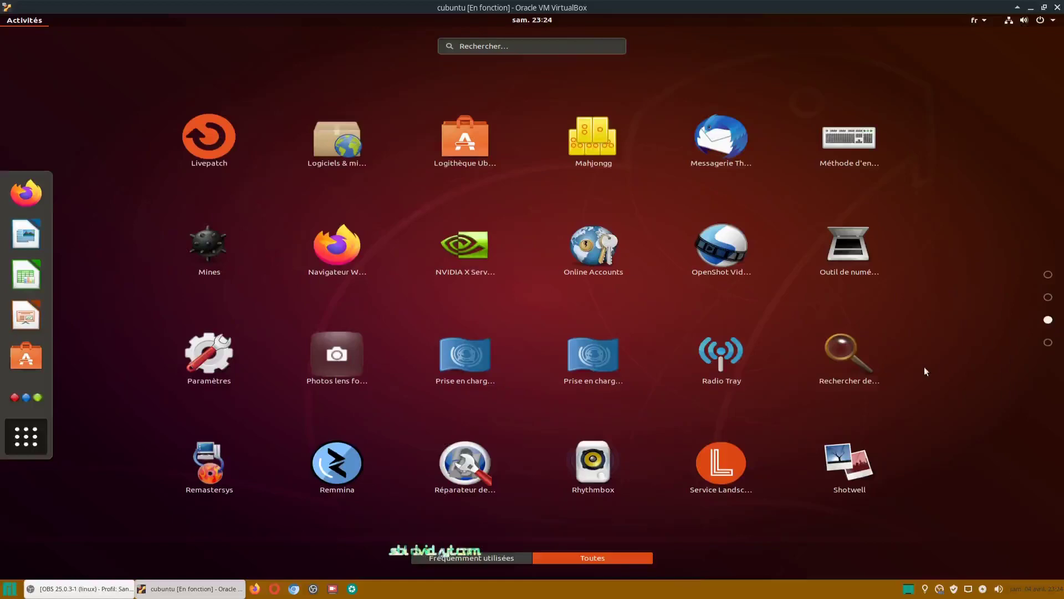
scroll(959, 372, up, 2)
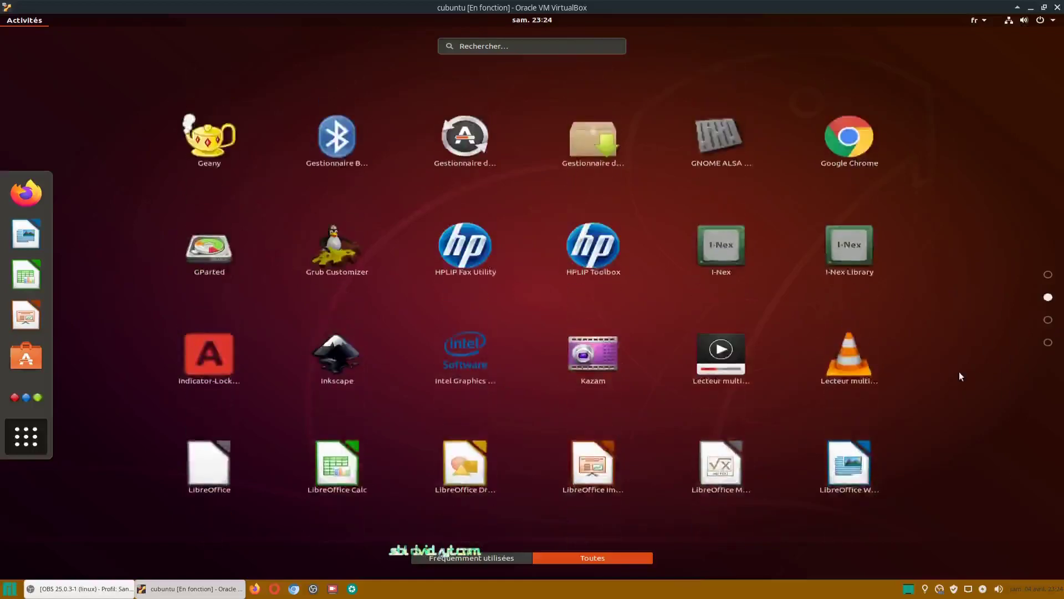
scroll(959, 376, down, 1)
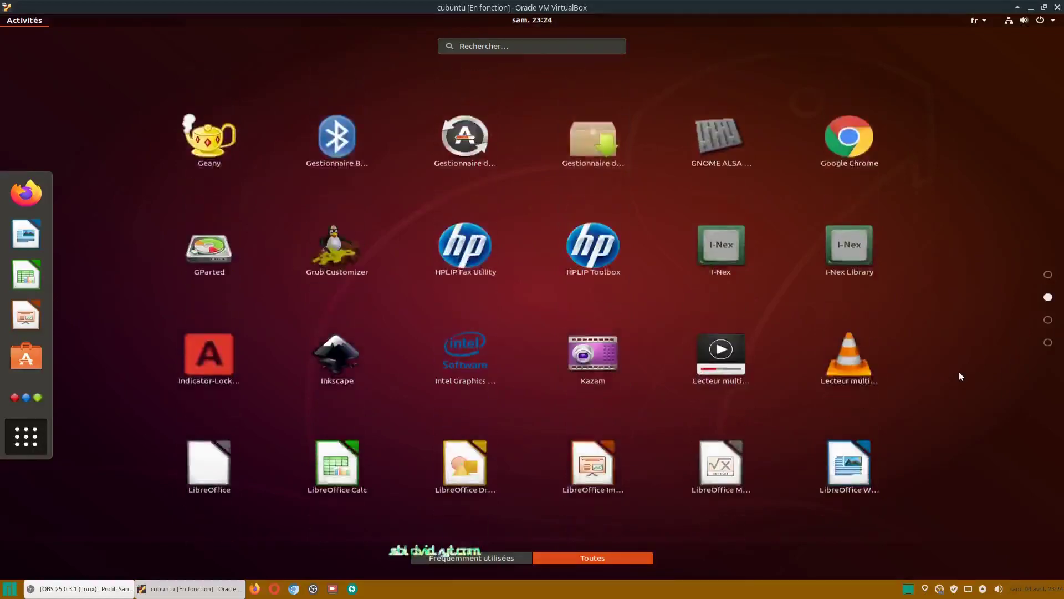
scroll(961, 376, down, 1)
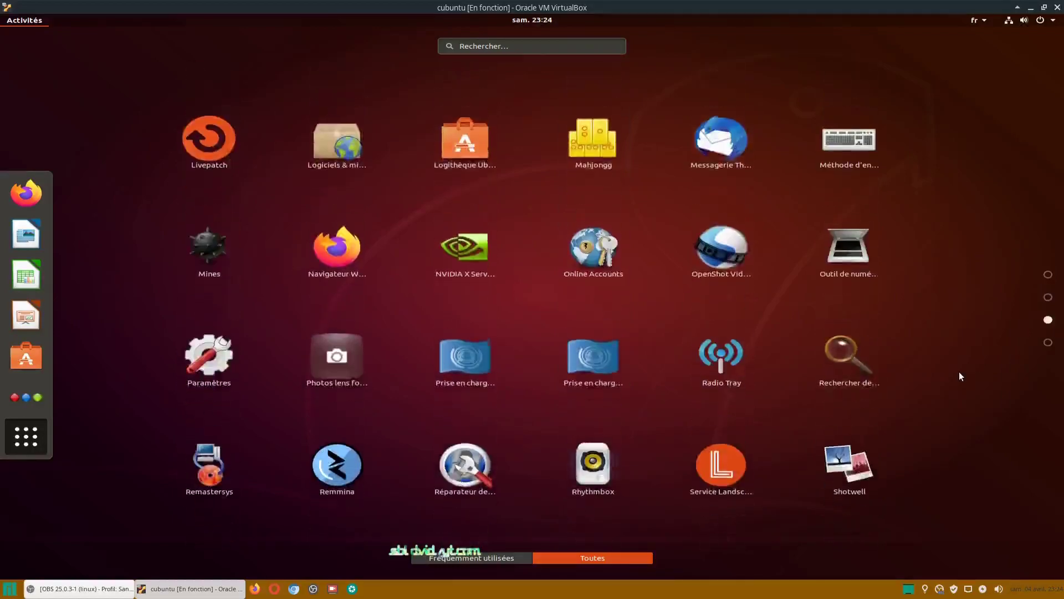
scroll(960, 376, down, 1)
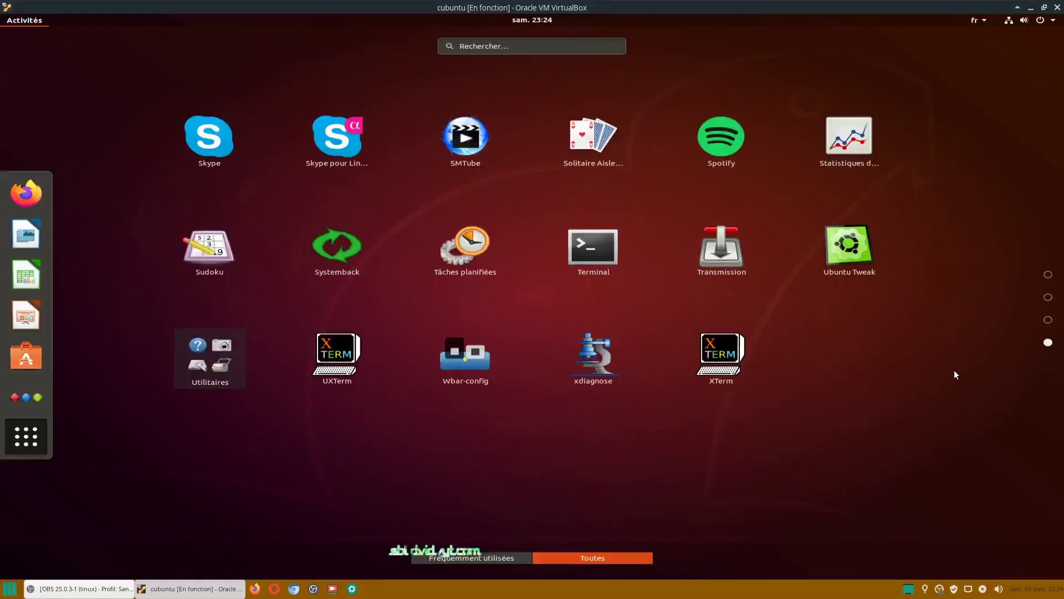
scroll(954, 370, up, 2)
scroll(953, 370, down, 2)
Launch Ubuntu Tweak, enlarge its window, and review the Apps, Ajustements and Administration sections.
click(857, 250)
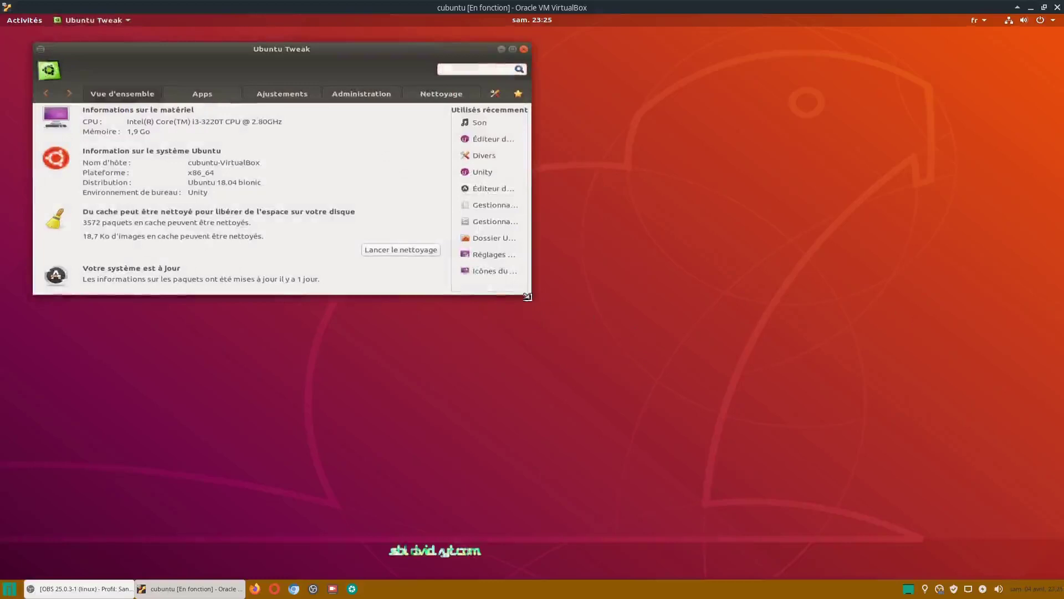
drag(529, 295, 563, 493)
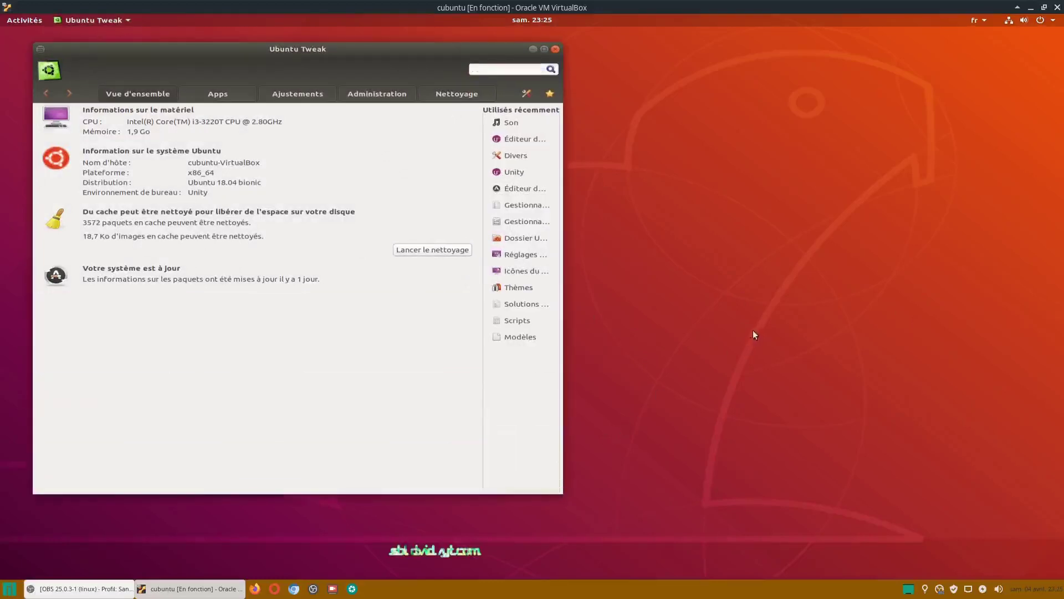
click(235, 97)
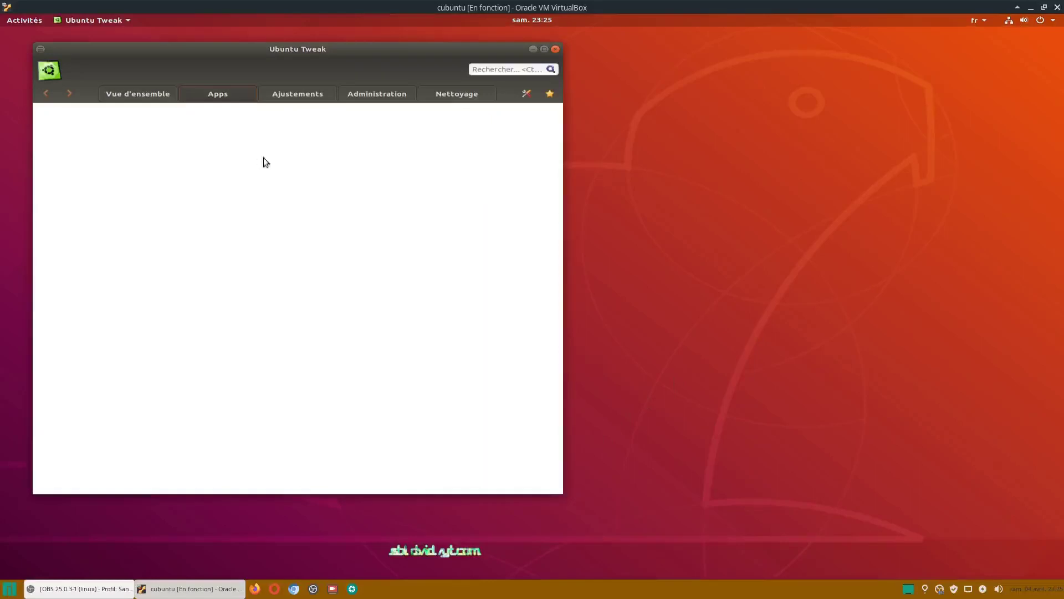
drag(560, 201, 801, 205)
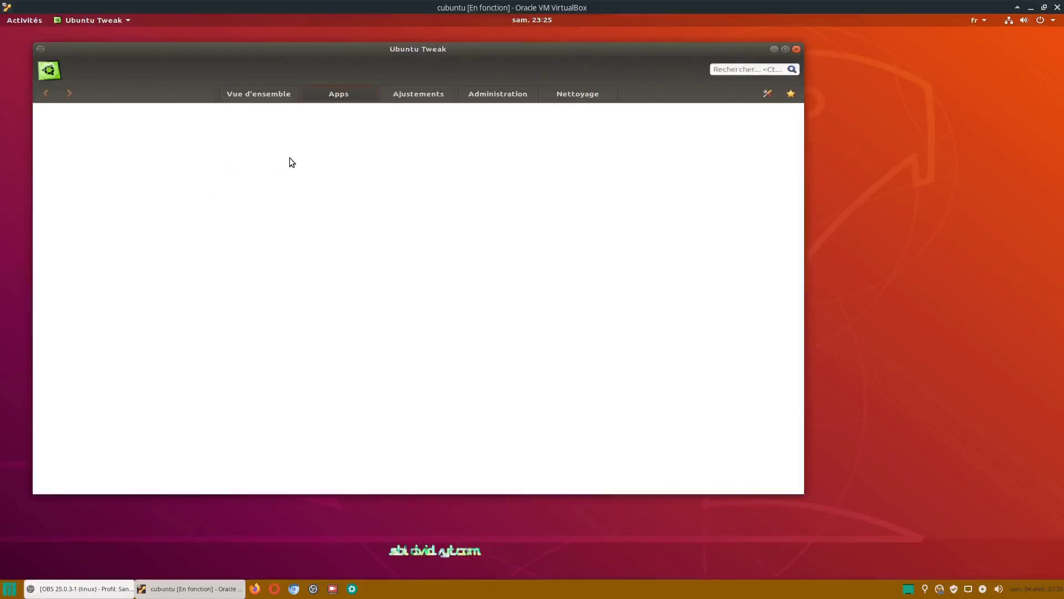
click(406, 93)
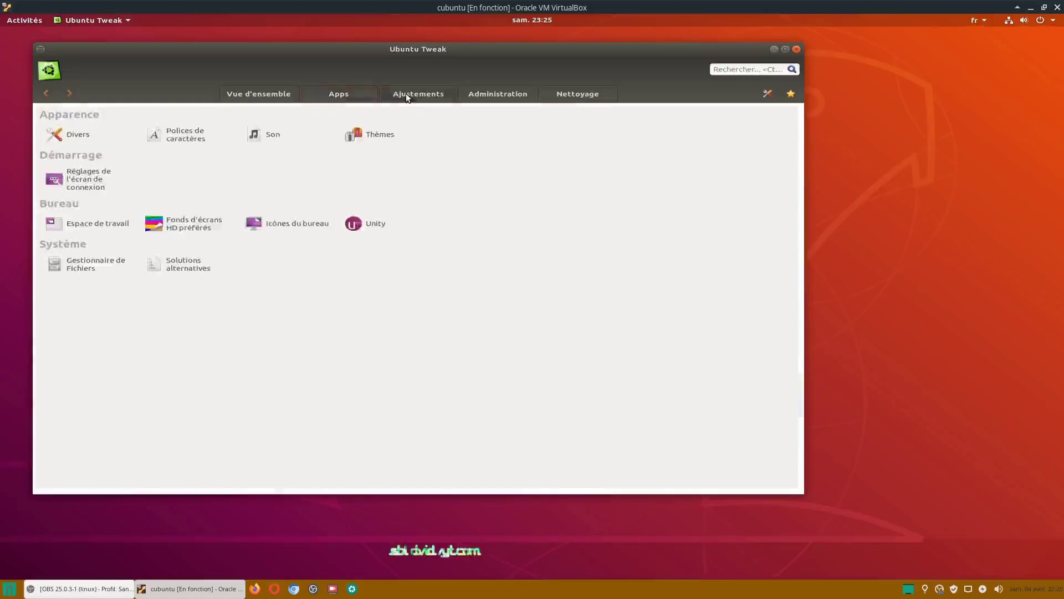
click(506, 95)
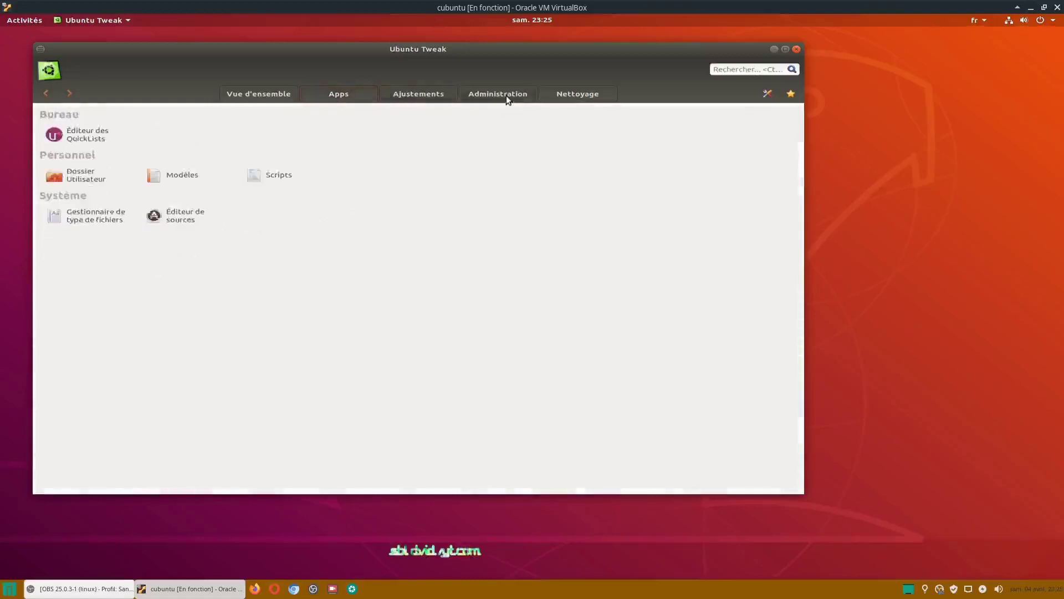
Mark all items of Cache de la Logithèque in the system cleaner, and close Ubuntu Tweak without cleaning.
click(569, 94)
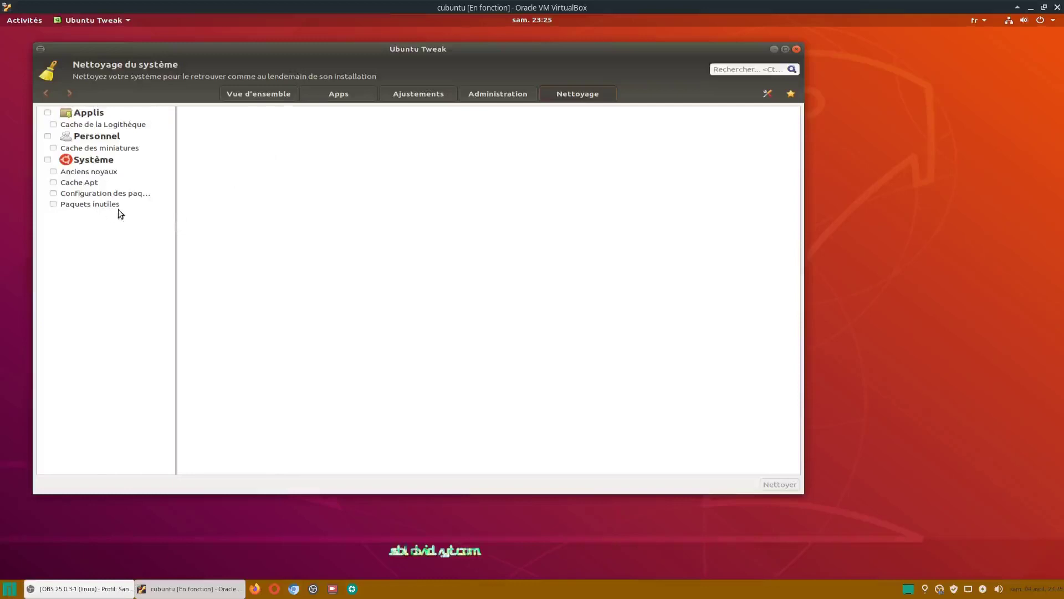
click(54, 124)
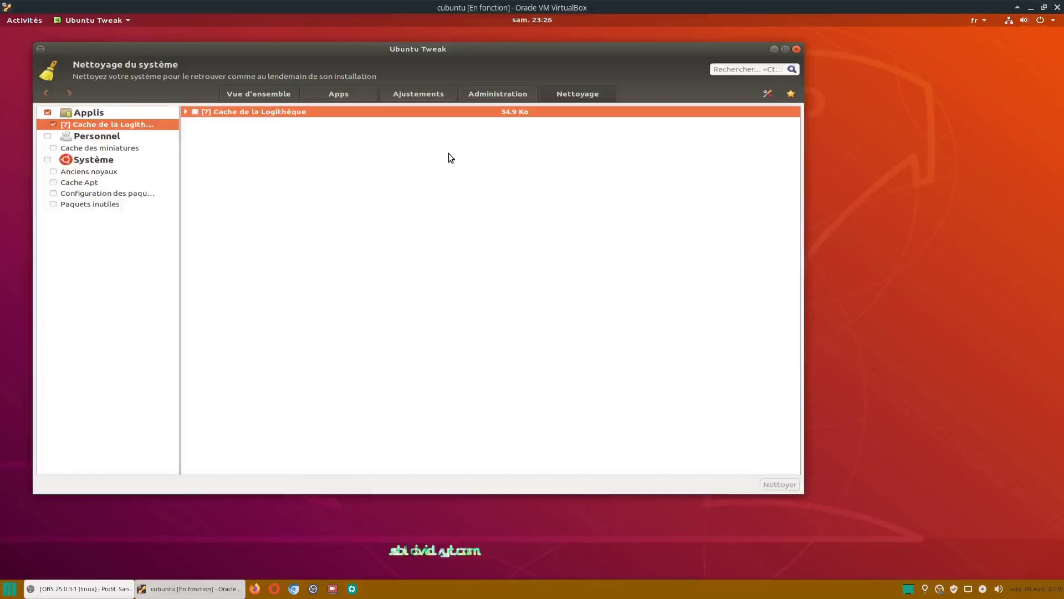
click(185, 112)
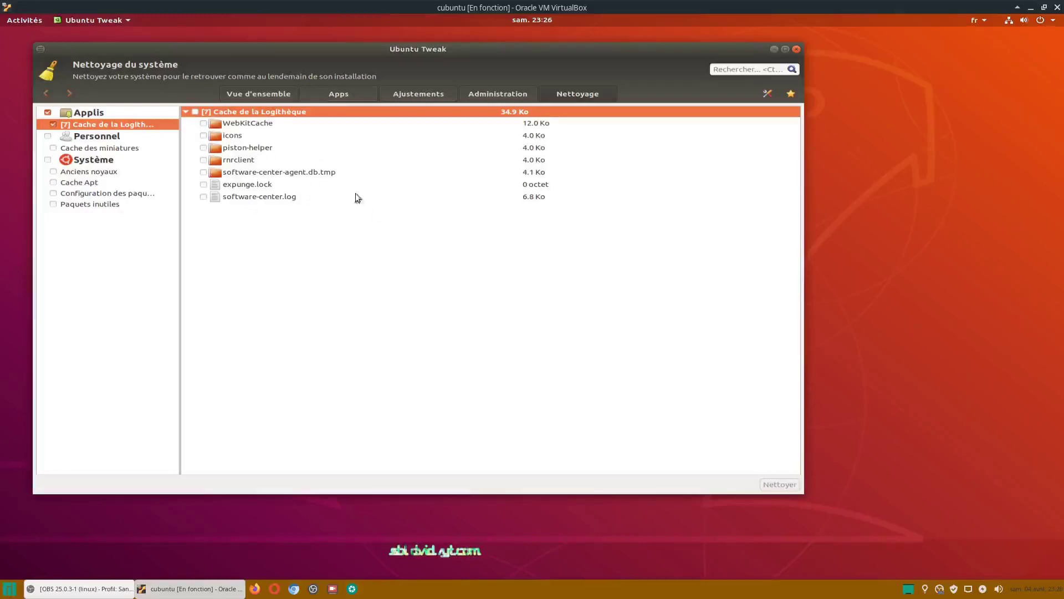
click(196, 112)
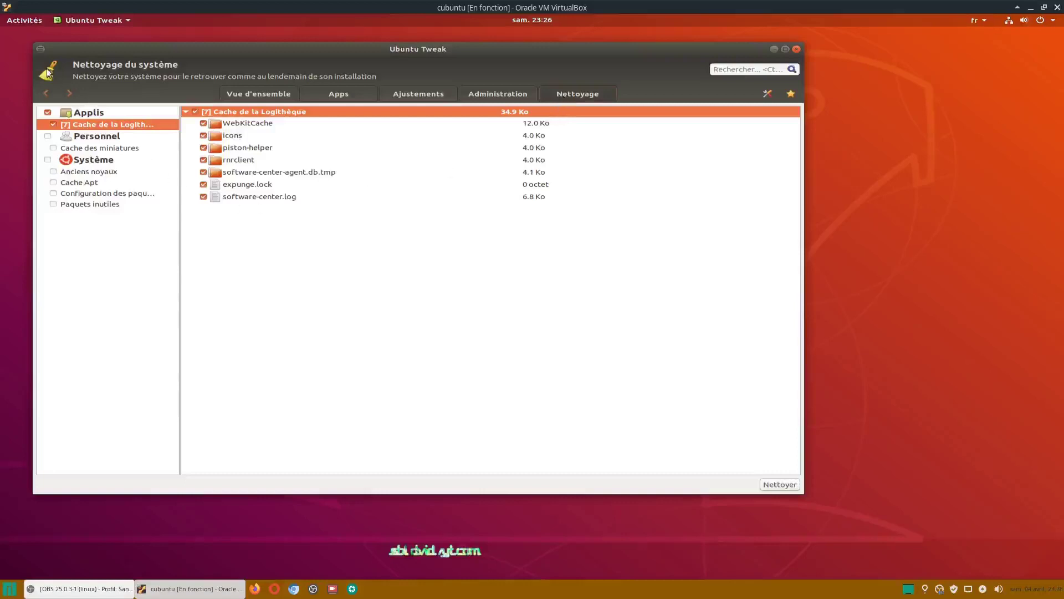
click(256, 93)
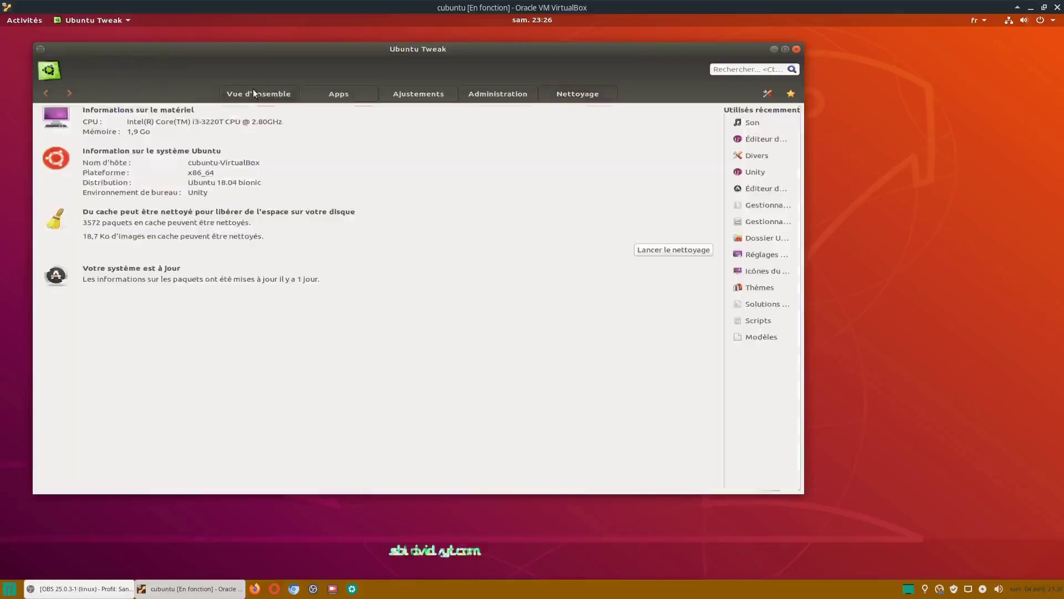
click(796, 49)
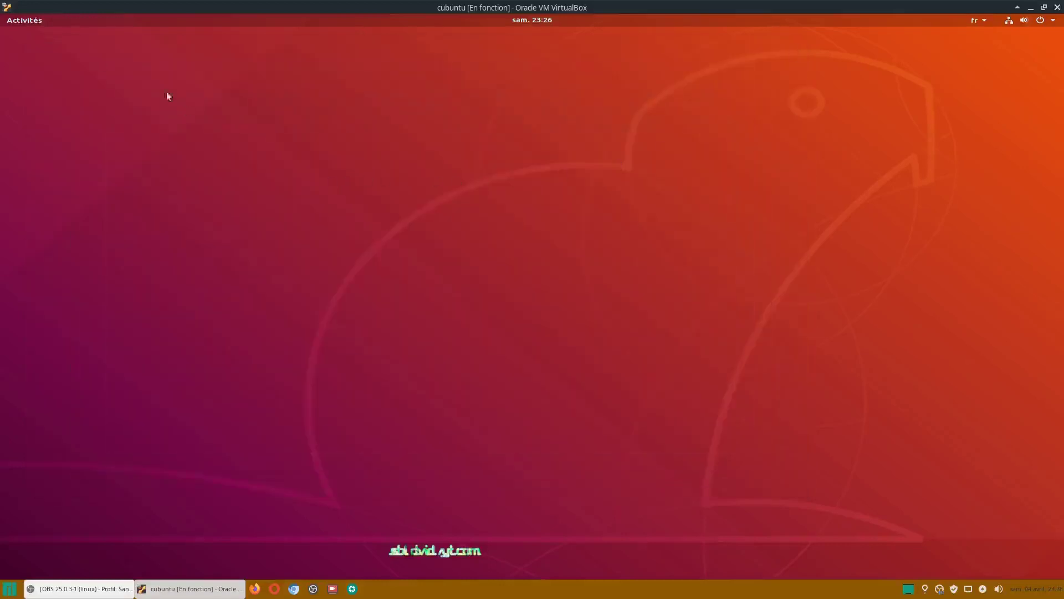
Open Logithèque Ubuntu, enlarge and reposition its window to view the home page, and close it.
click(32, 19)
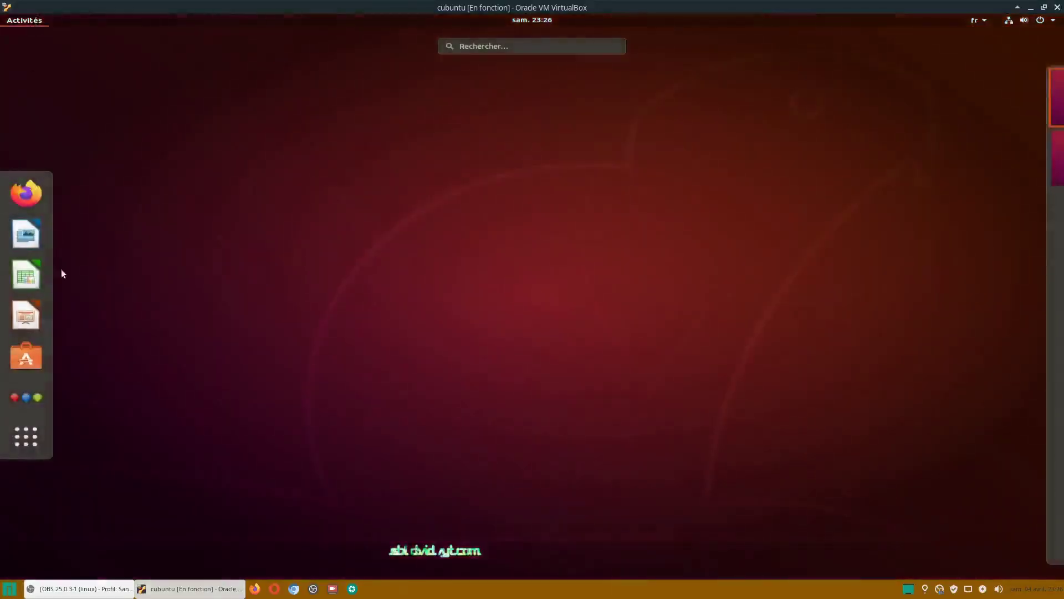
click(26, 359)
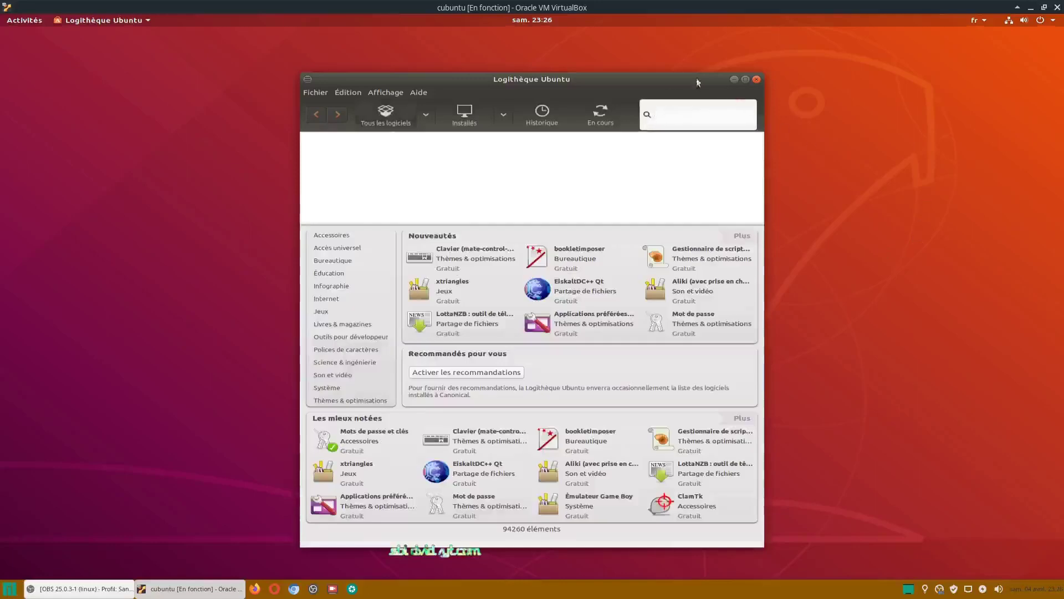
drag(697, 82, 452, 34)
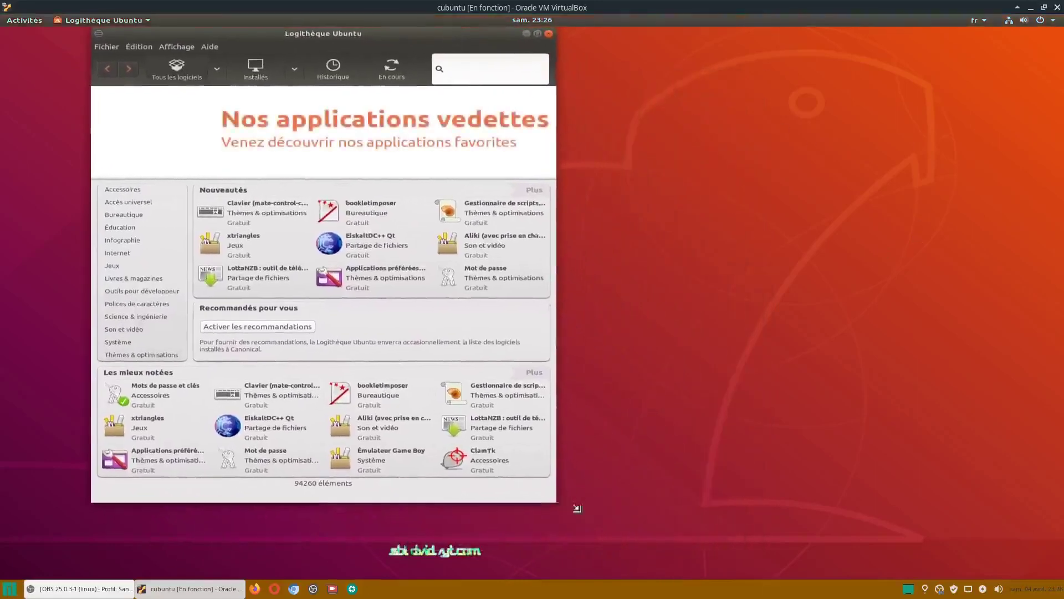
drag(577, 508, 989, 566)
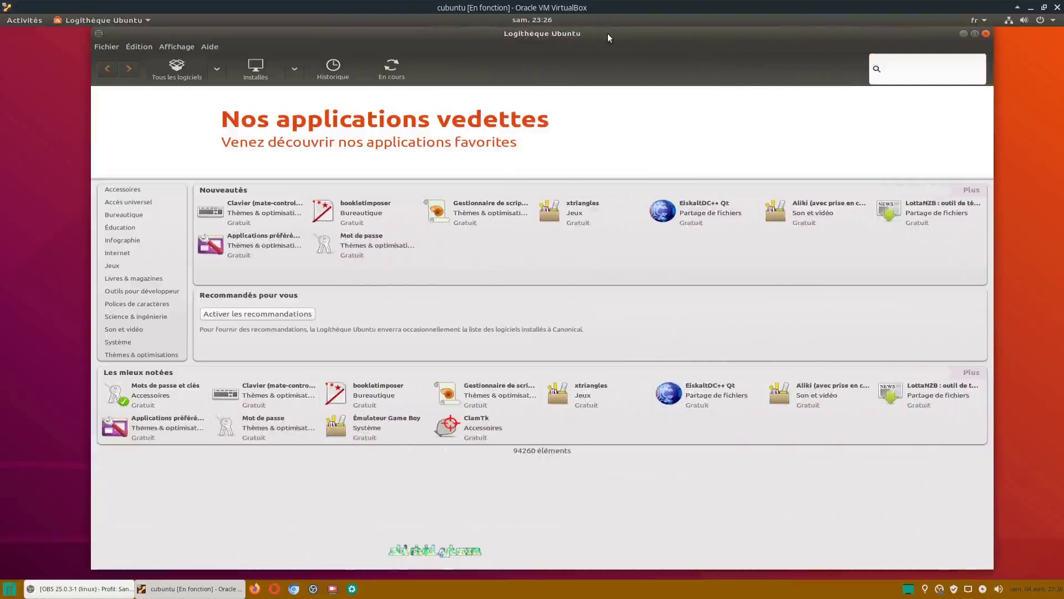
drag(607, 35, 609, 51)
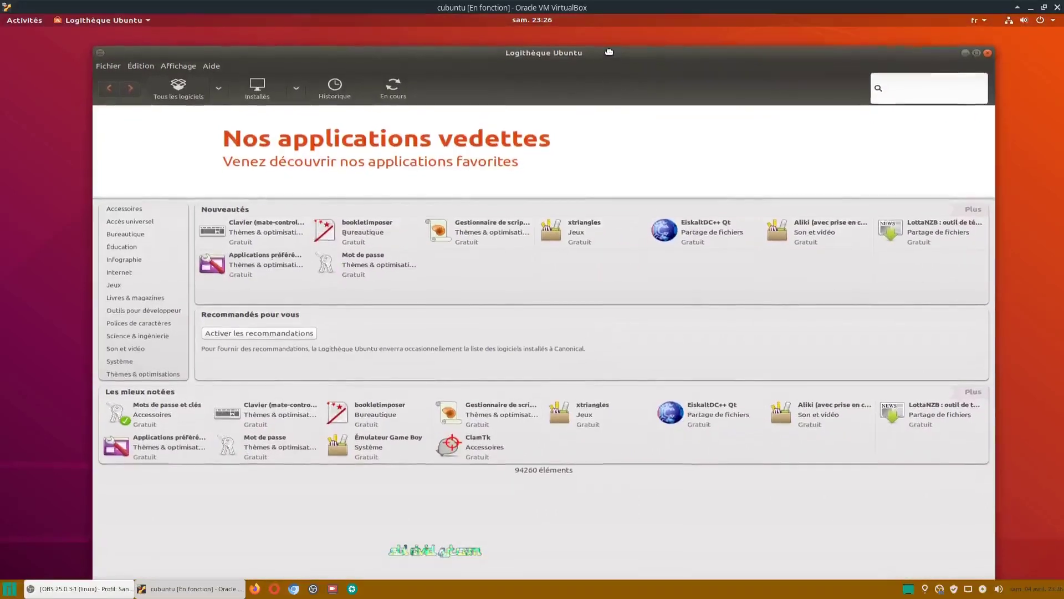
drag(444, 48, 416, 37)
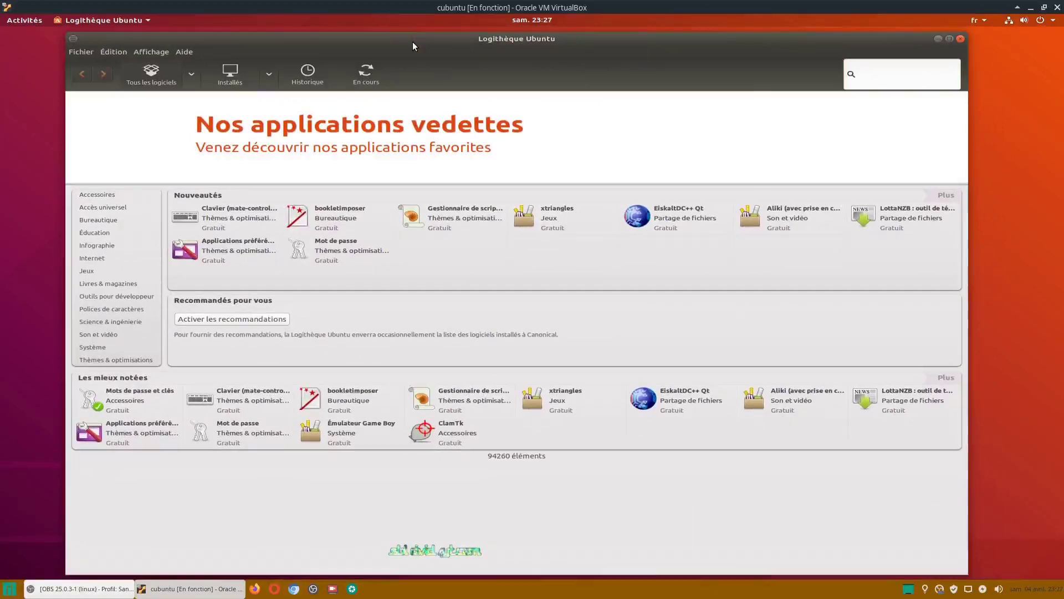
drag(404, 39, 418, 40)
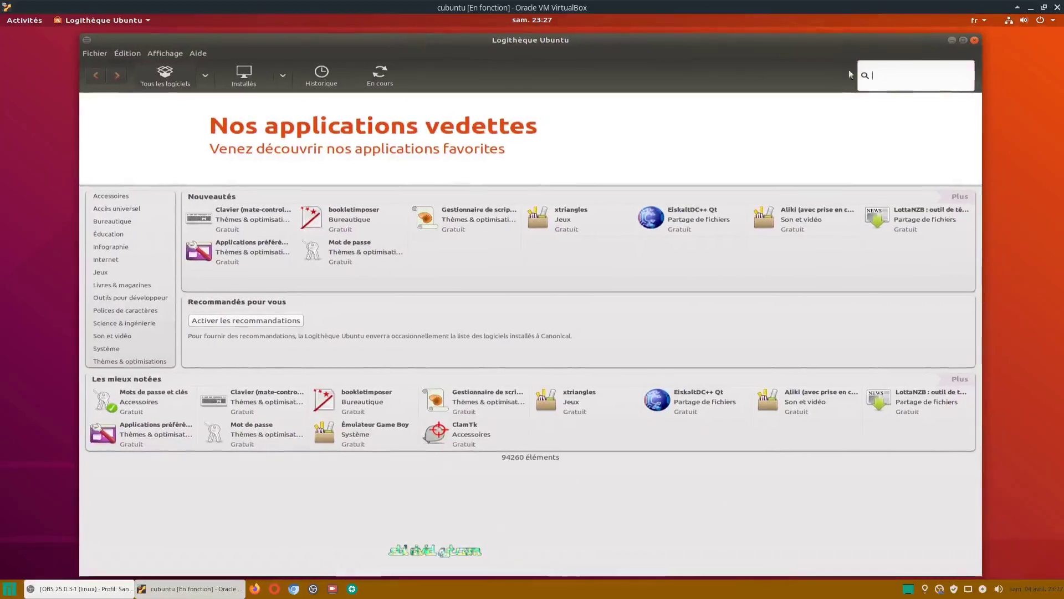
click(974, 41)
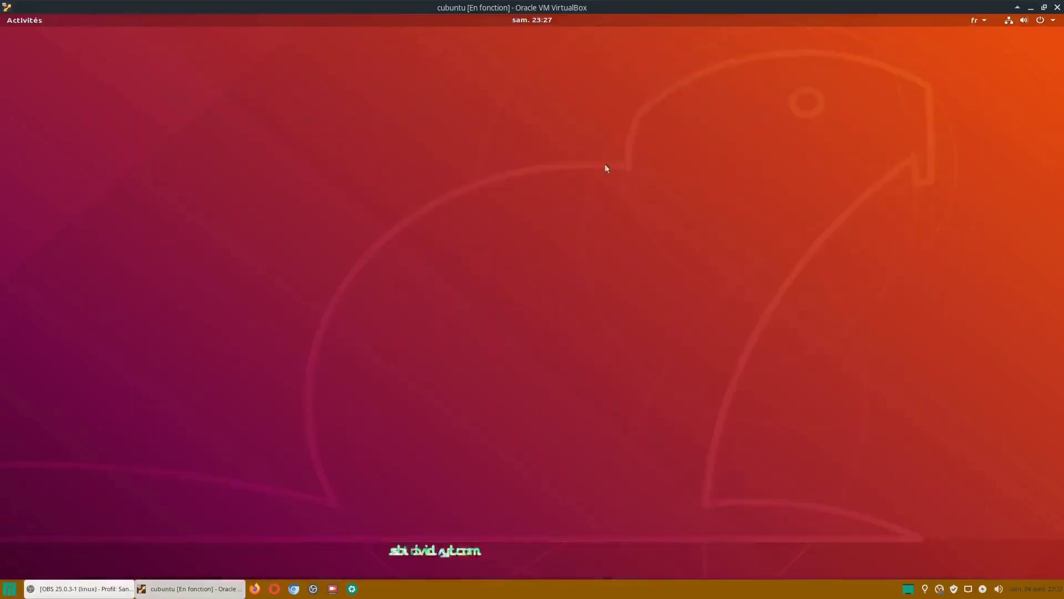
Launch Logiciels & mises à jour from the installed applications and open its update settings.
click(25, 26)
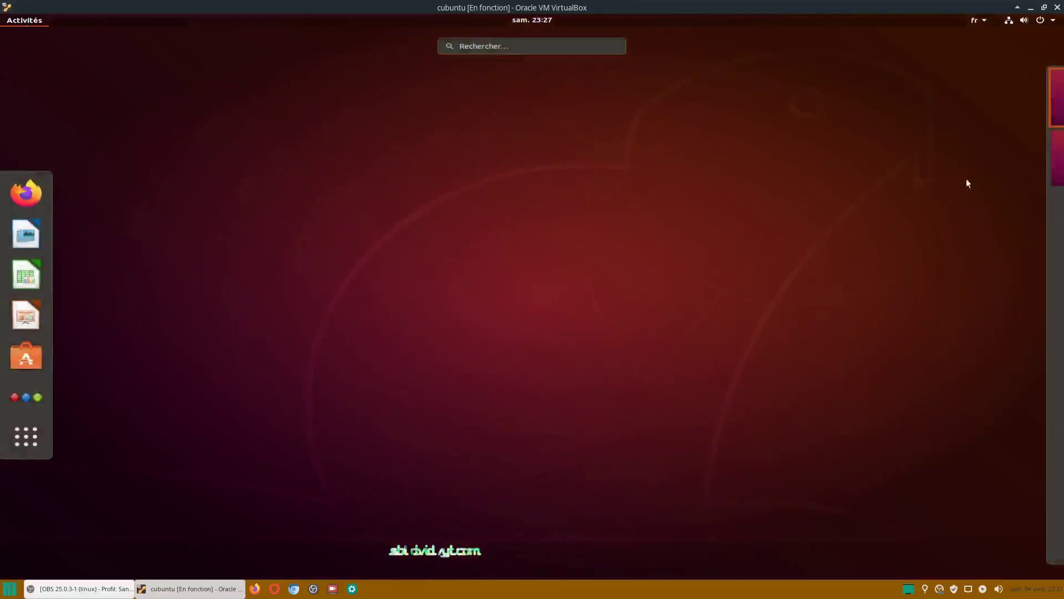
click(1022, 158)
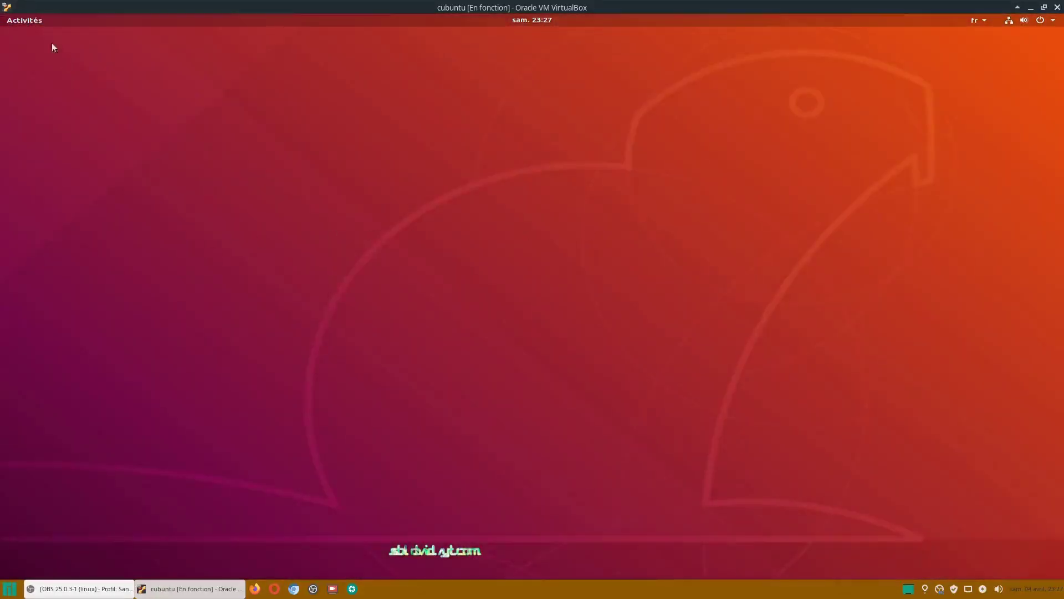
click(35, 22)
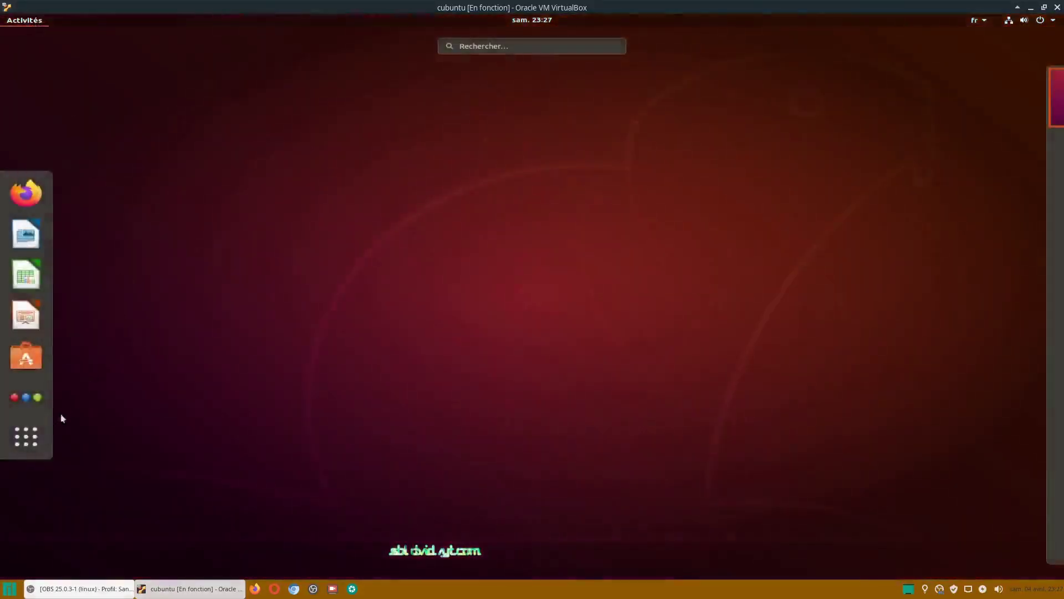
click(31, 438)
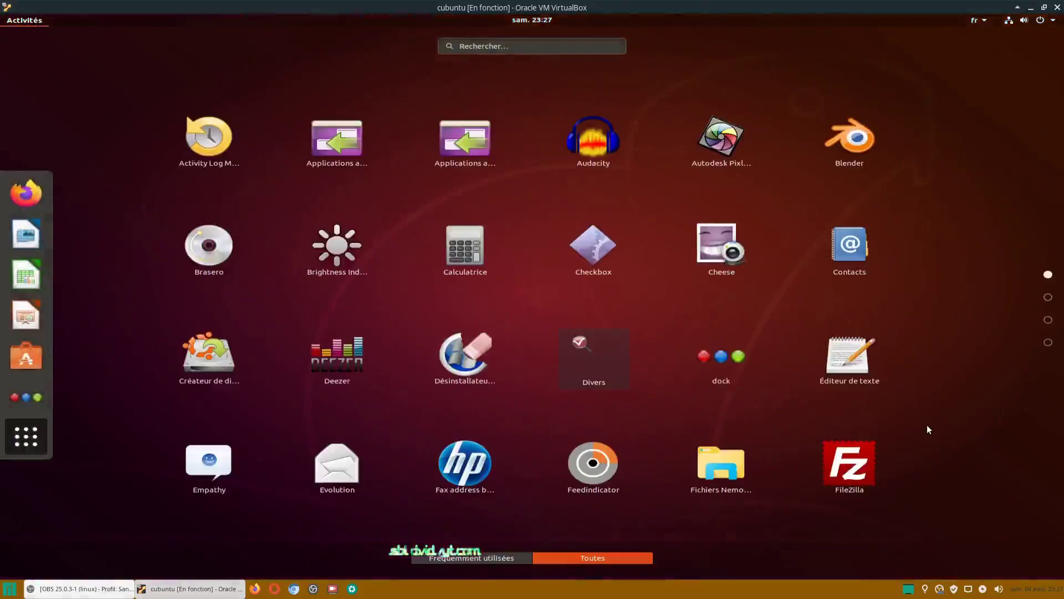
scroll(910, 427, down, 1)
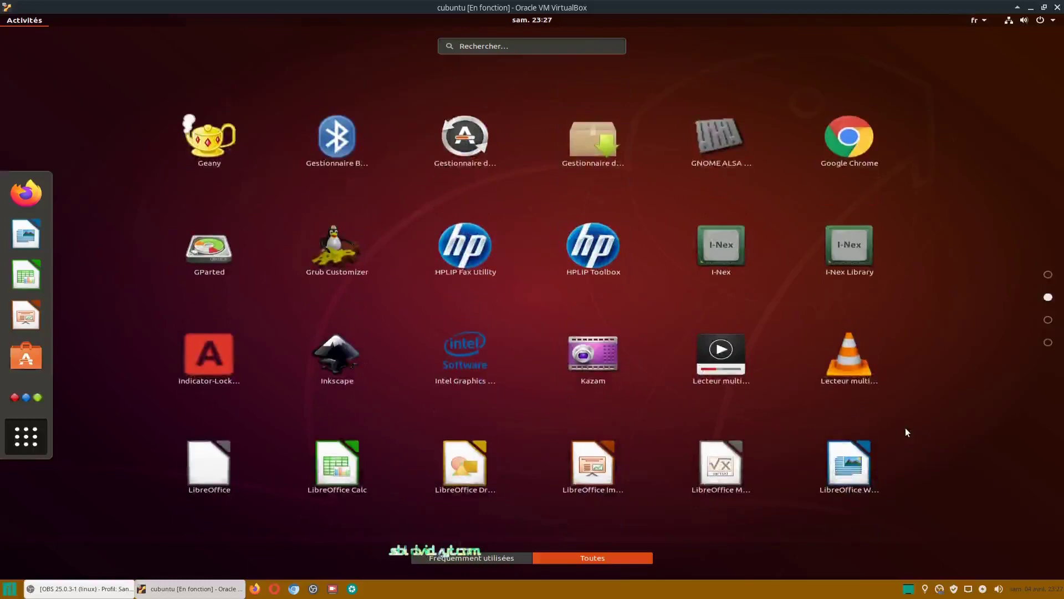
scroll(906, 431, down, 1)
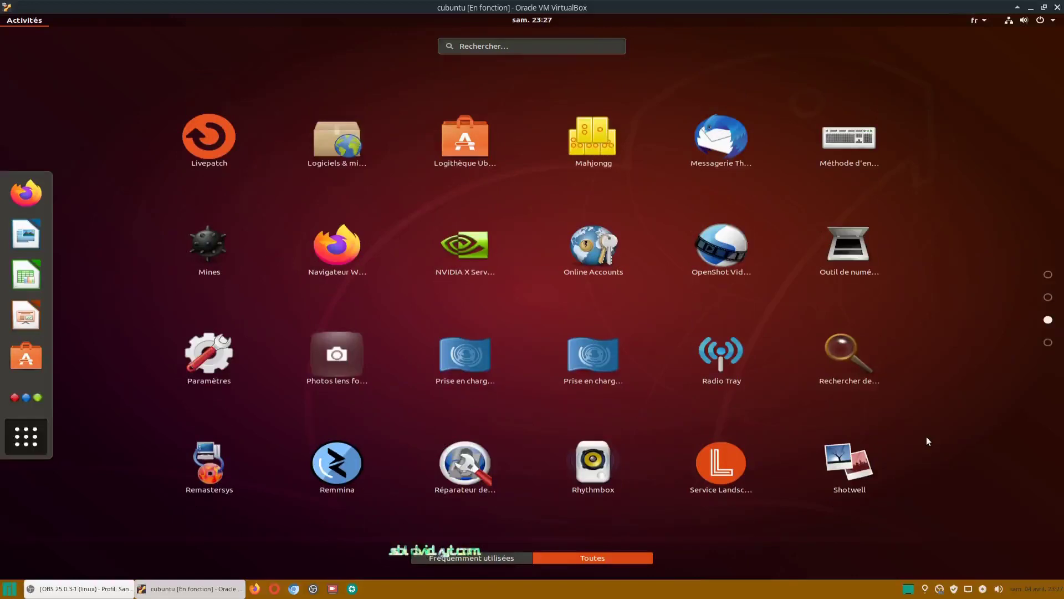
click(349, 144)
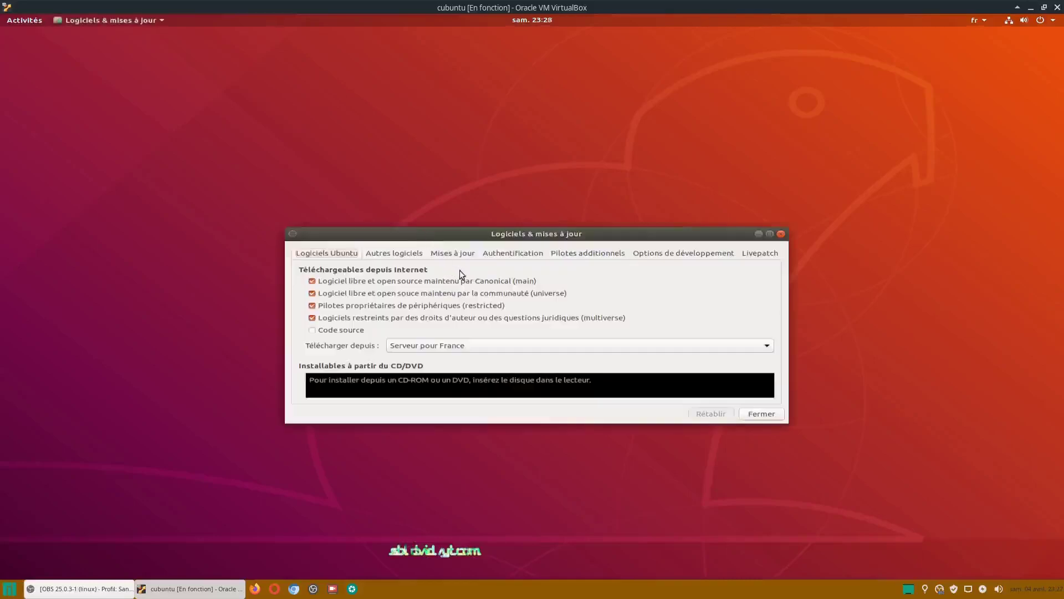
click(467, 255)
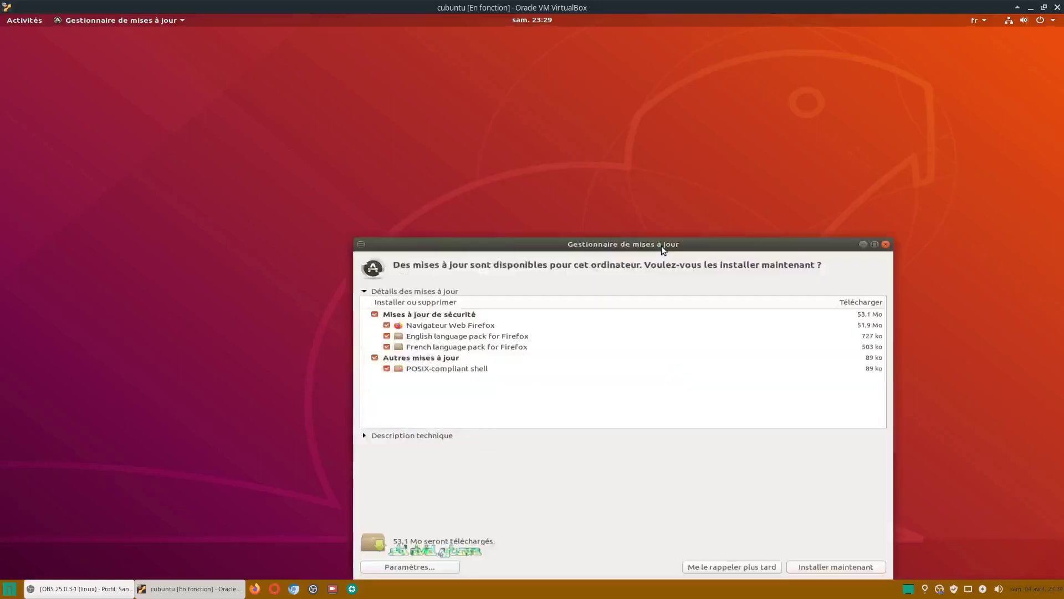
Move the Gestionnaire de mises à jour window higher on the desktop and install all the selected updates.
drag(650, 247, 539, 88)
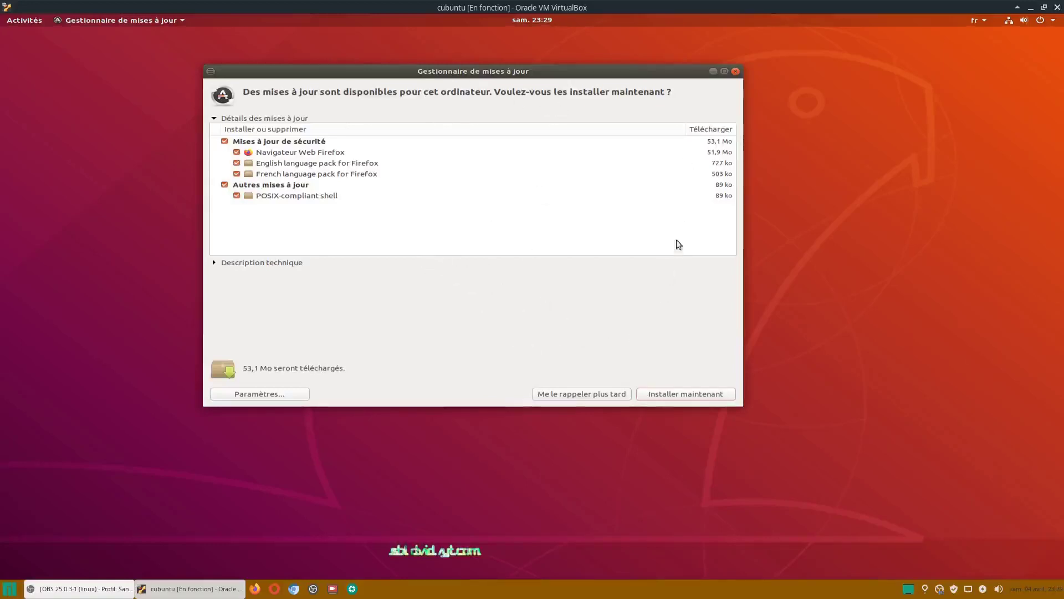
click(665, 395)
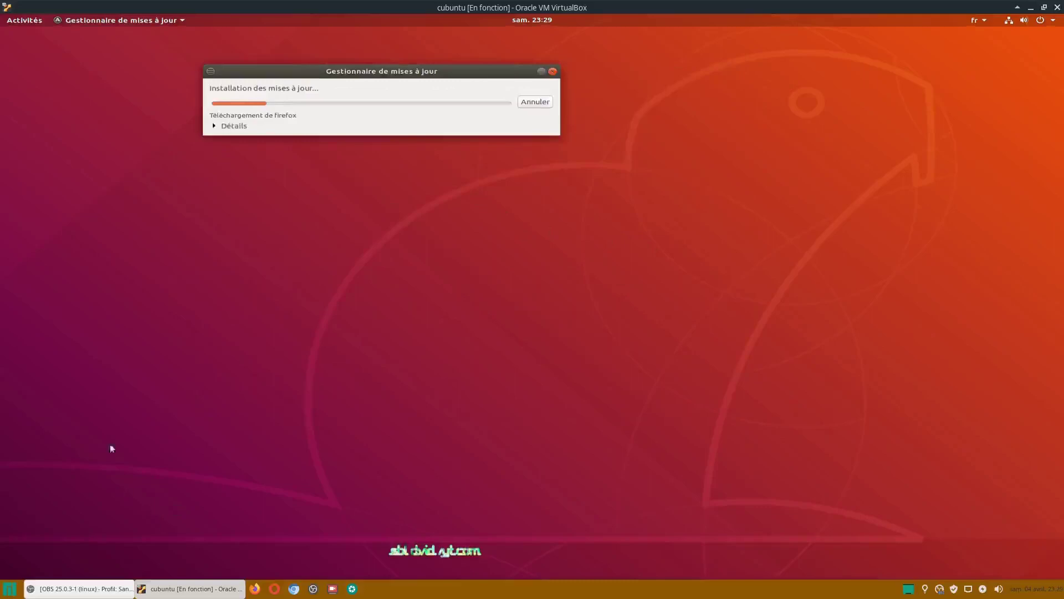
Look through every page of the application overview during the update, and dismiss the update manager once it has finished.
click(24, 21)
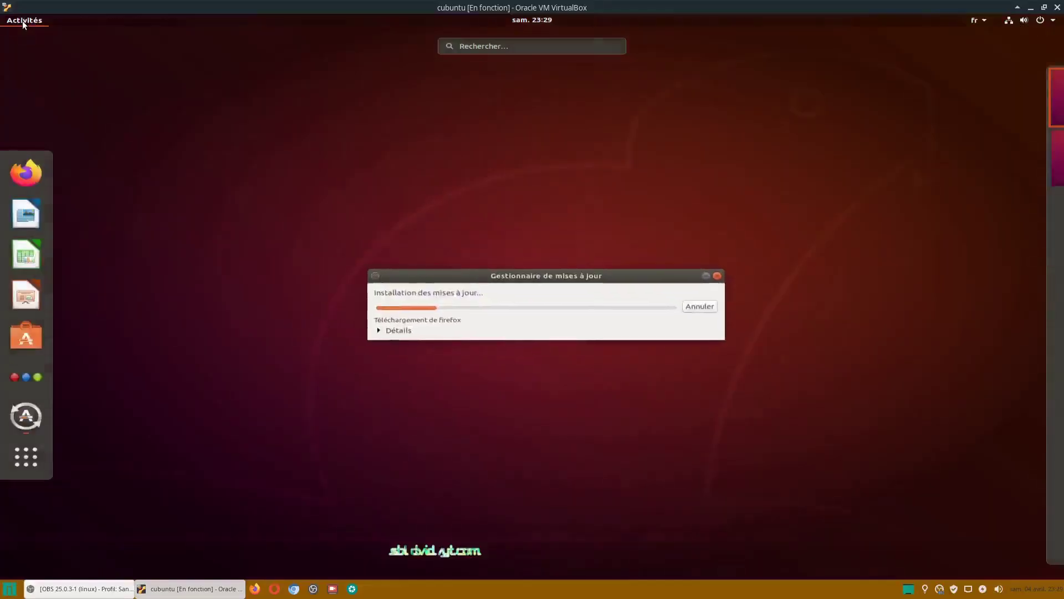
click(26, 456)
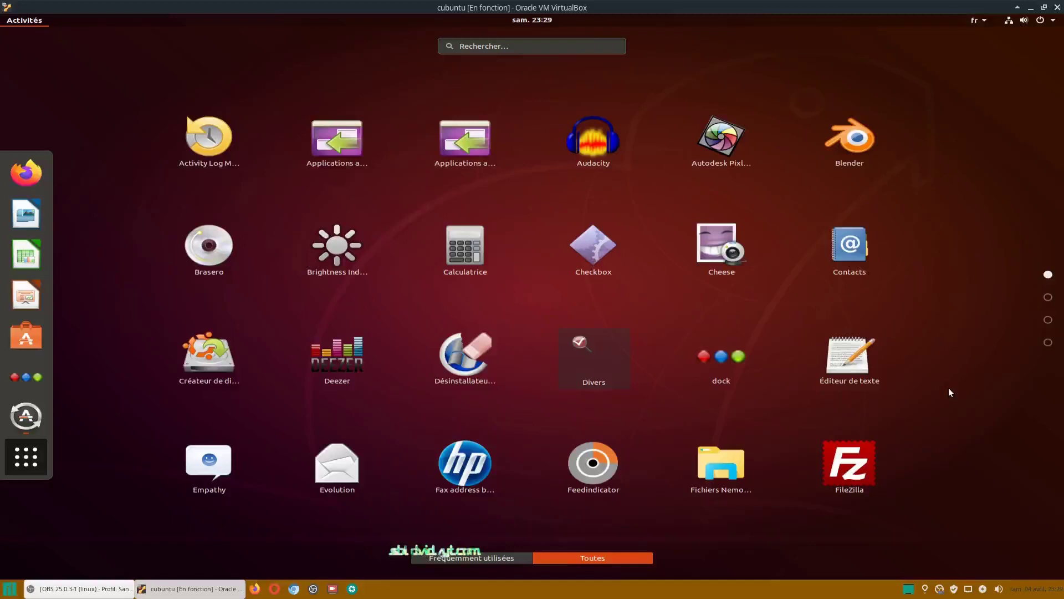
scroll(949, 391, down, 1)
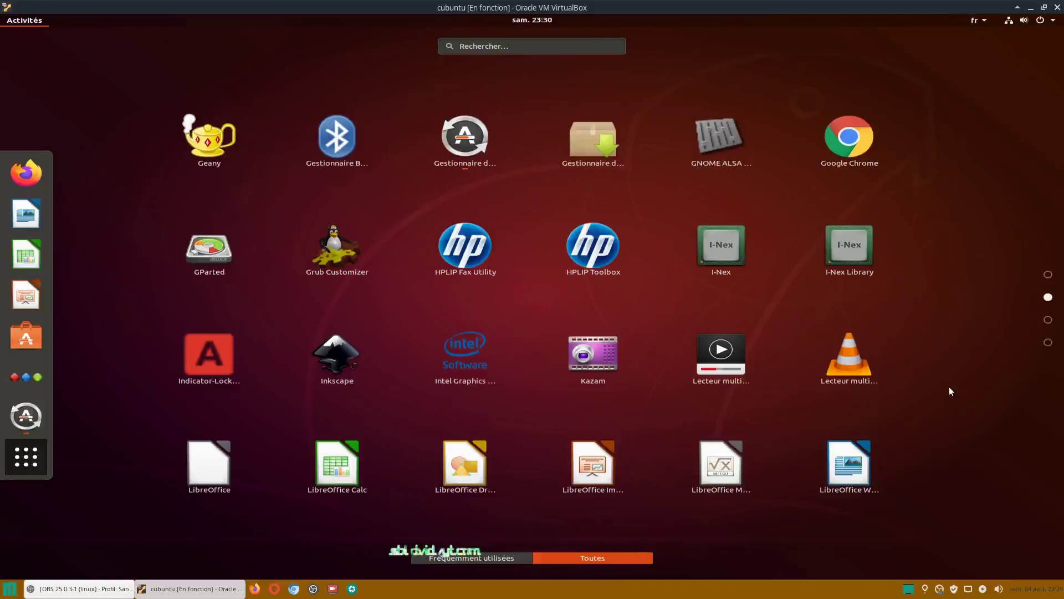
scroll(949, 388, down, 1)
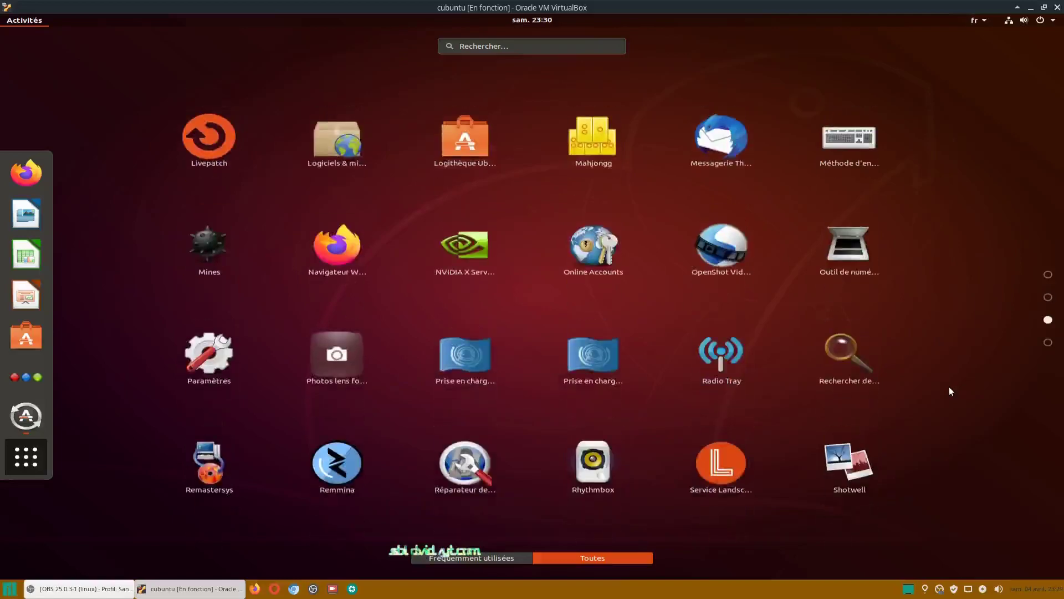
scroll(949, 391, down, 1)
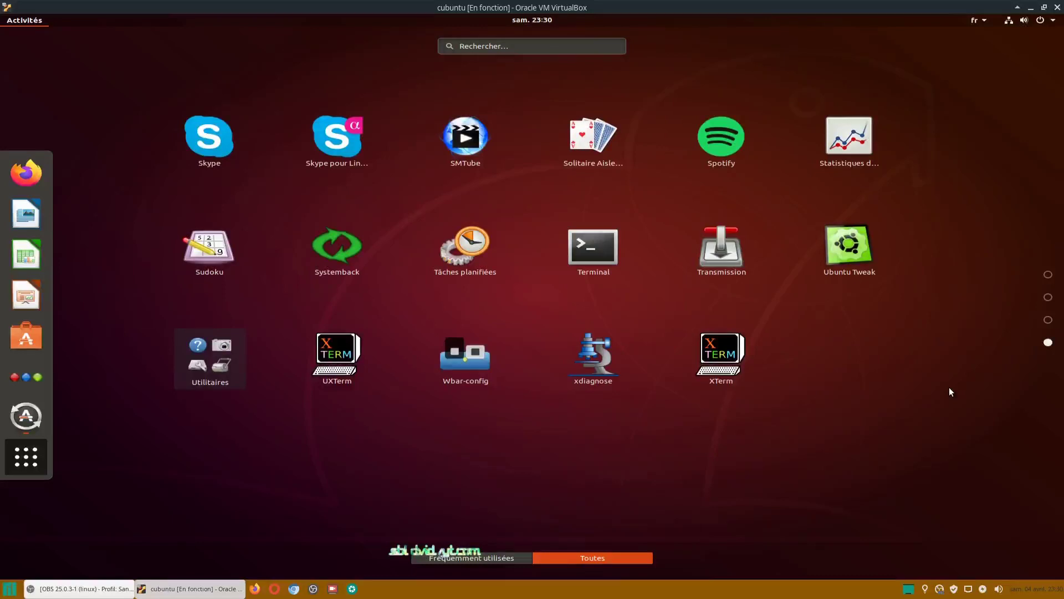
scroll(950, 388, up, 3)
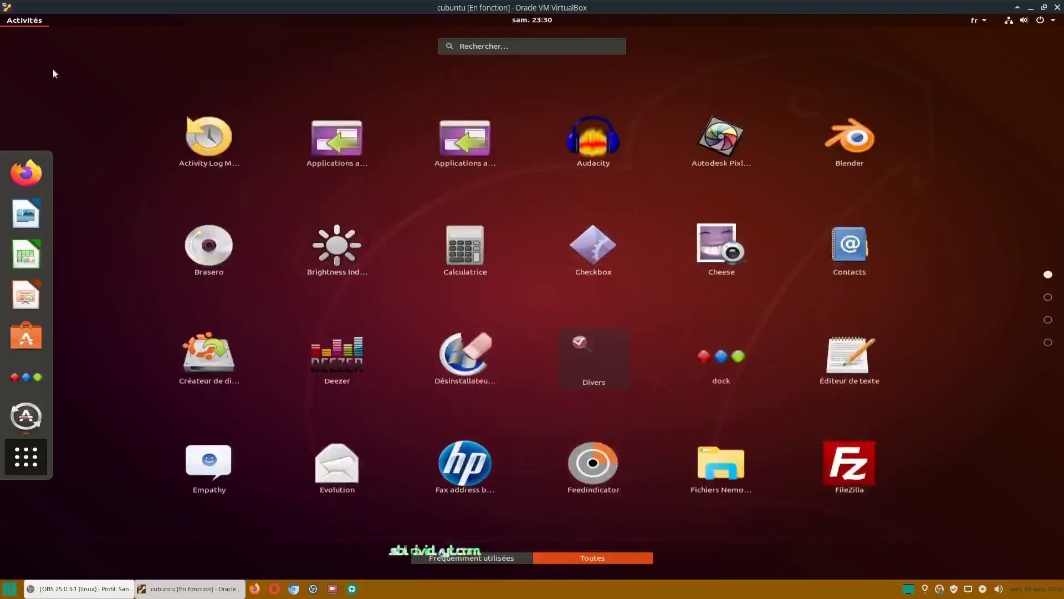
click(32, 22)
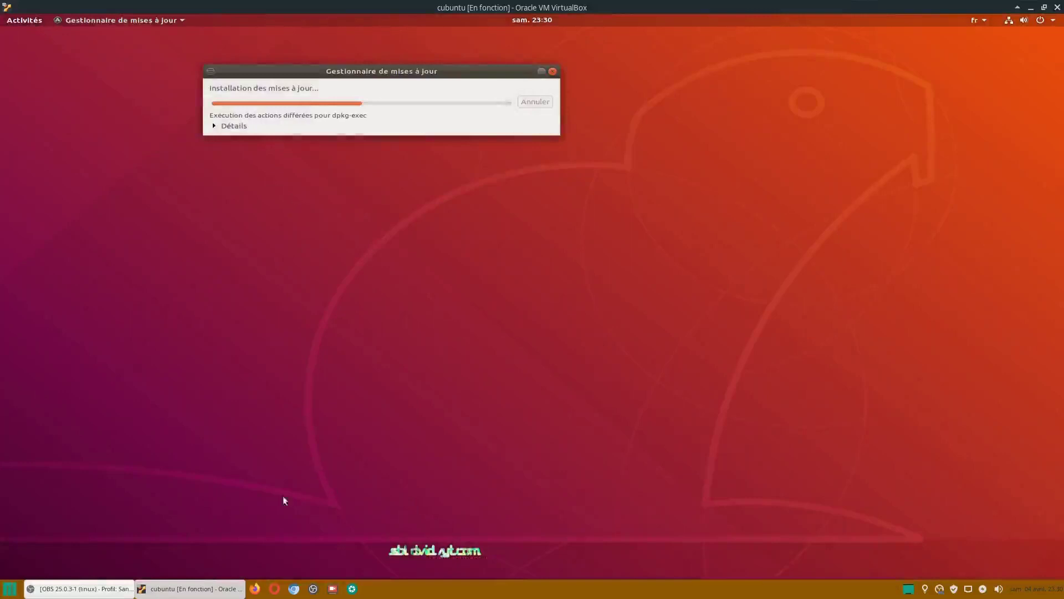
drag(450, 77, 538, 95)
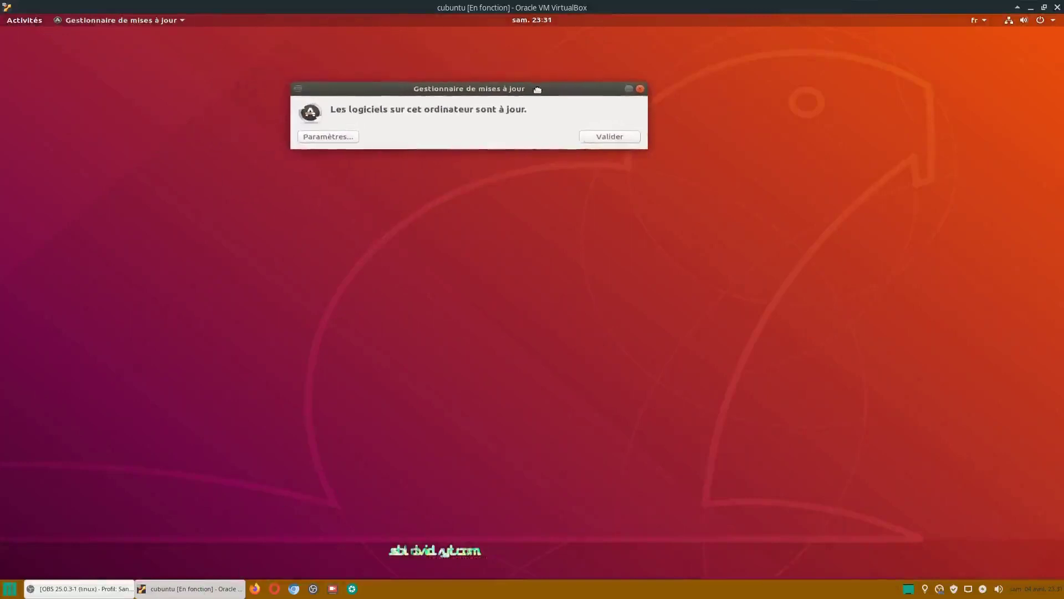
click(604, 137)
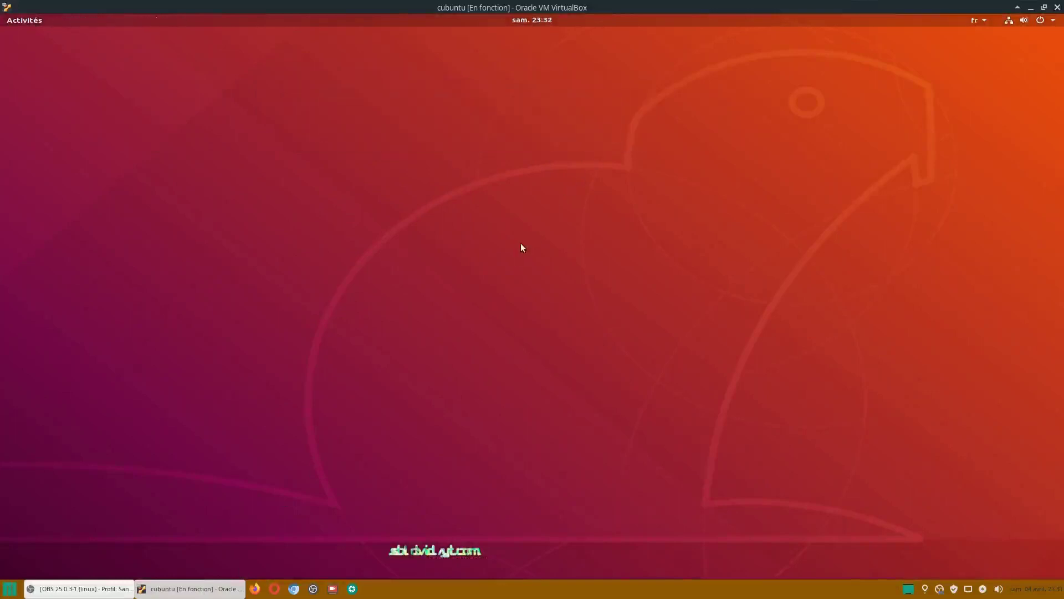
Try to run the os-uninstaller application, authenticating with the administrator password, and dismiss its dialogs.
click(24, 21)
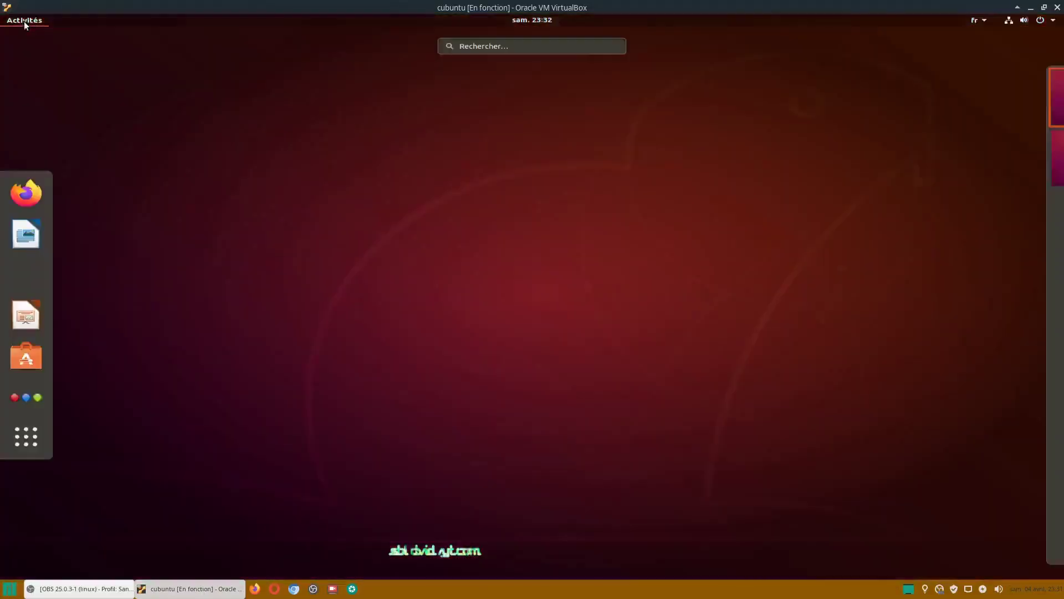
click(45, 436)
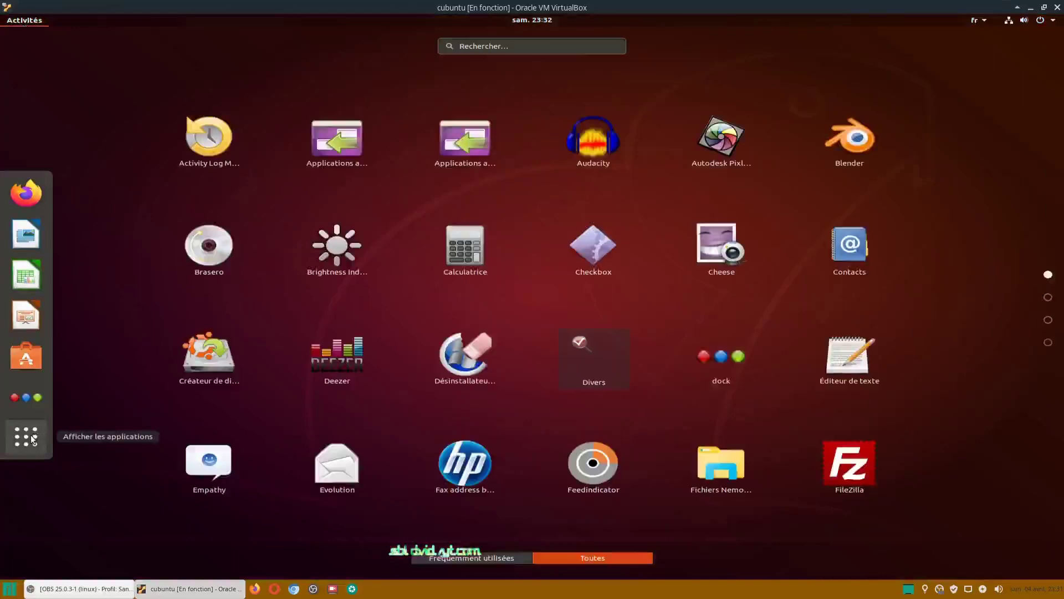
click(34, 438)
click(33, 439)
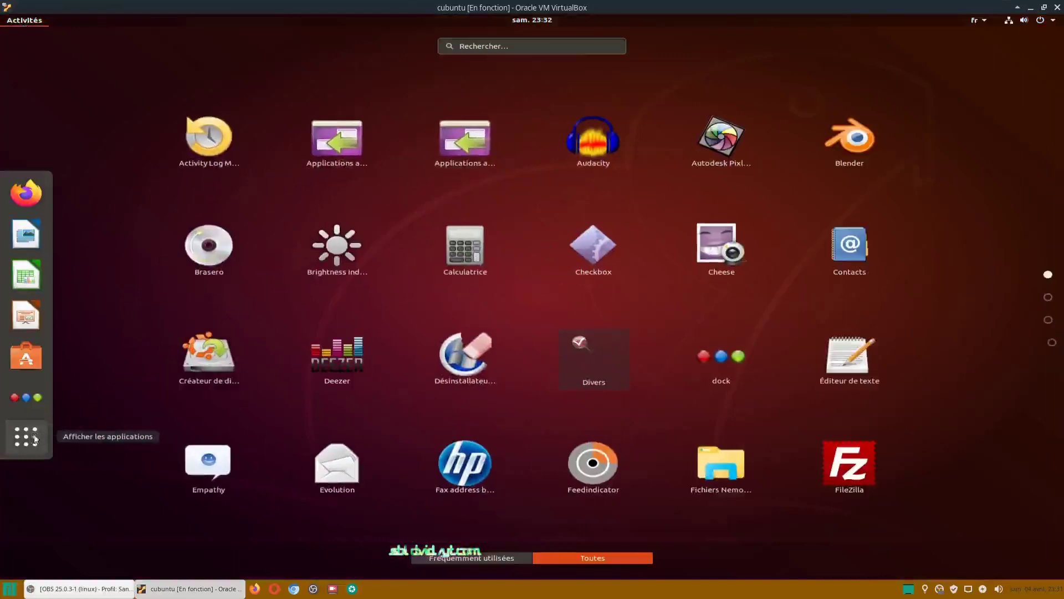
click(480, 366)
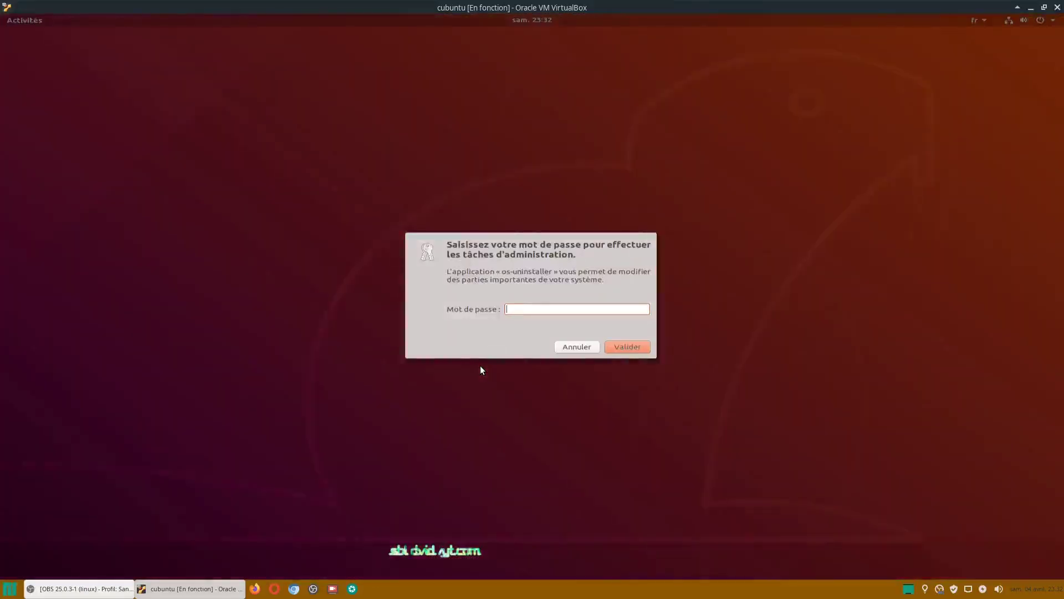
key(Return)
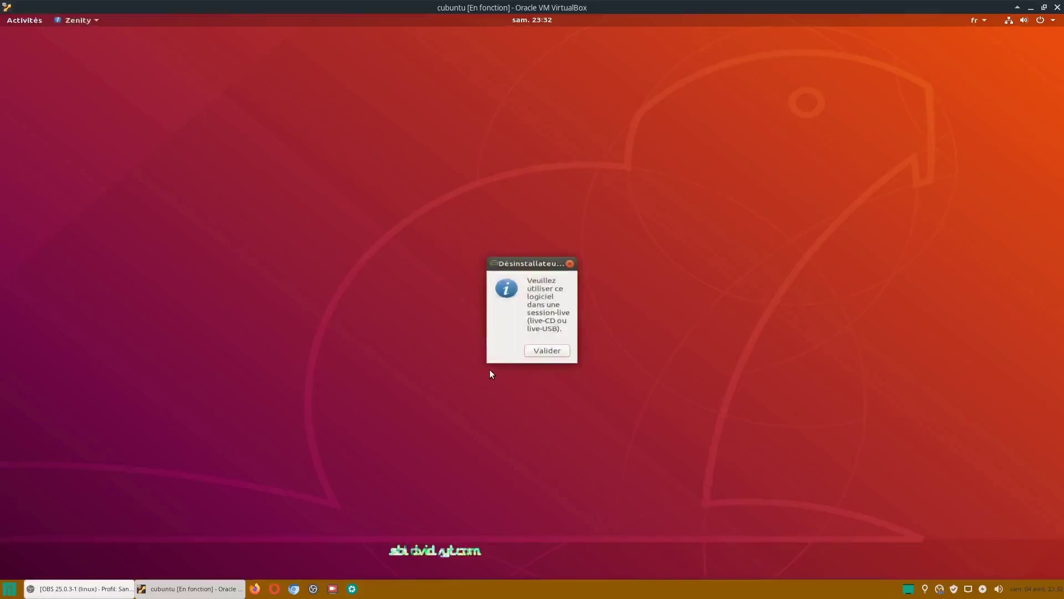
click(538, 352)
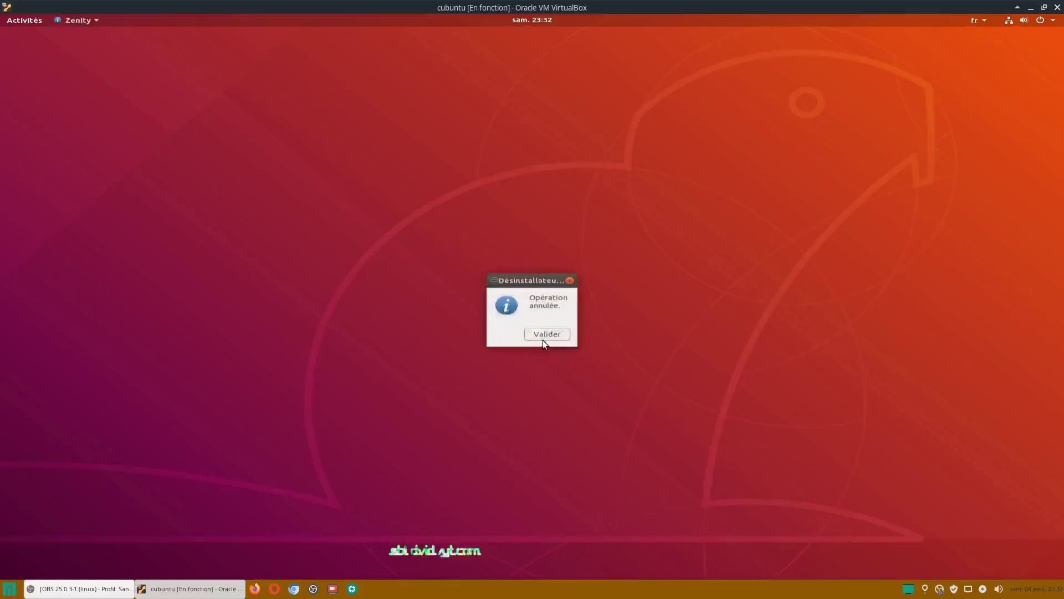
click(544, 339)
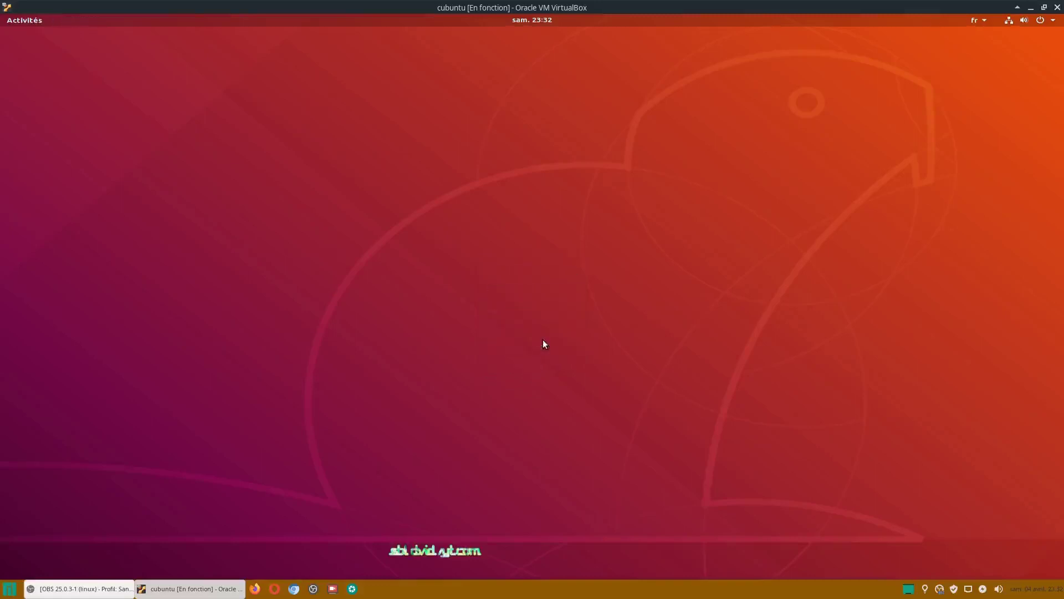
Launch the Synaptic package manager from the second page of applications, authenticating with the account password.
click(31, 20)
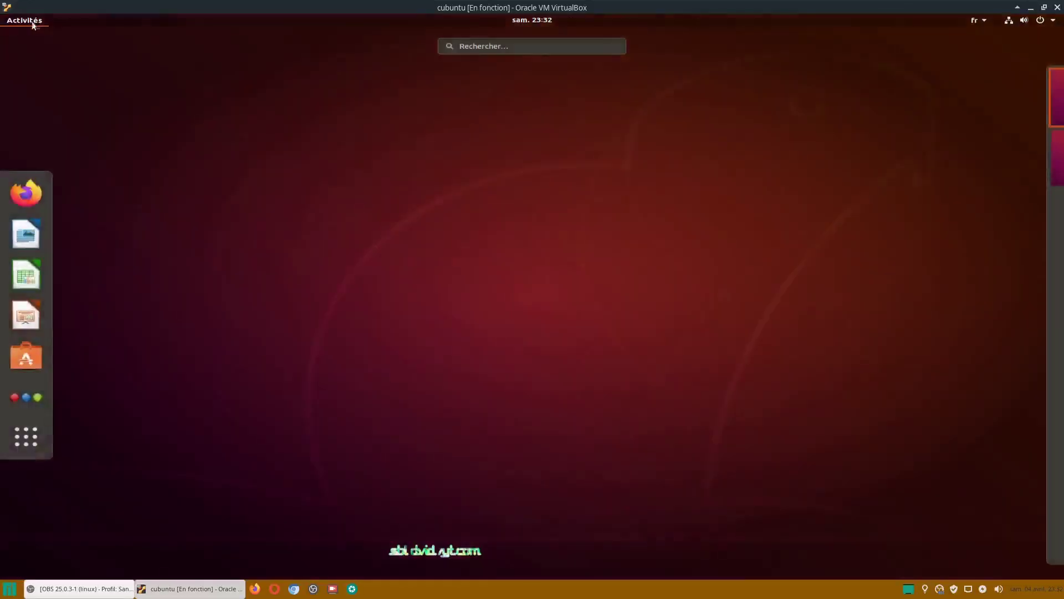
click(26, 434)
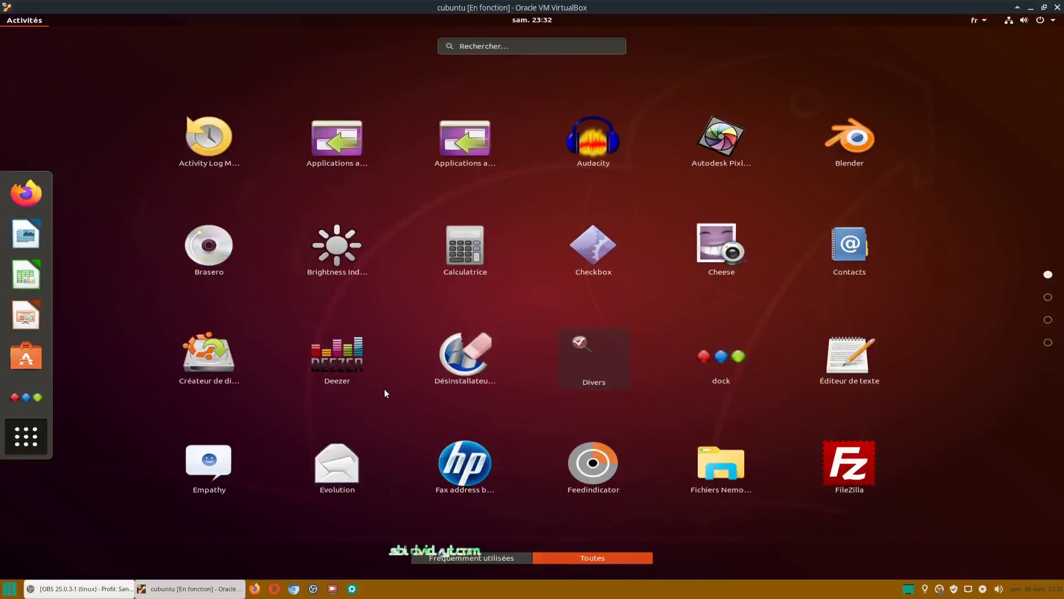
right_click(720, 257)
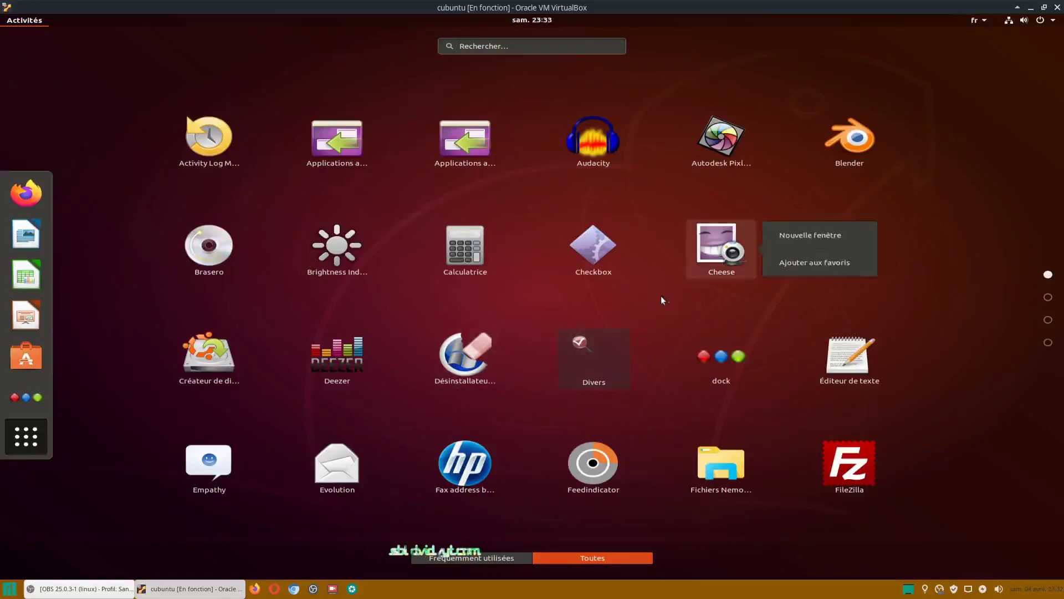
click(648, 302)
scroll(649, 302, down, 1)
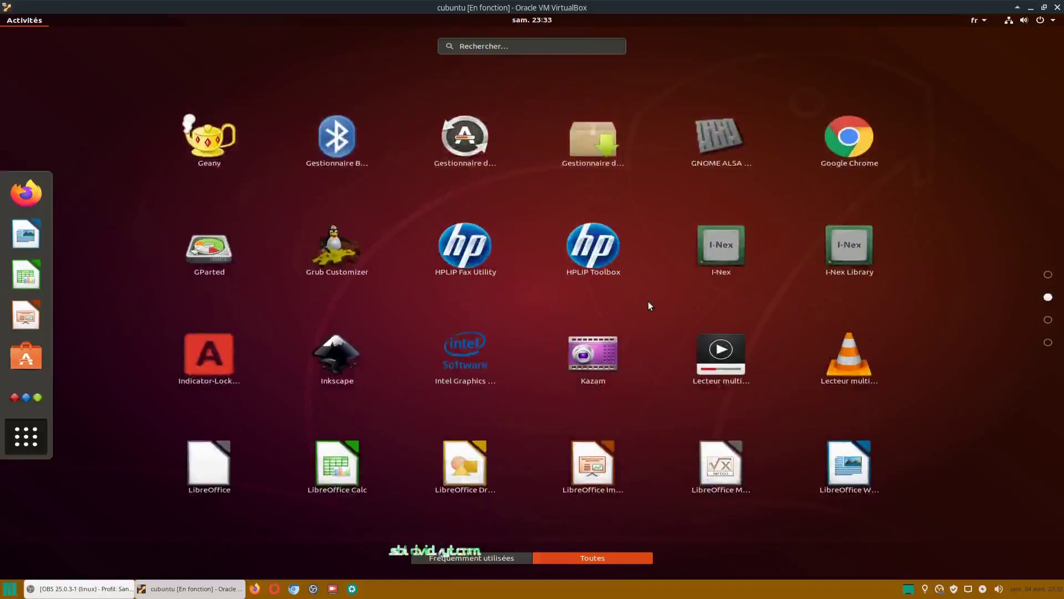
click(594, 151)
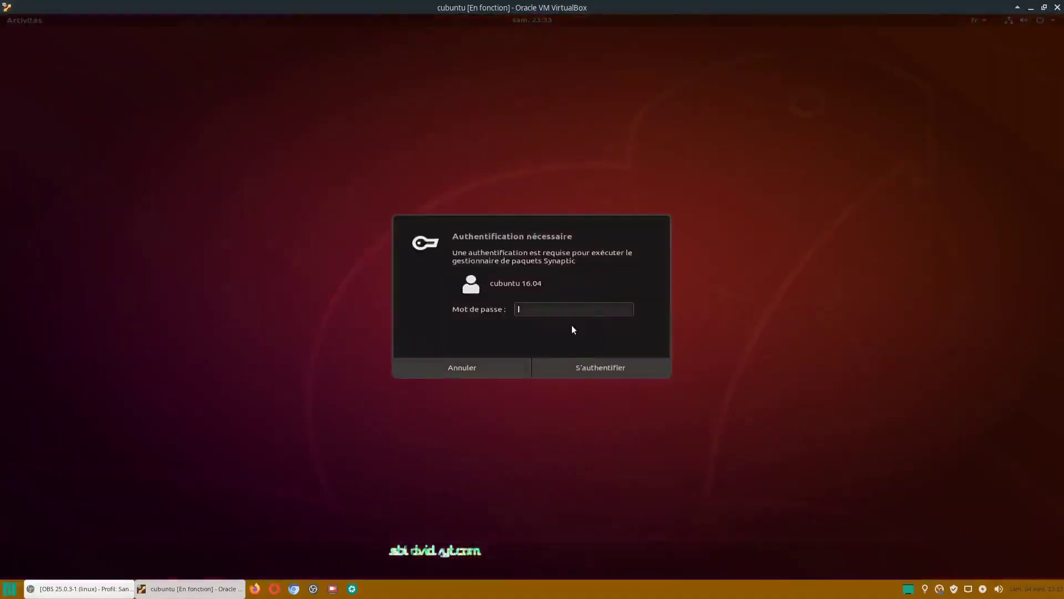
text(••••••)
key(Return)
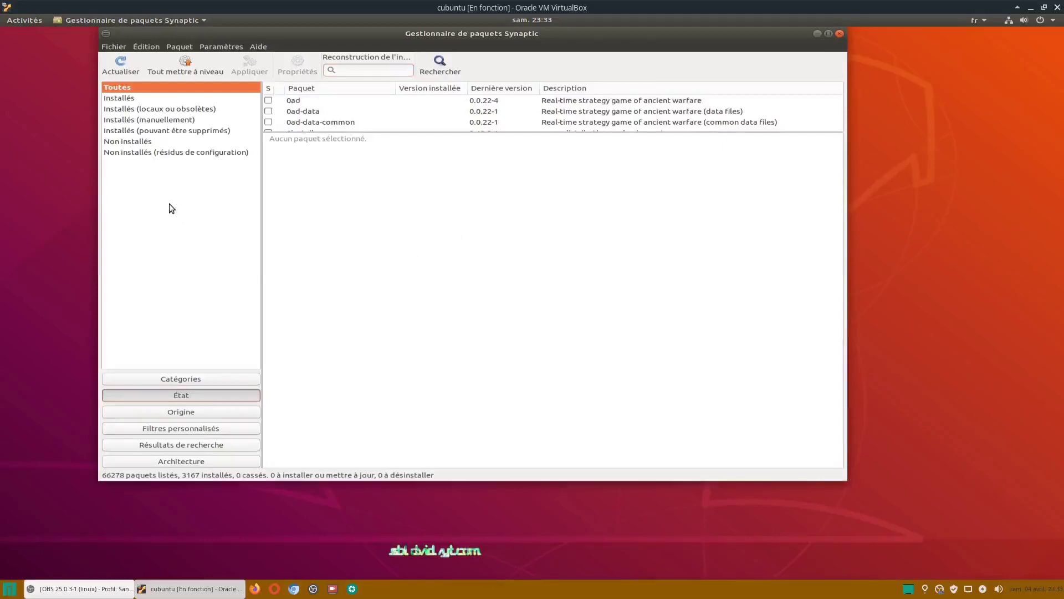
View the packages under Non installés (résidus de configuration) in an enlarged list pane, and those under Installés (pouvant être supprimés).
click(188, 154)
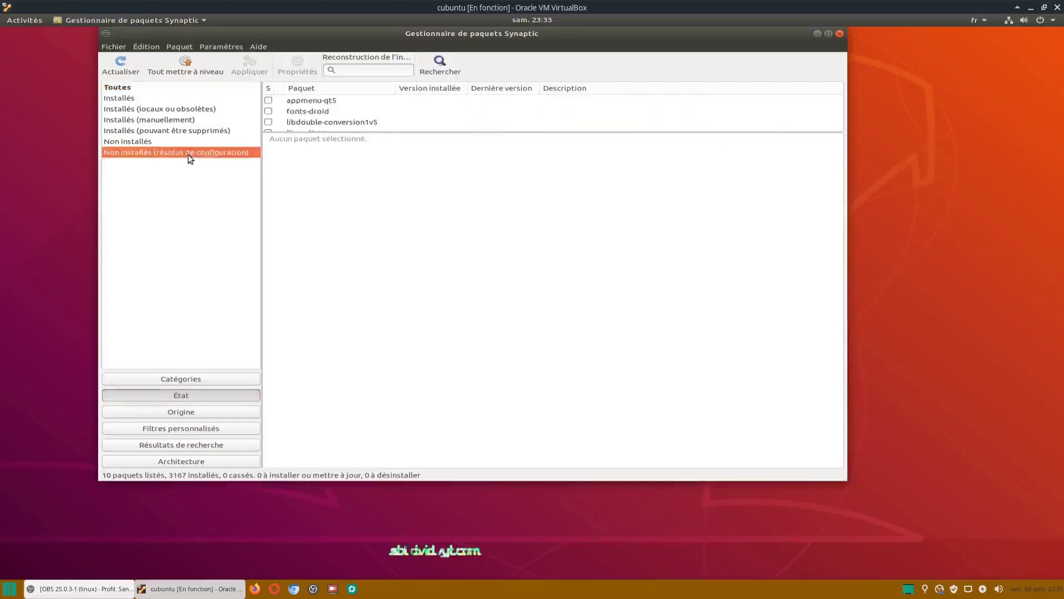
drag(412, 132, 406, 351)
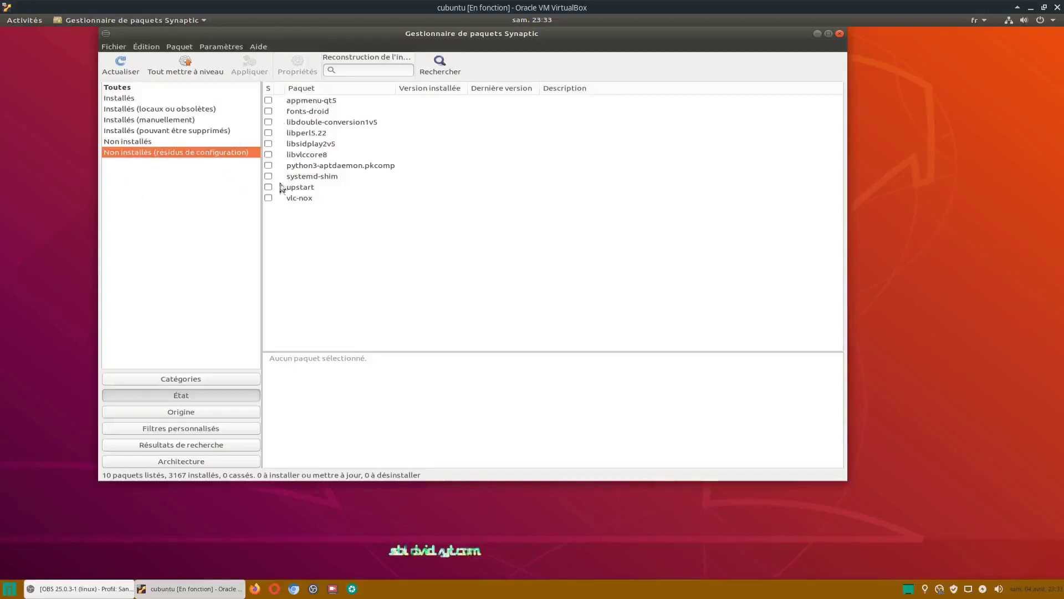
click(165, 134)
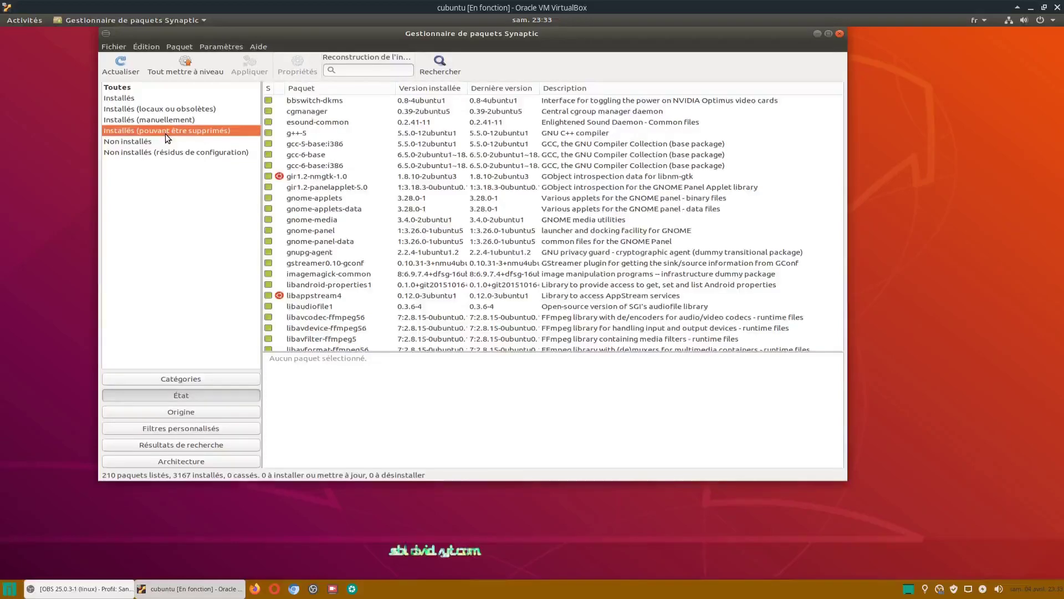
Close Synaptic and launch Logithèque Ubuntu from the third page of the application overview.
click(840, 33)
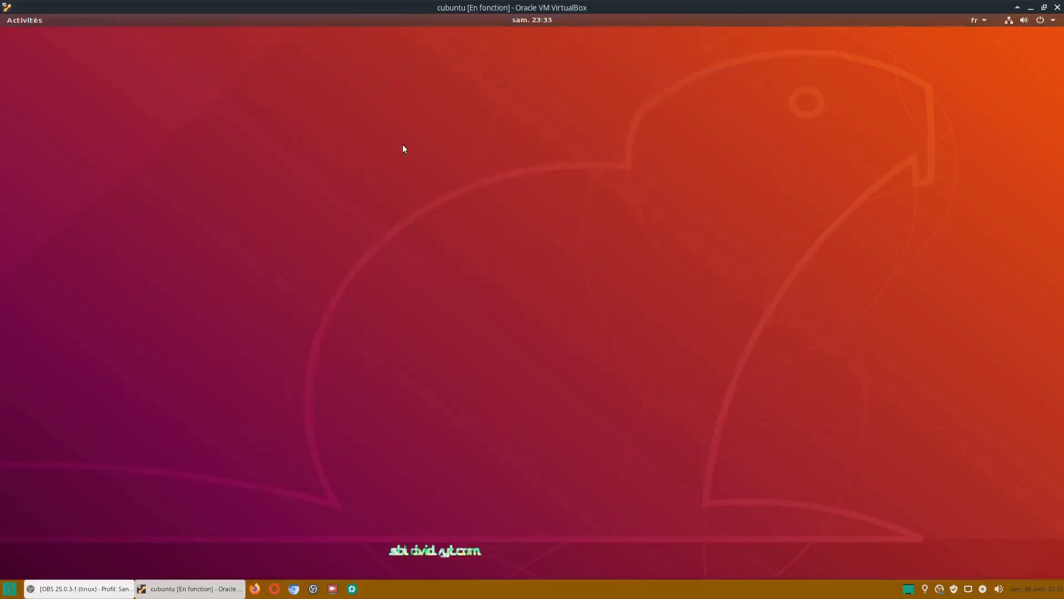
click(31, 21)
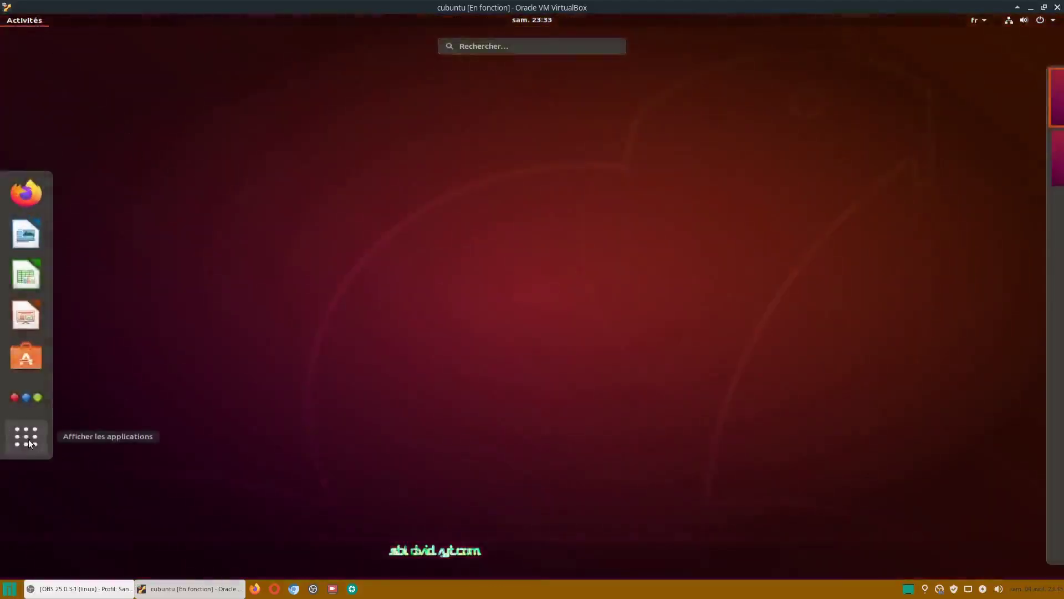
click(29, 443)
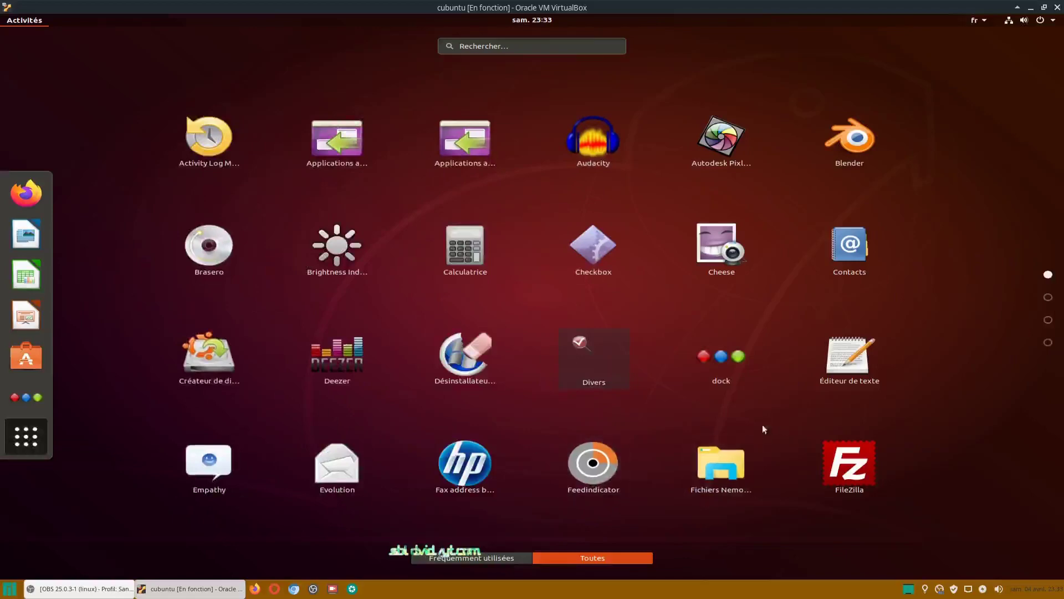
scroll(664, 448, down, 1)
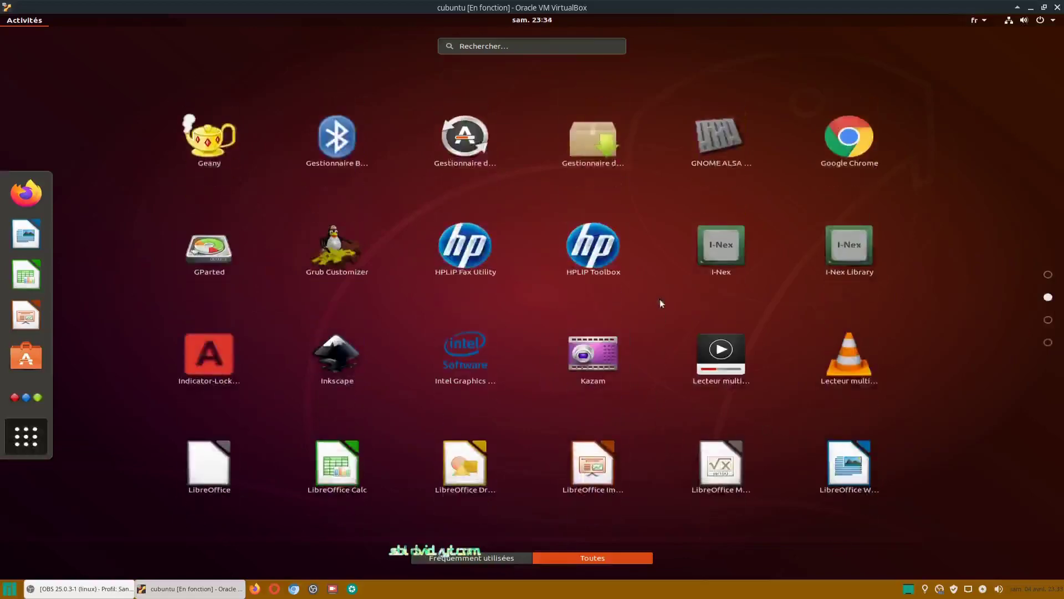
scroll(663, 288, down, 1)
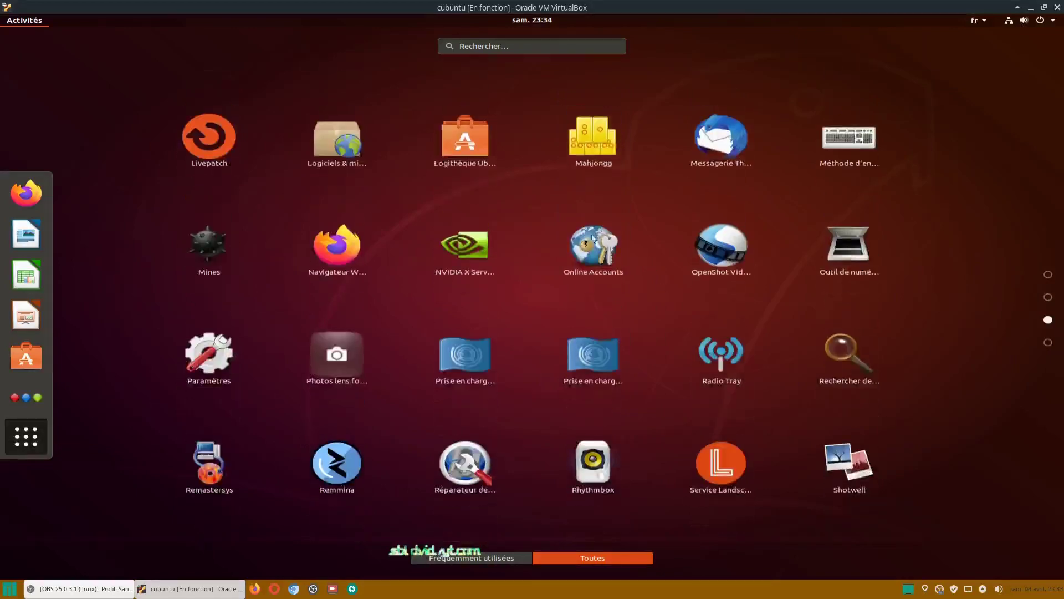
click(469, 150)
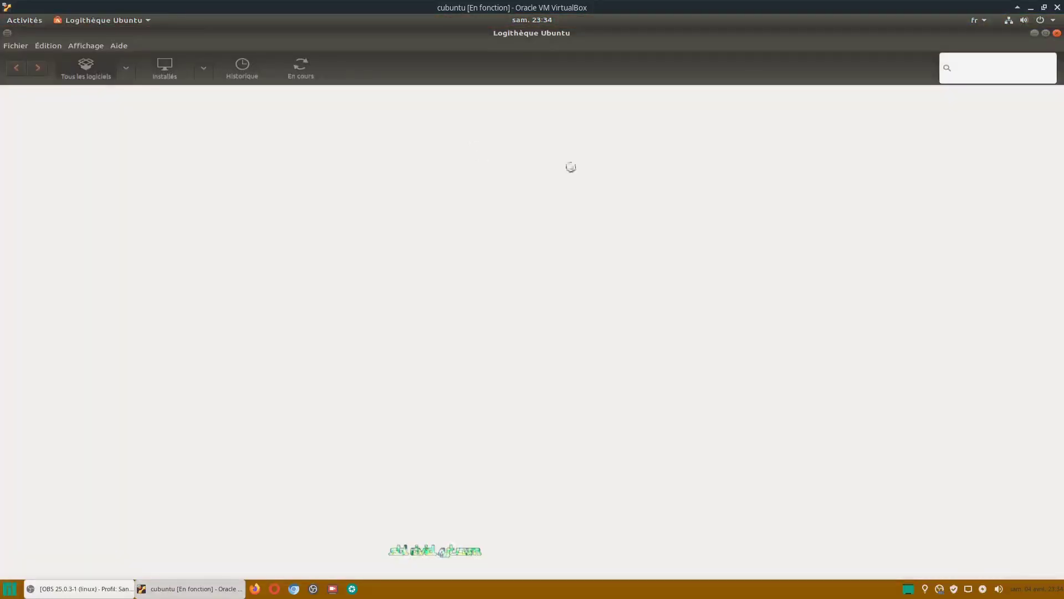
Restore the Logithèque Ubuntu window from full screen to a smaller size and reposition it on the desktop.
click(1046, 33)
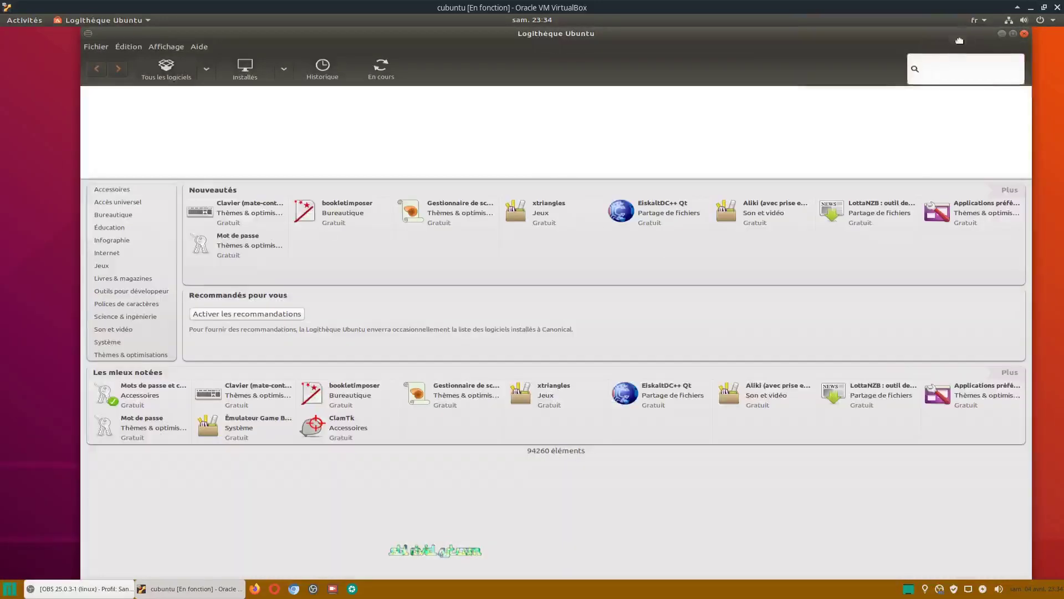
drag(960, 41, 818, 166)
drag(716, 134, 795, 60)
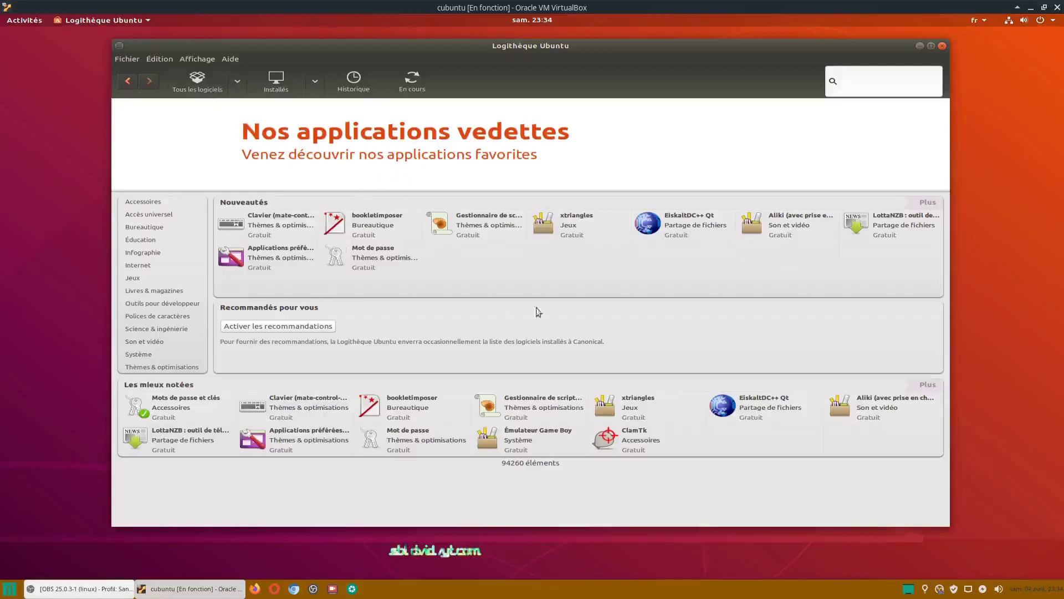
Browse the software in the Internet and Son et vidéo categories, and close Logithèque Ubuntu when done.
click(147, 267)
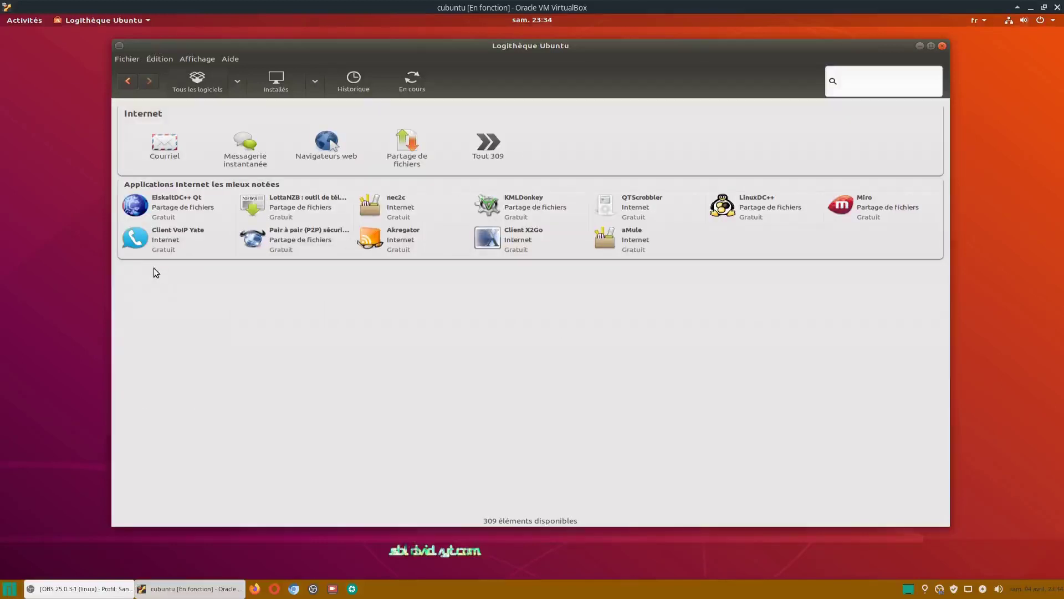
click(200, 85)
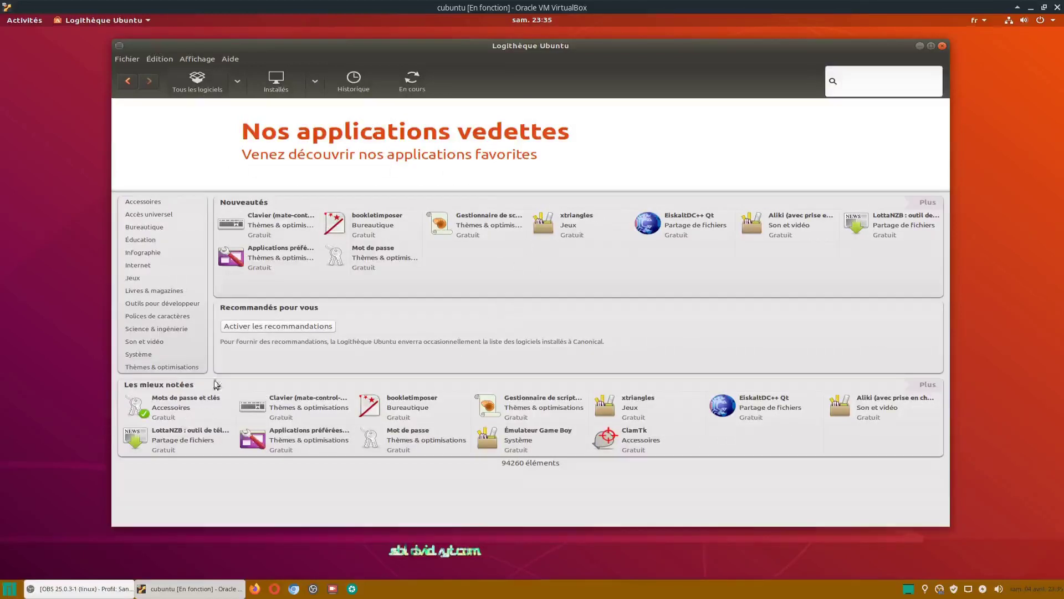
click(150, 346)
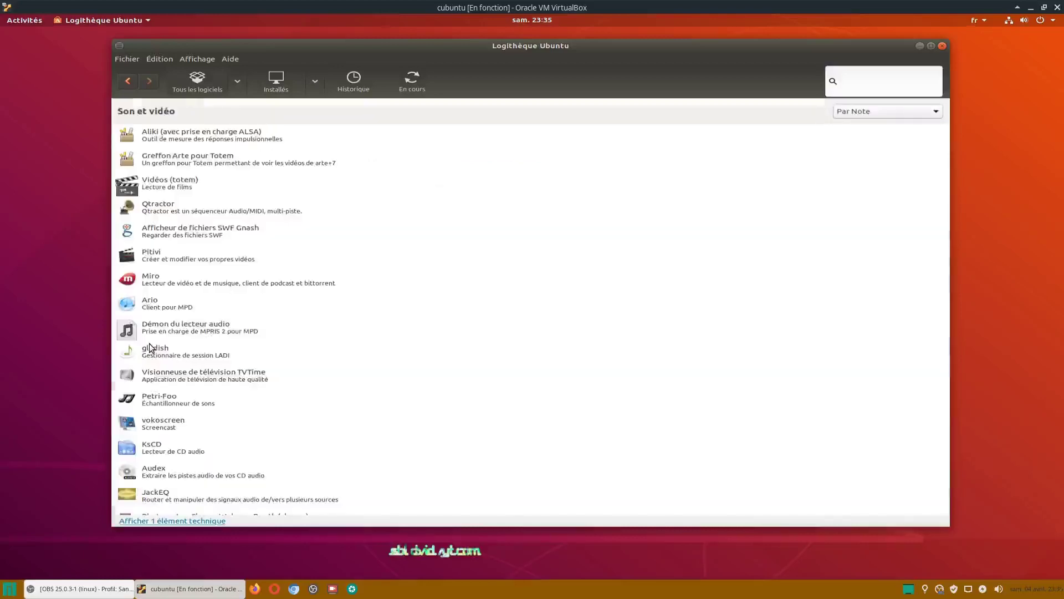
scroll(389, 425, down, 1)
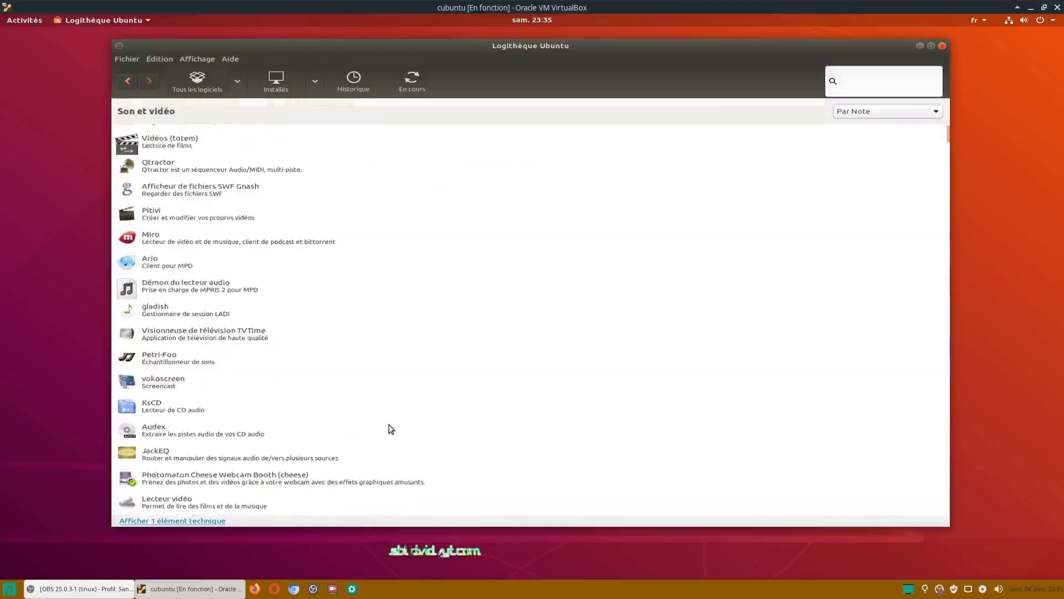
scroll(390, 429, down, 3)
scroll(391, 429, down, 15)
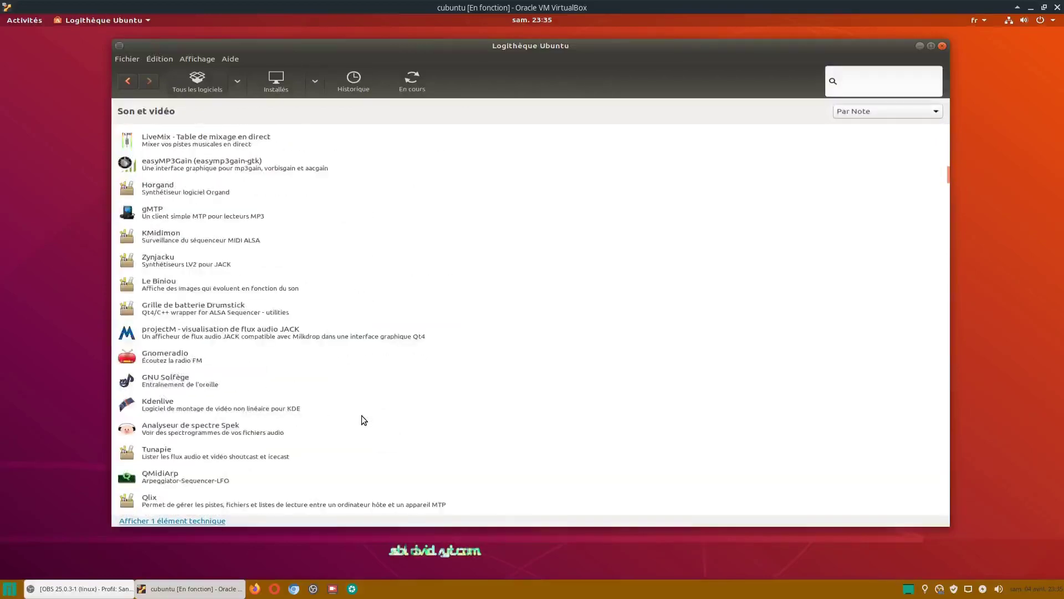
scroll(363, 420, down, 10)
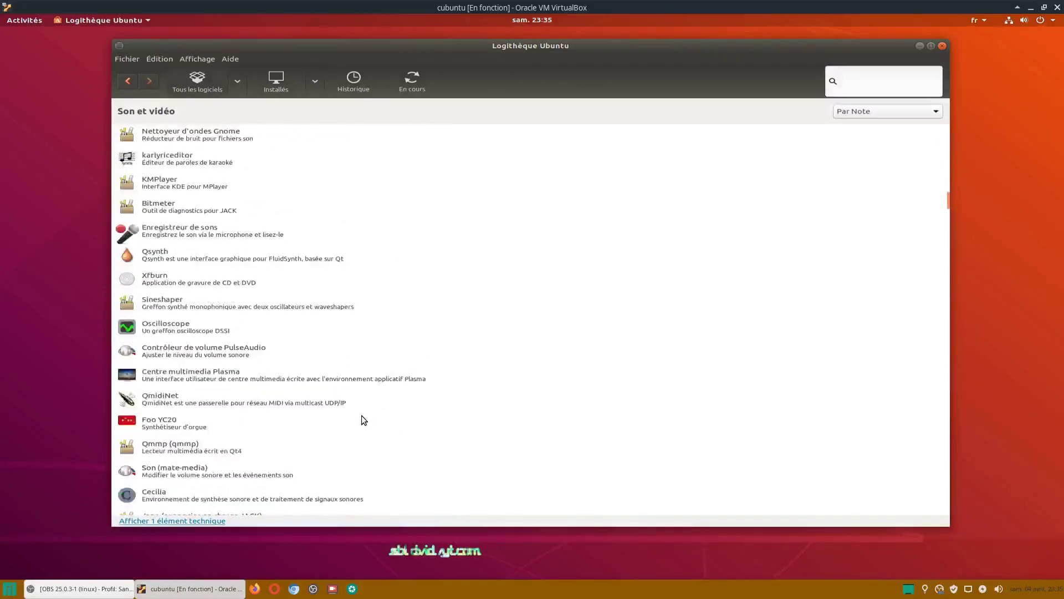
scroll(446, 372, down, 5)
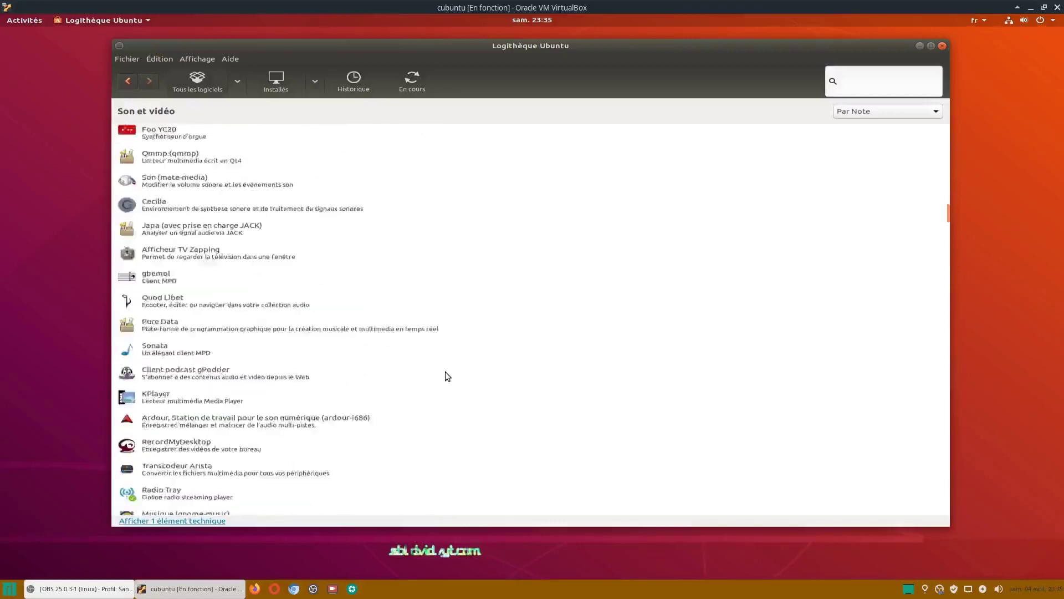
scroll(447, 376, down, 10)
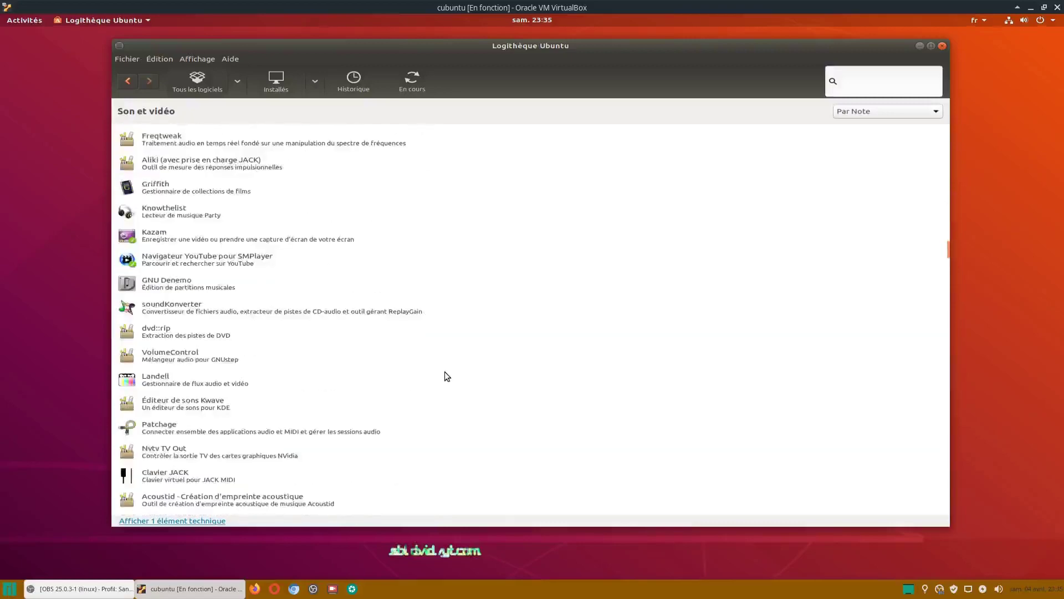
scroll(444, 376, down, 5)
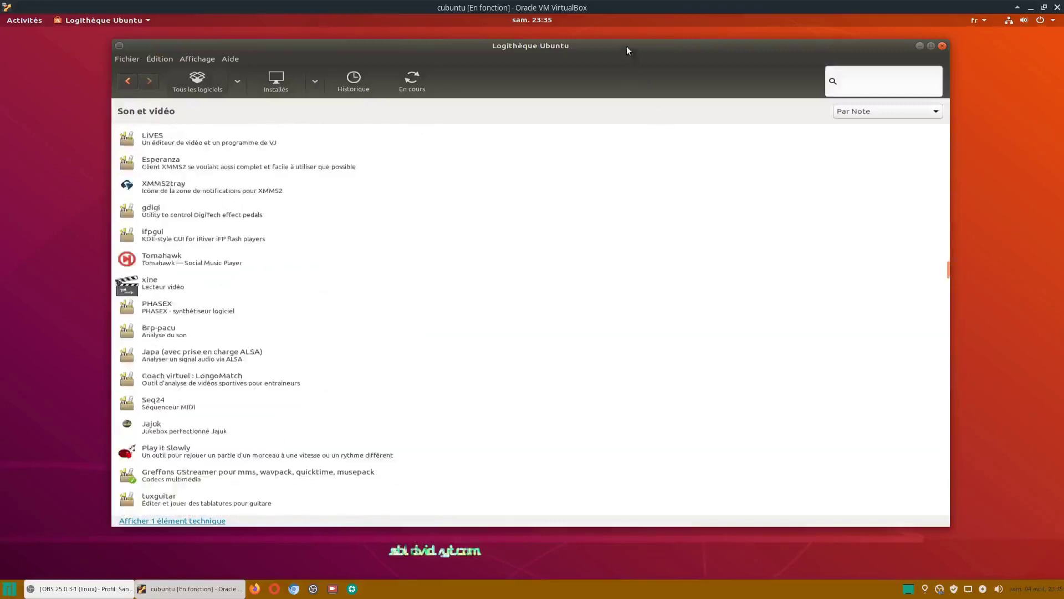
drag(626, 46, 585, 70)
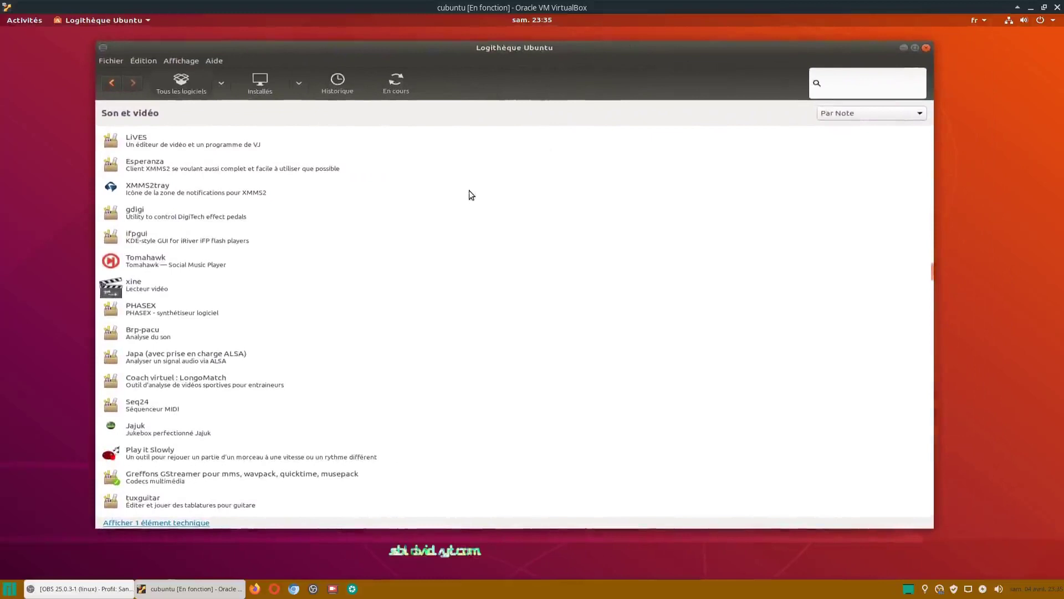
click(111, 83)
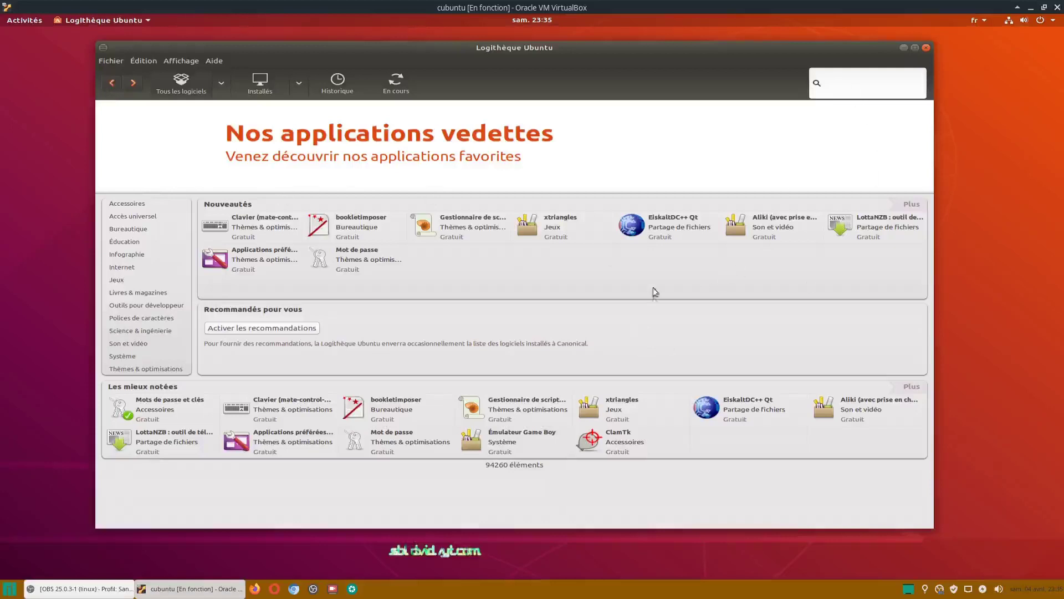
click(926, 48)
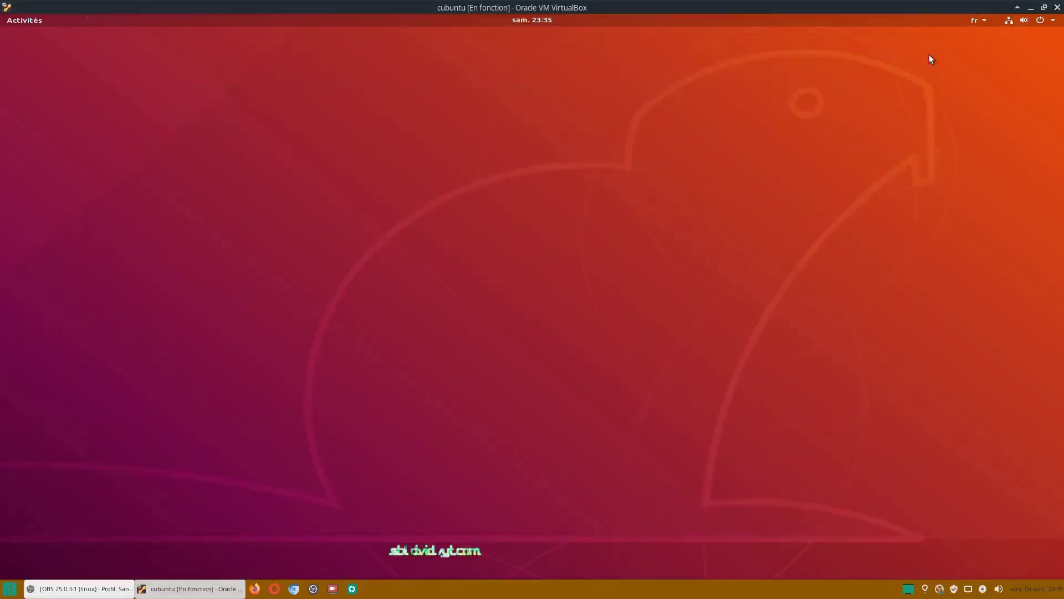
Restart the virtual machine's system and boot the Ubuntu entry from the GRUB menu.
click(1042, 23)
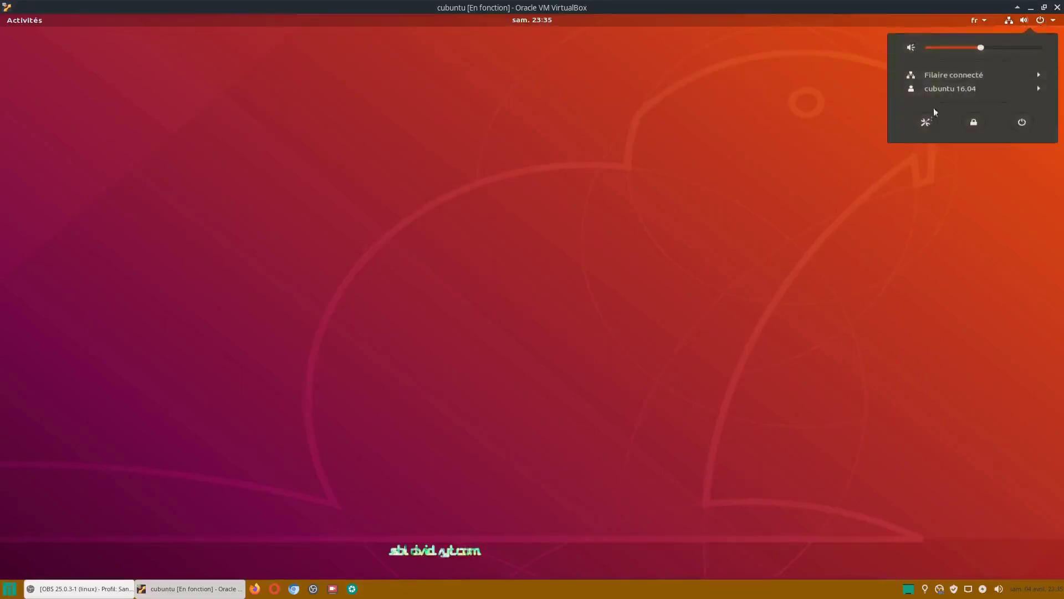
click(1021, 122)
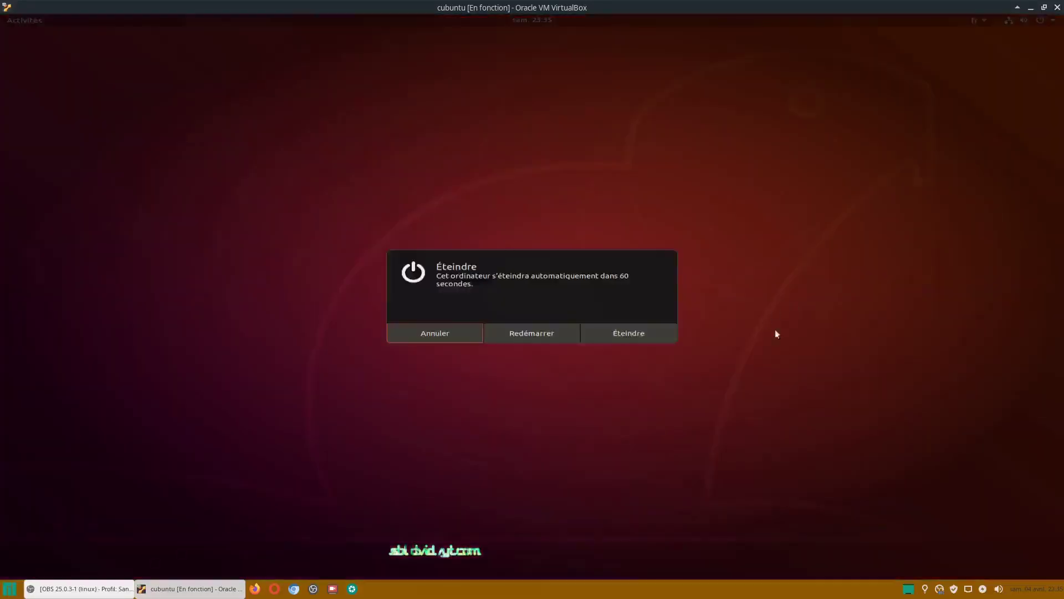
click(533, 334)
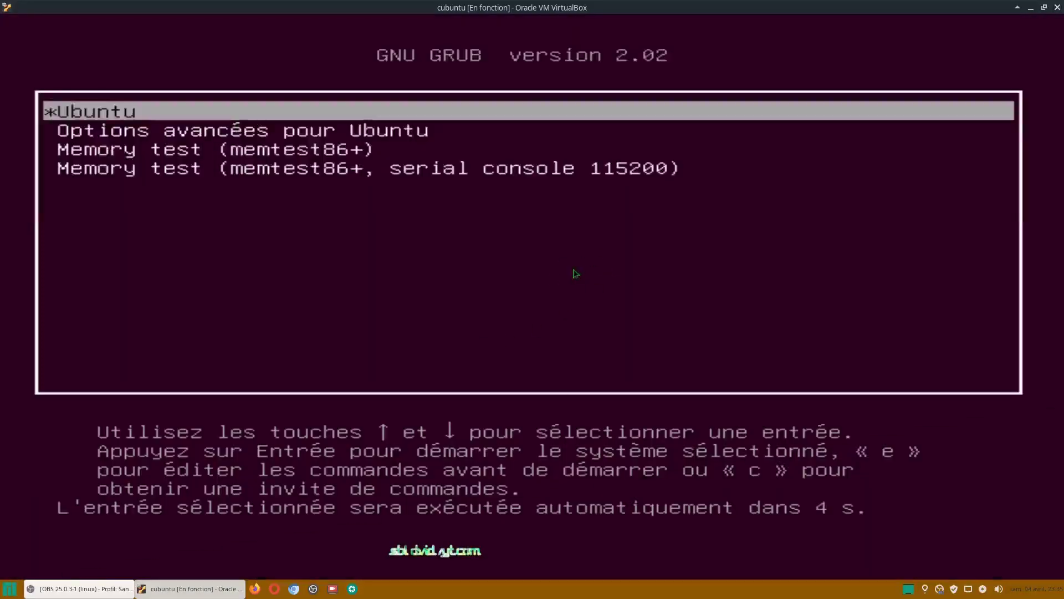
key(Return)
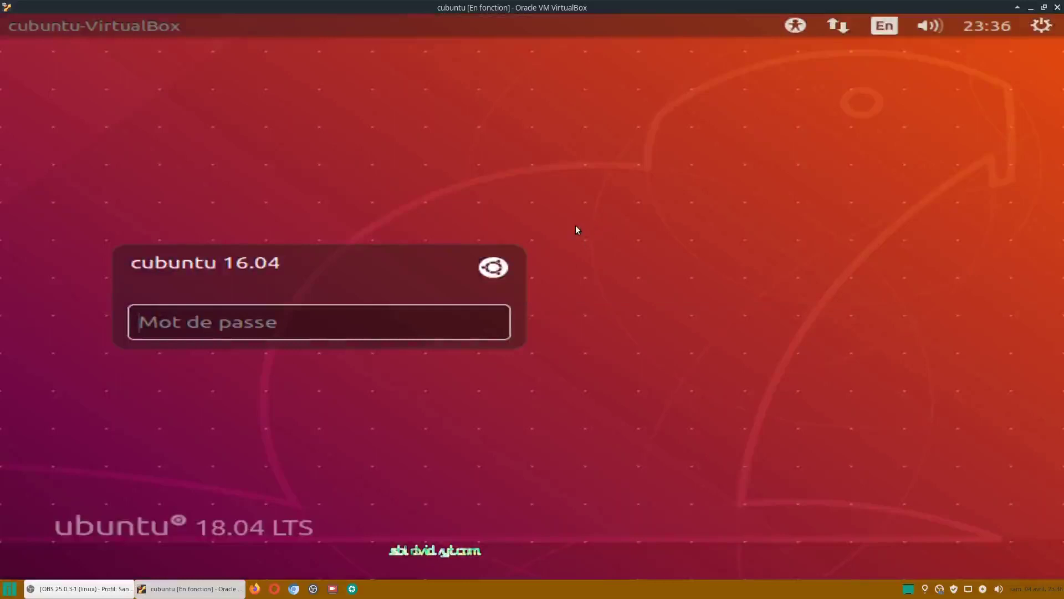
Try to log in to the Cinnamon desktop environment with the account password.
click(493, 267)
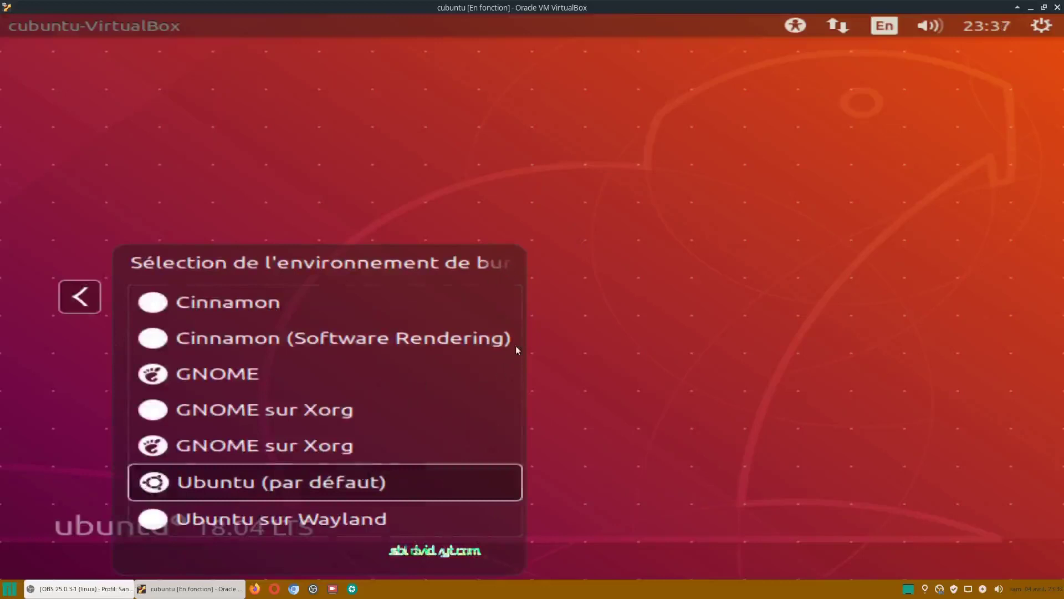
click(247, 304)
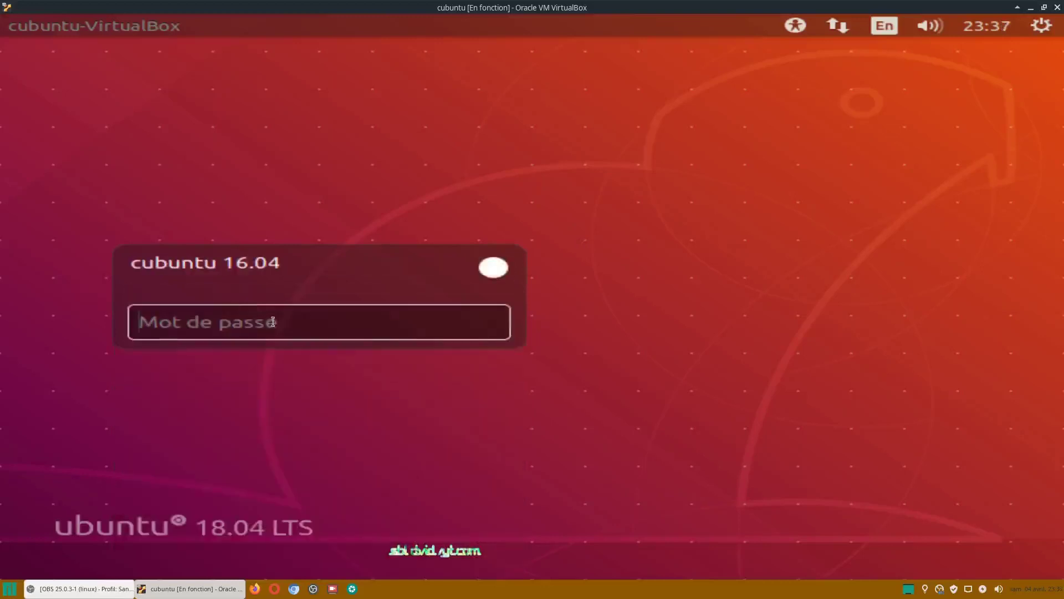
text(•)
key(Return)
text(•)
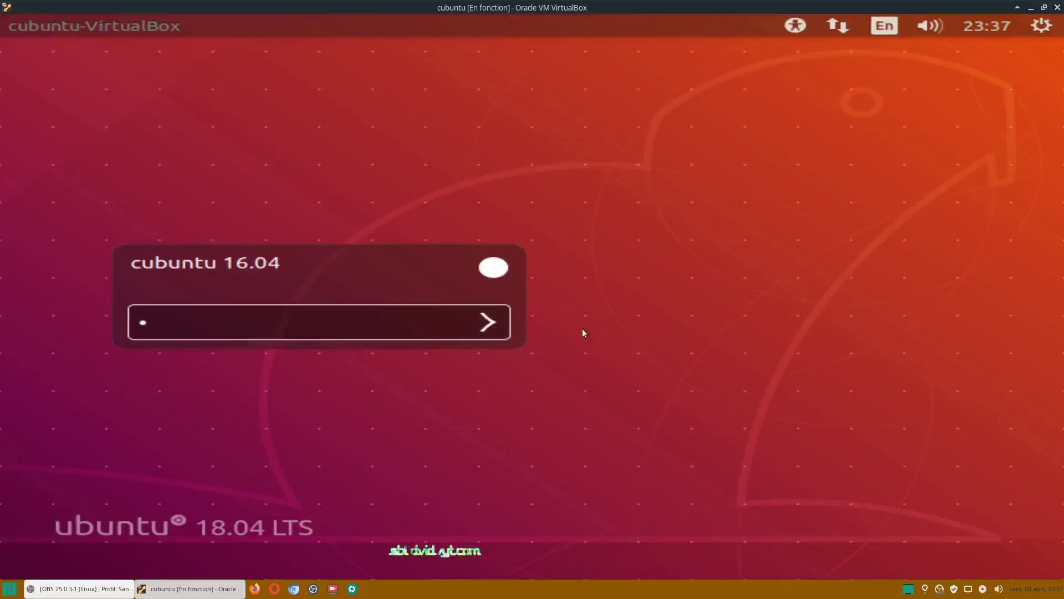
key(Return)
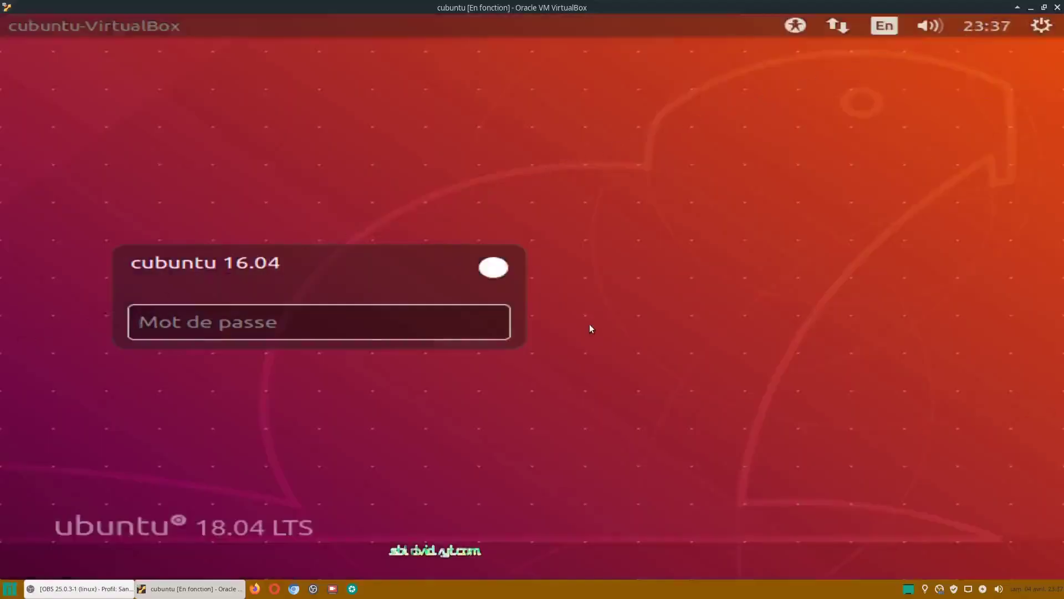
Choose the GNOME desktop environment on the login screen and log in with the account password.
click(500, 267)
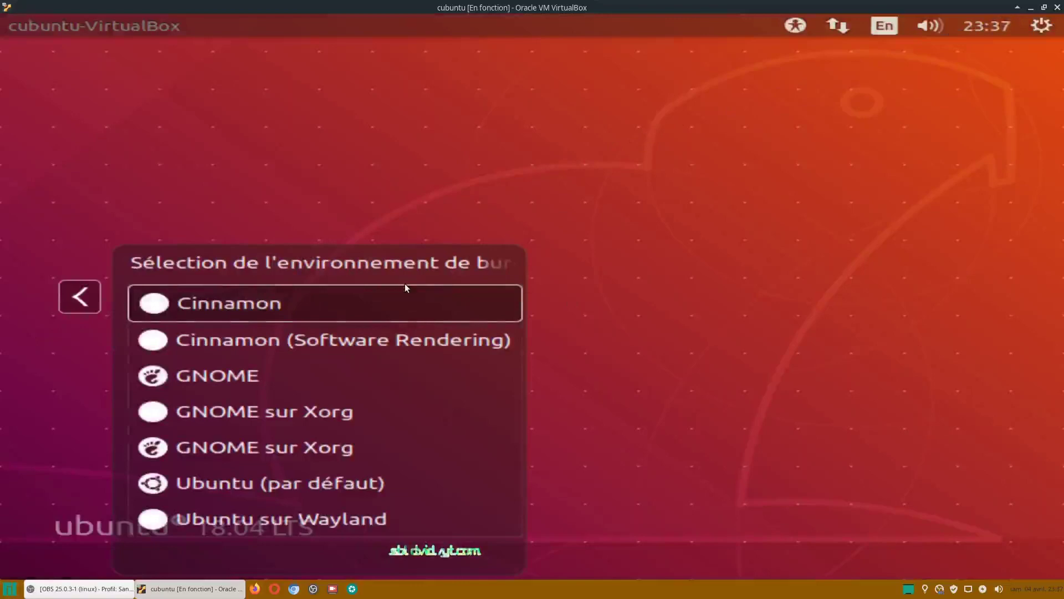
click(245, 377)
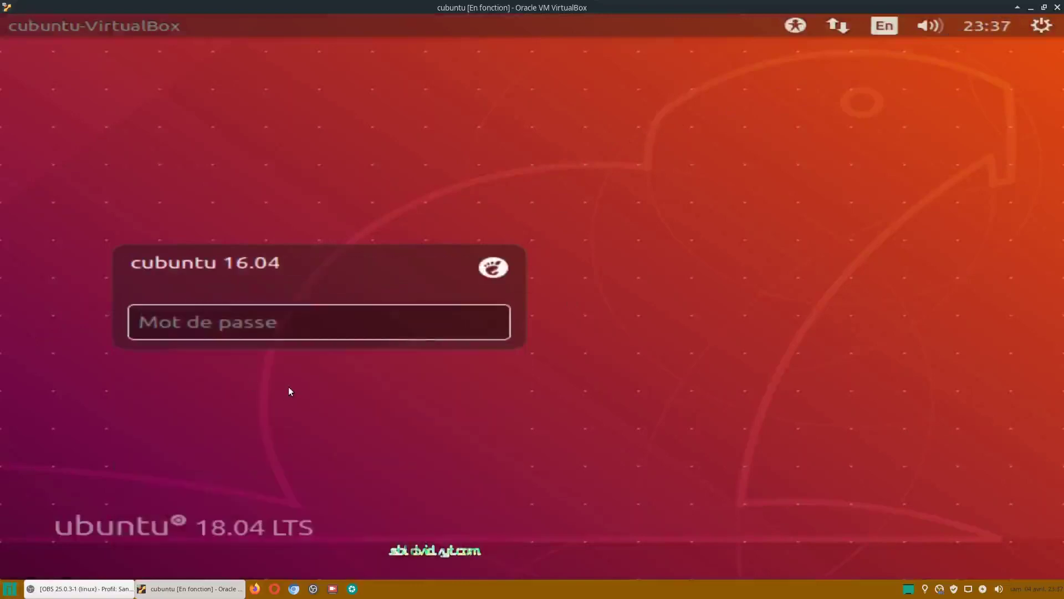
text(a)
key(Return)
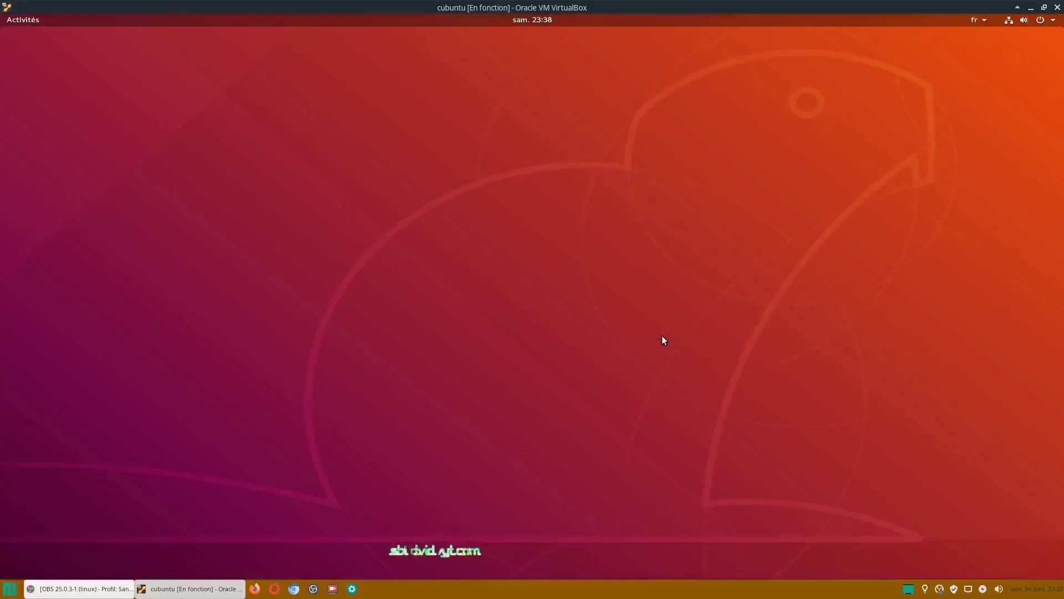
Check the GNOME session's desktop context menu and its activities overview.
right_click(654, 330)
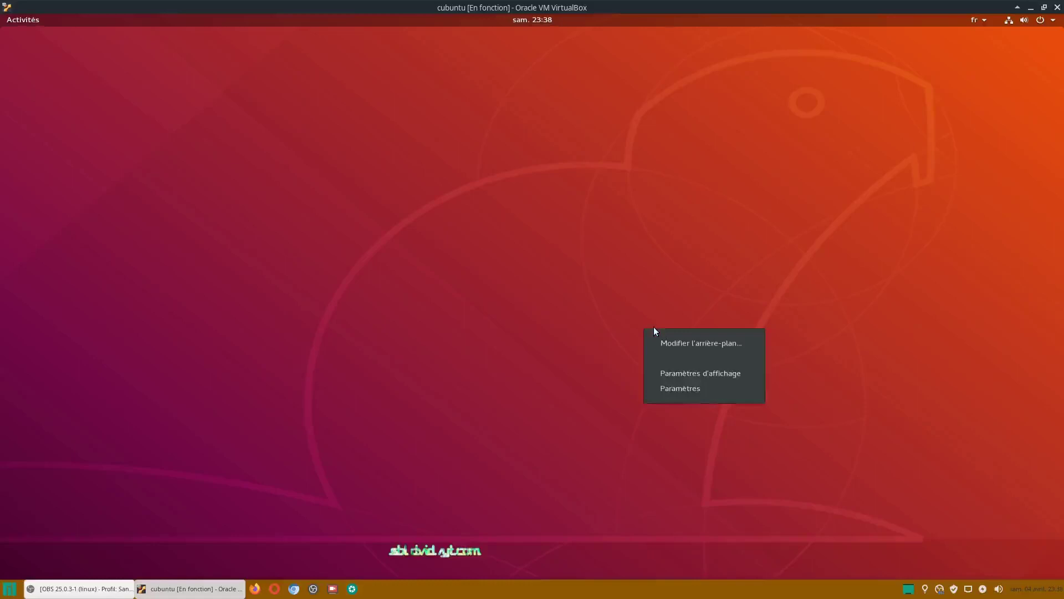
click(31, 19)
click(31, 20)
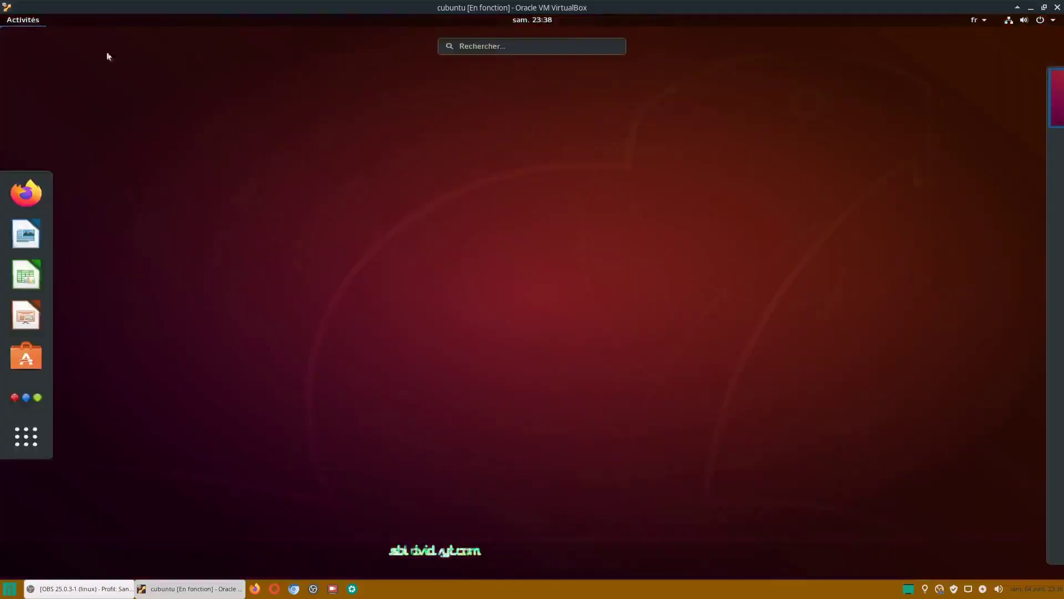
Restart the system from the GNOME session and proceed with booting back to the login screen.
click(1041, 21)
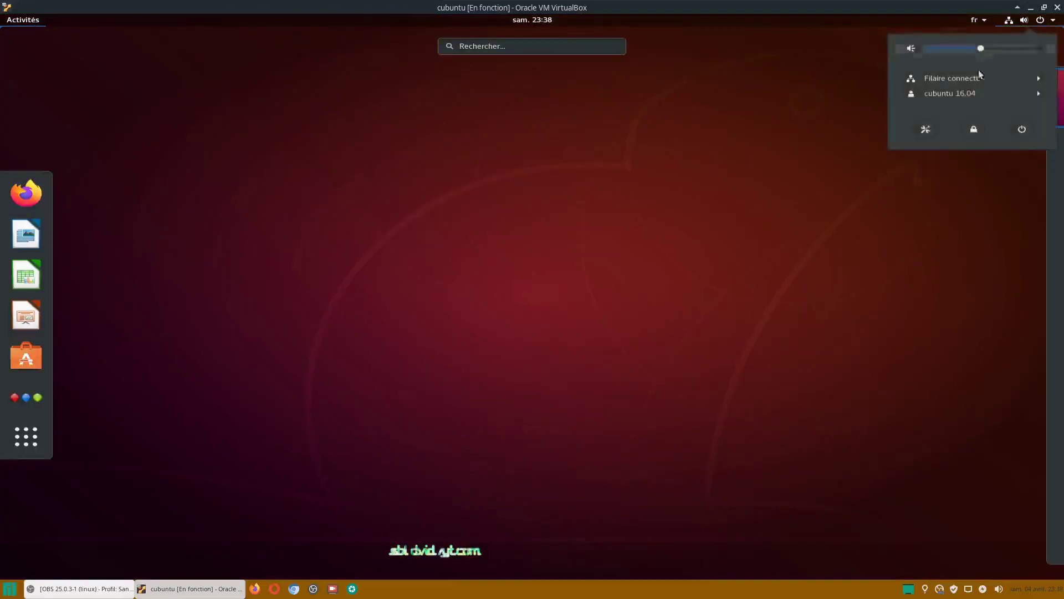
click(1022, 130)
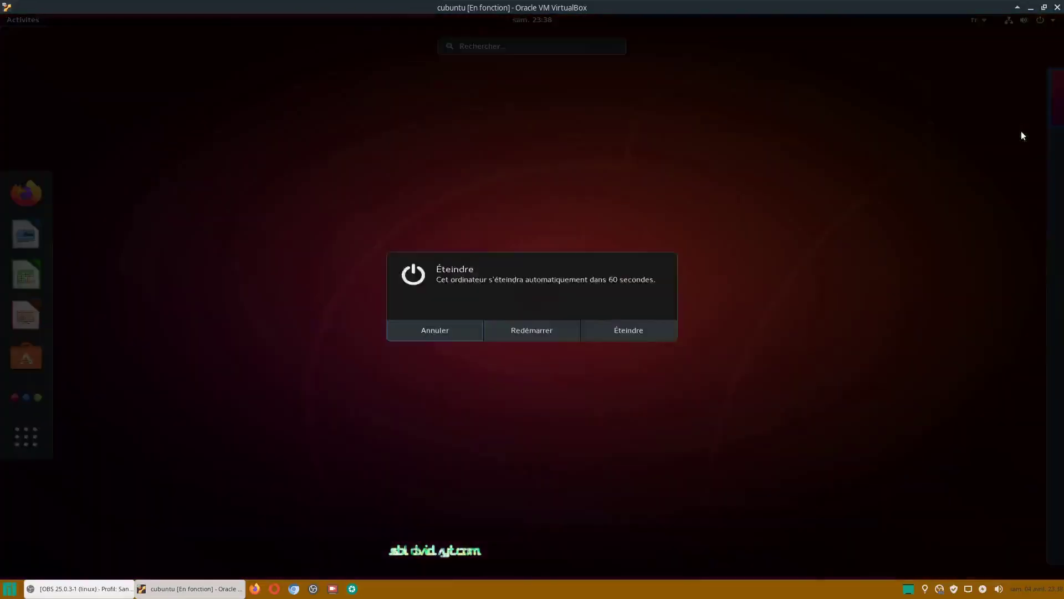
click(546, 335)
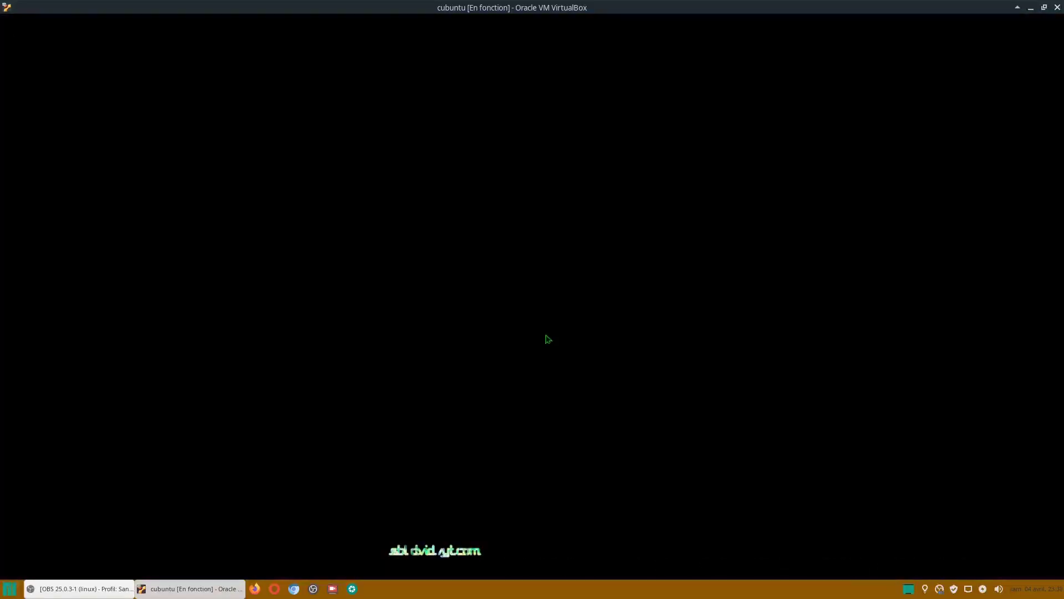
key(Return)
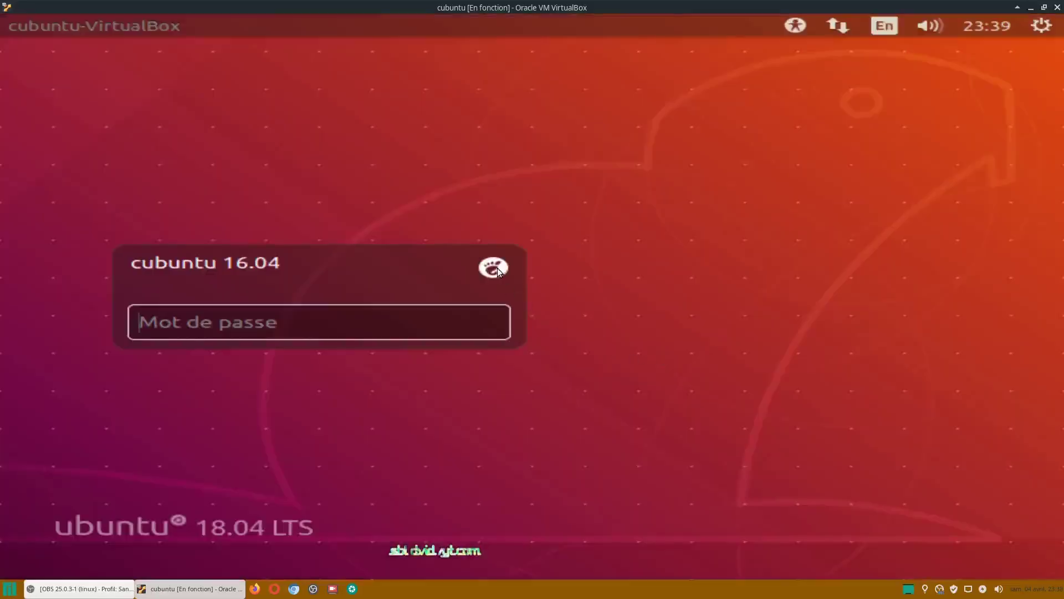
Choose the Ubuntu (par défaut) desktop environment on the login screen and log in with the account password.
click(493, 268)
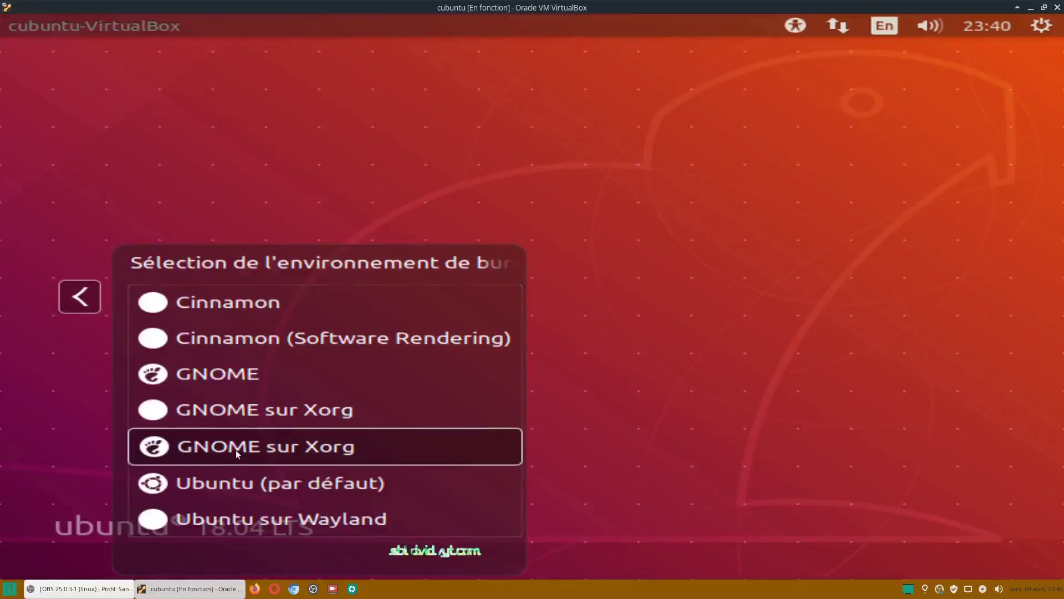
click(318, 482)
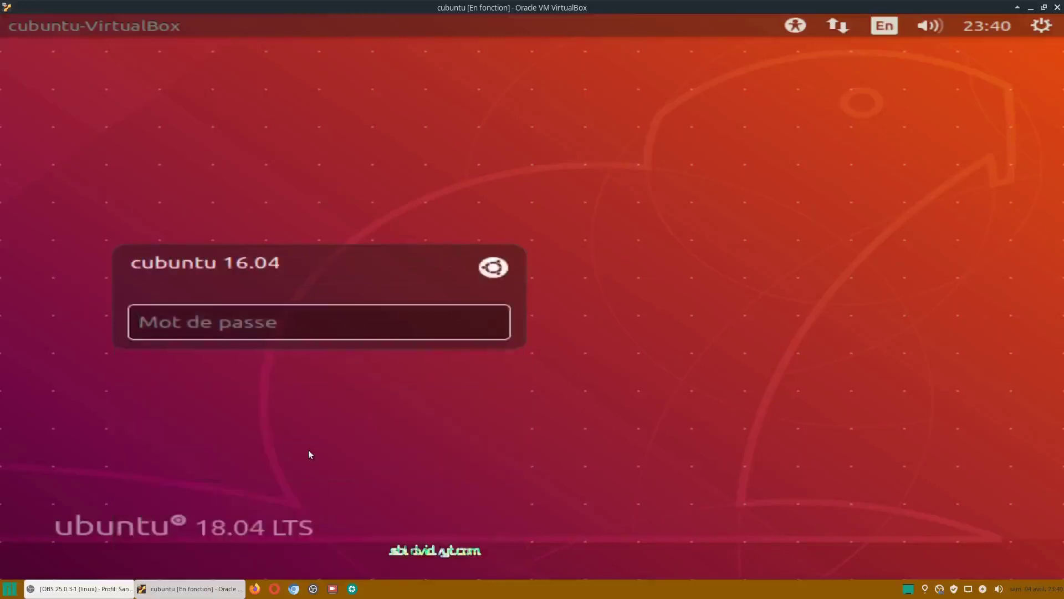
text(a)
key(Return)
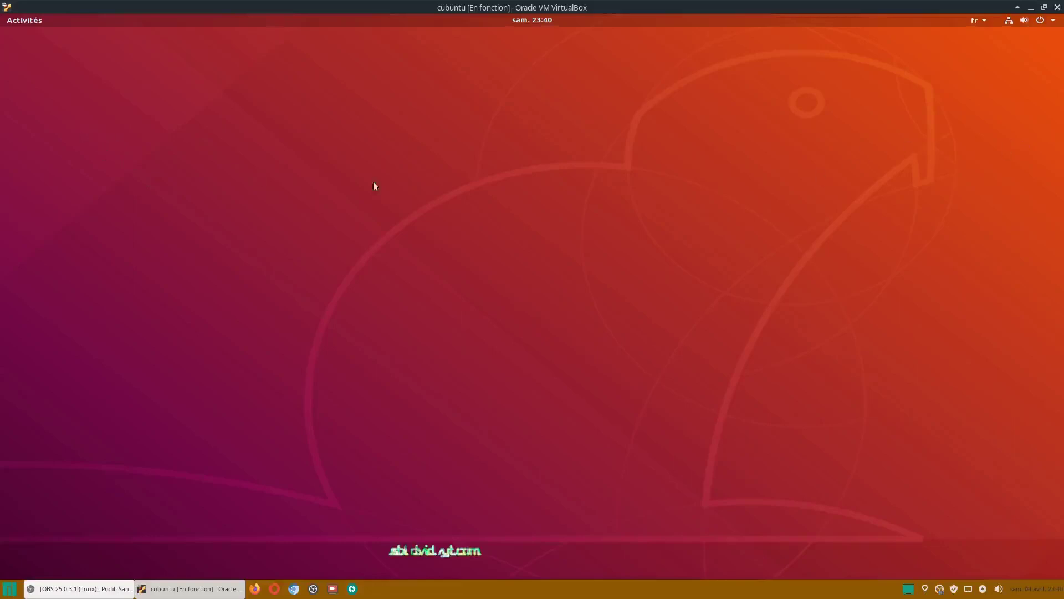
Examine the Ubuntu session's activities overview and browse the frequently used and complete application lists.
click(30, 22)
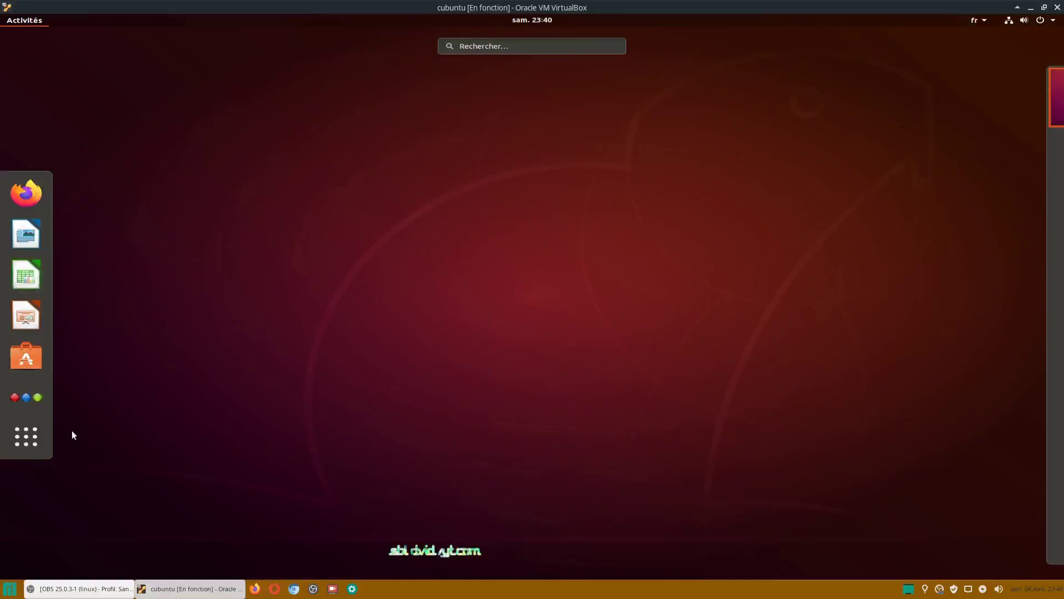
mouse_move(1058, 133)
click(32, 442)
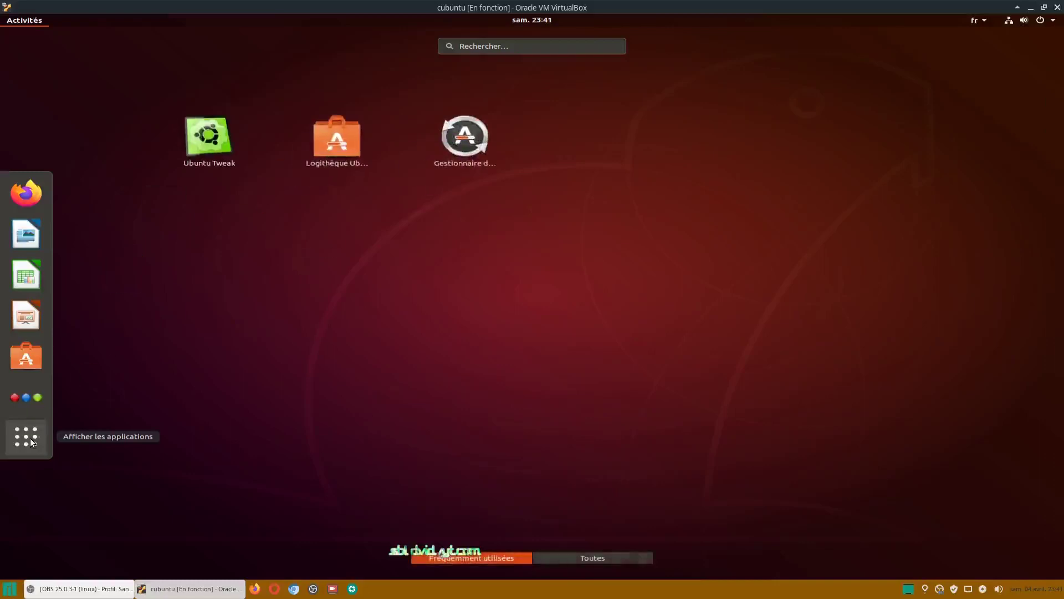
click(31, 441)
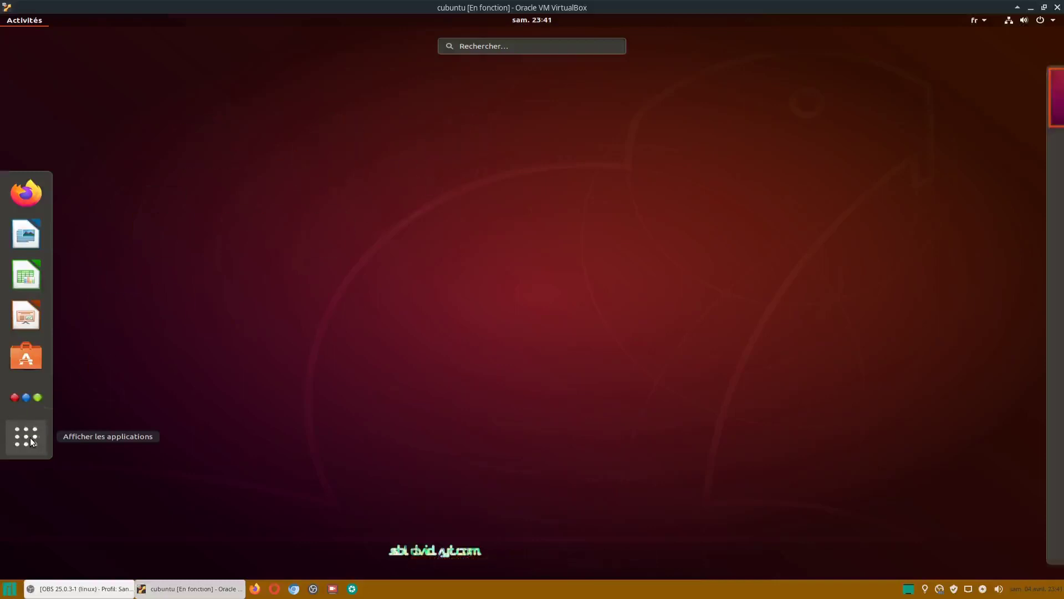
click(44, 440)
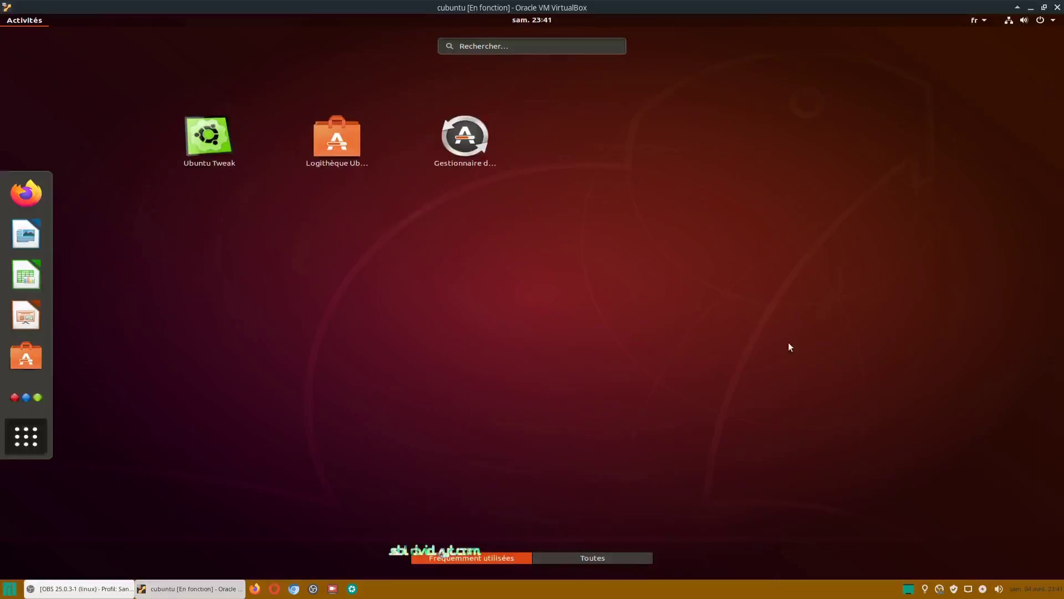
click(598, 556)
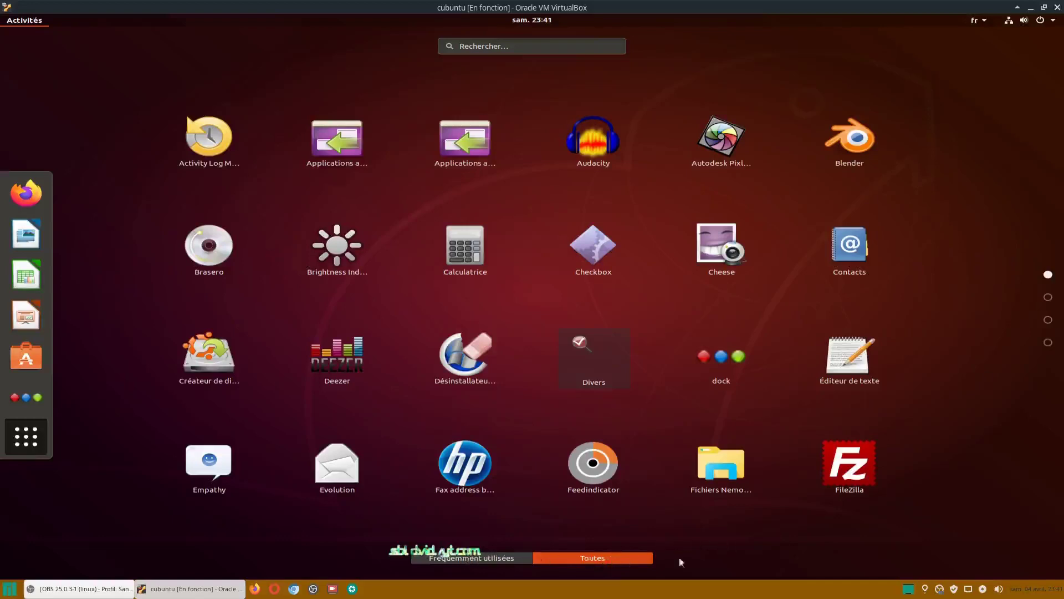
scroll(935, 434, down, 1)
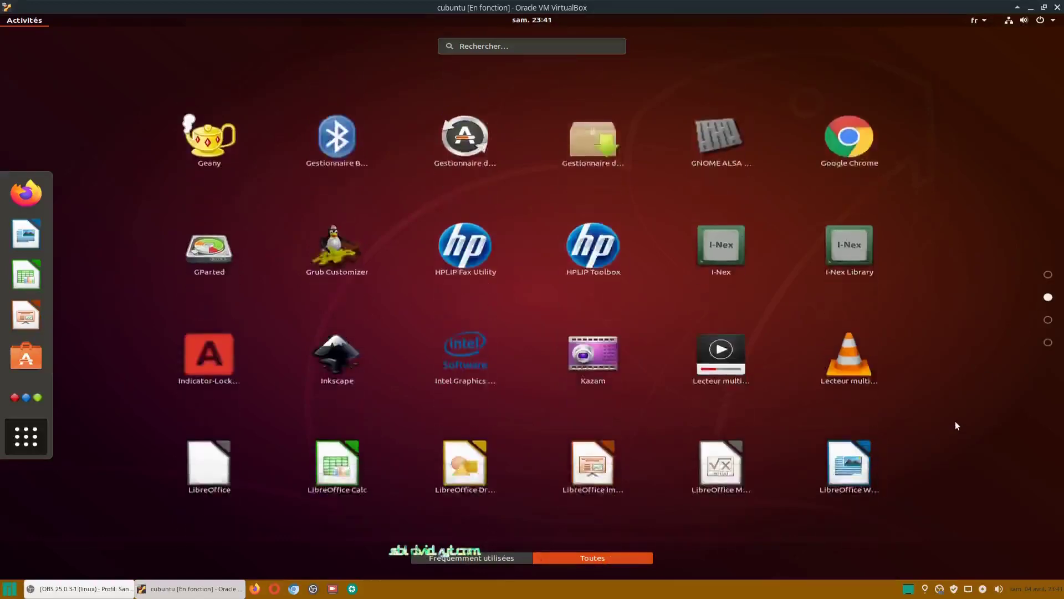
scroll(955, 423, down, 2)
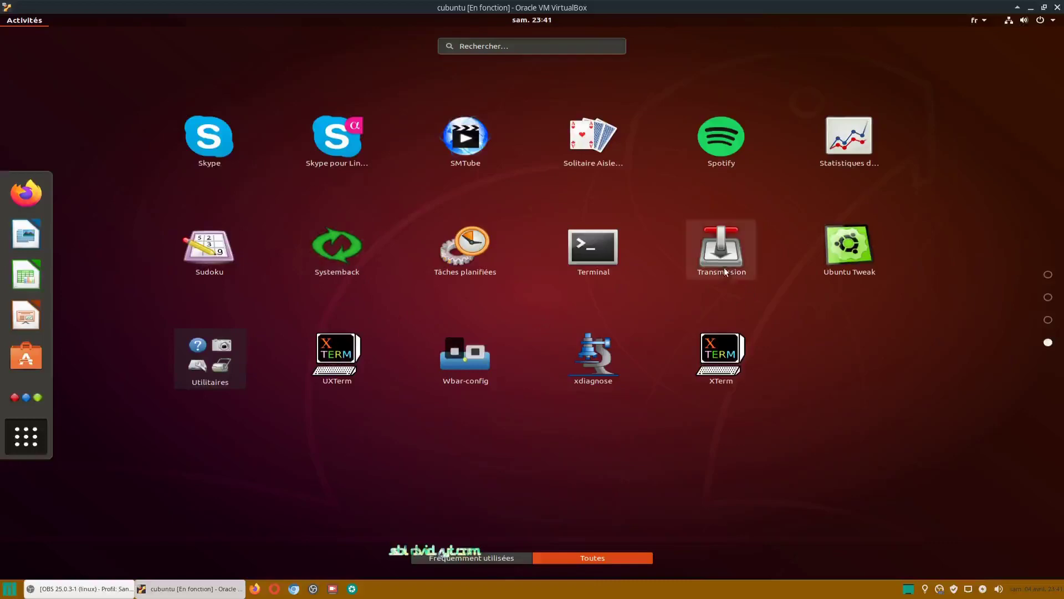
Open Logiciels & mises à jour from the application list to view its software source settings, and close it.
scroll(930, 333, up, 1)
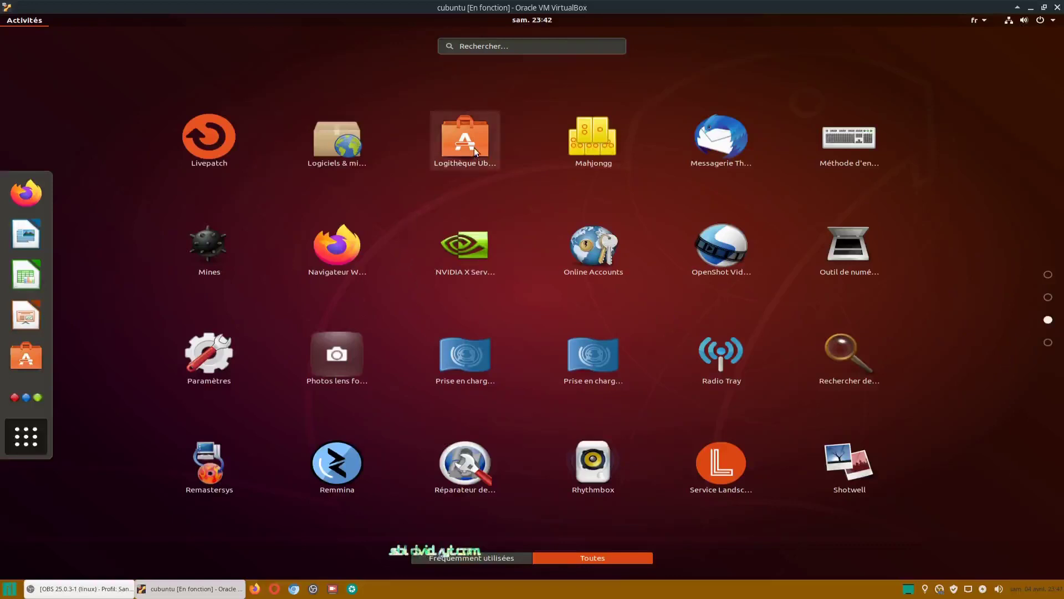
click(351, 152)
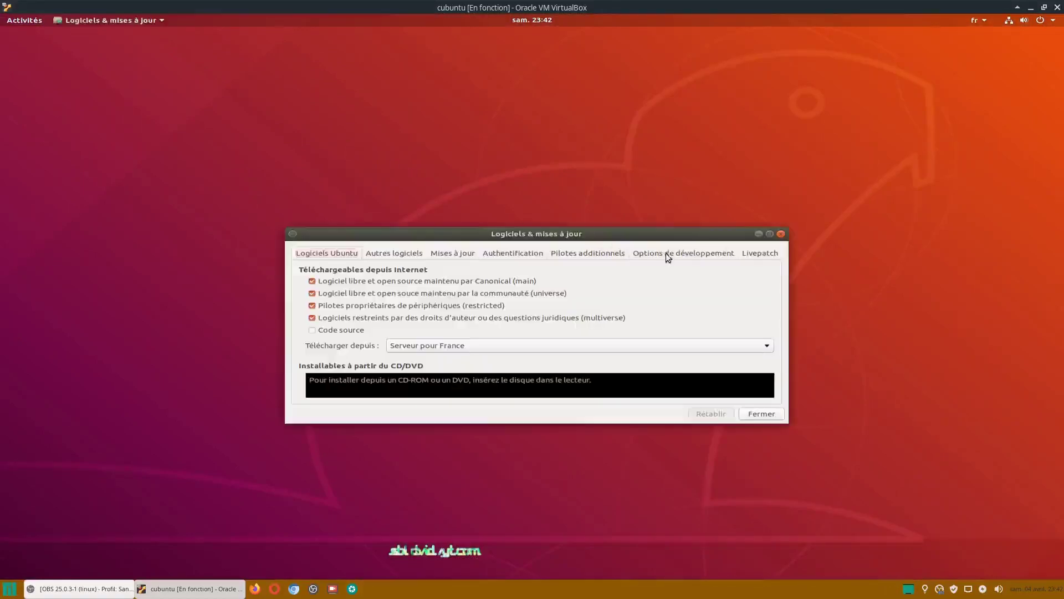
click(781, 234)
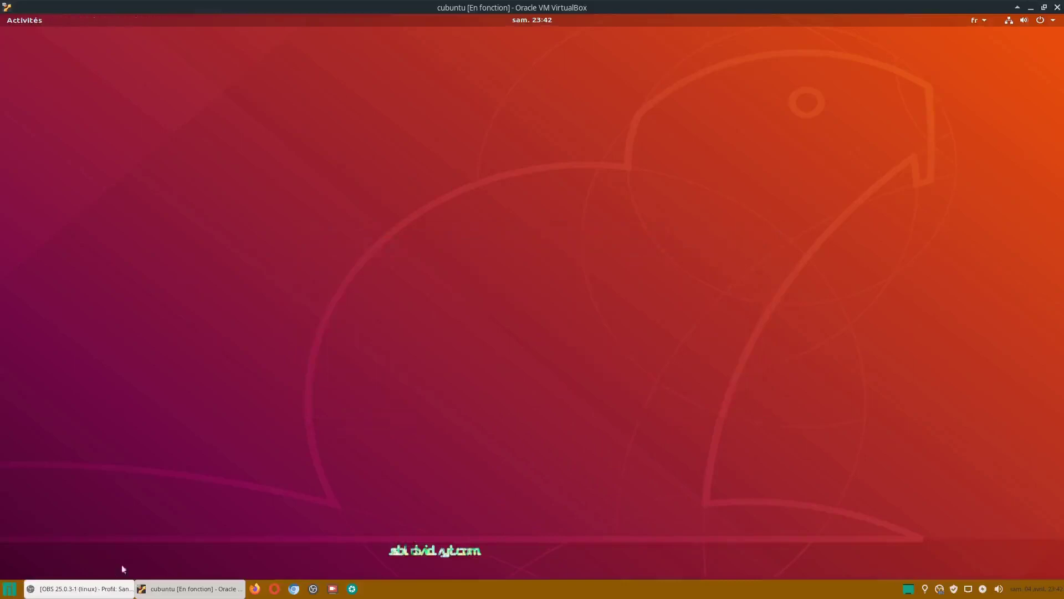
Reopen the complete application list and launch the Synaptic package manager.
click(21, 24)
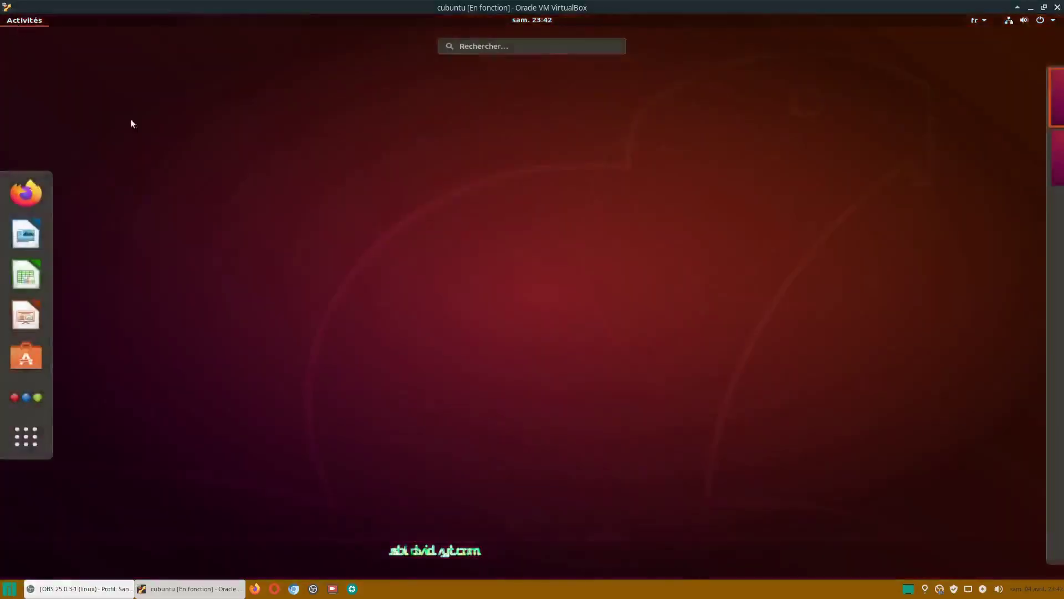
click(29, 435)
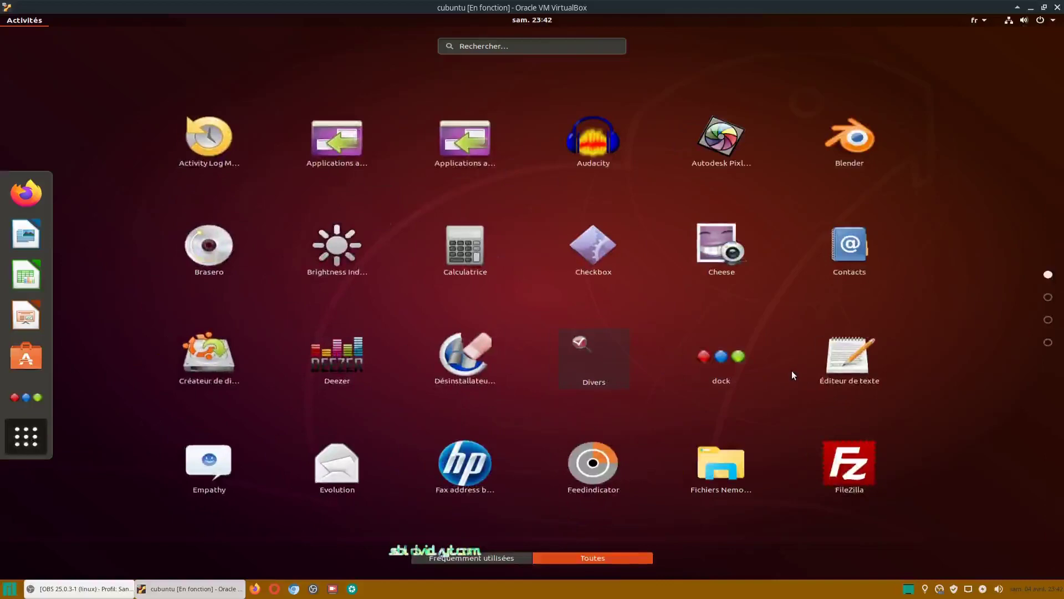
scroll(791, 370, down, 1)
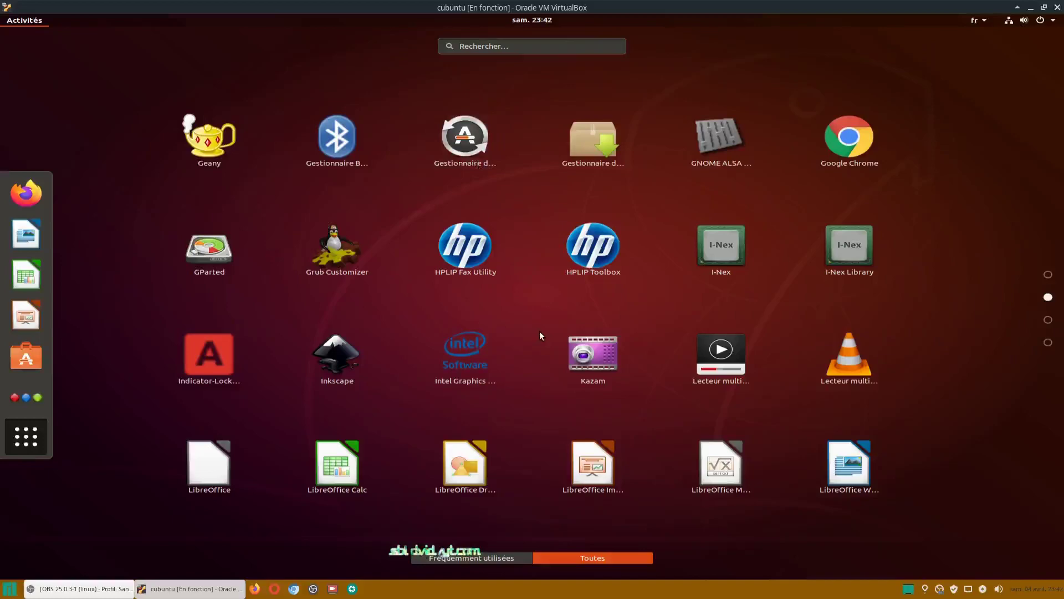
scroll(540, 332, down, 1)
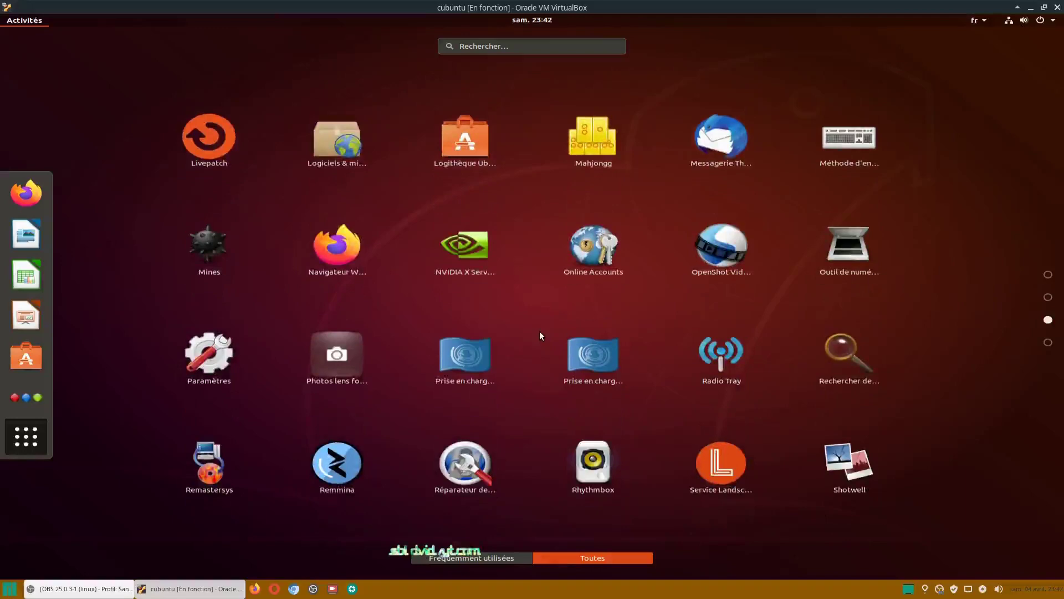
scroll(540, 333, up, 1)
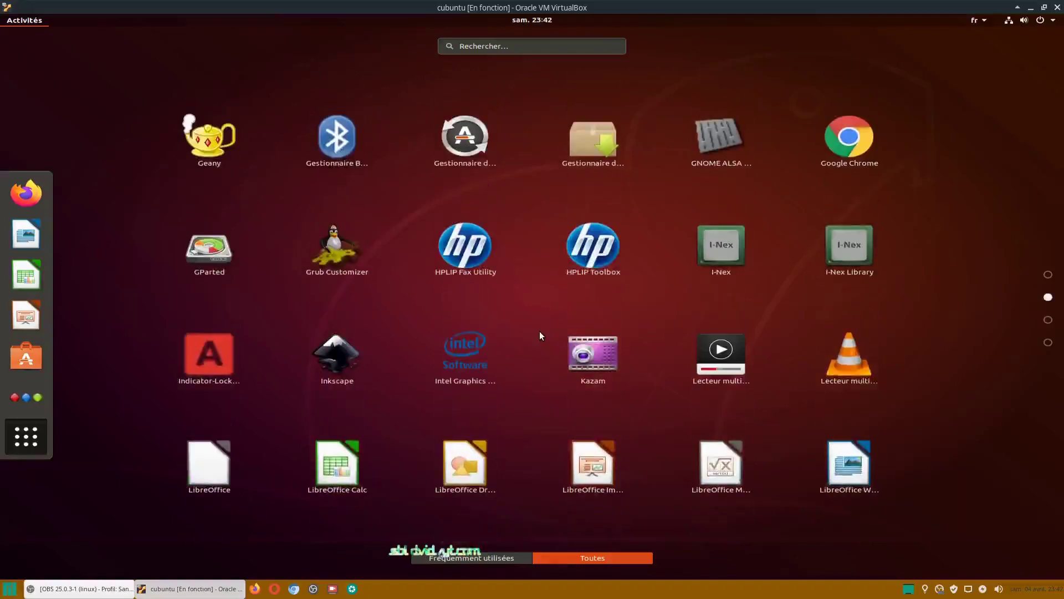
click(464, 141)
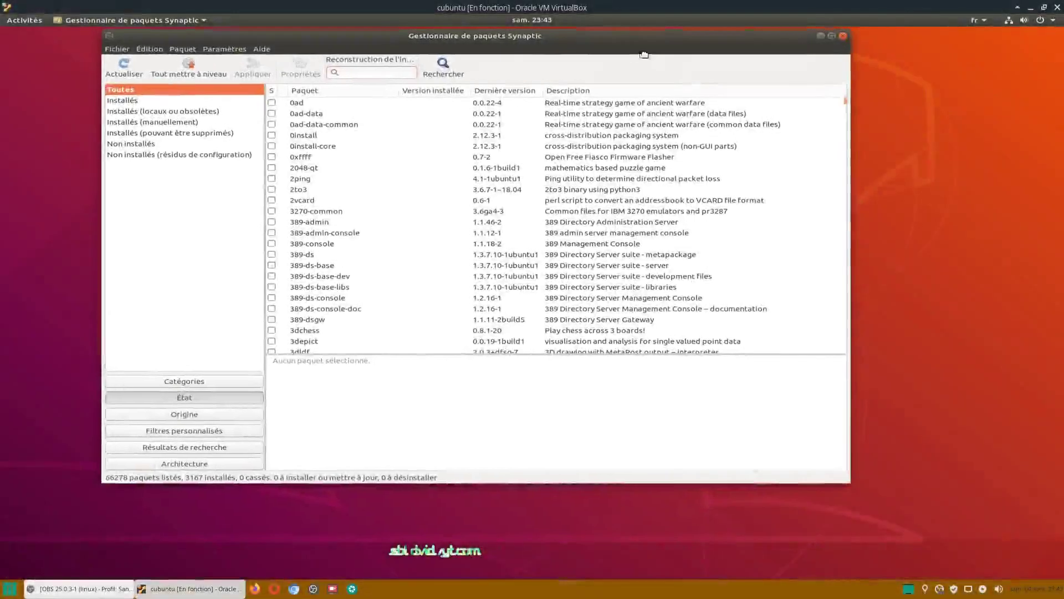
Reposition the Synaptic window and filter the packages by state to show only the installed ones (Installés).
drag(643, 54, 651, 56)
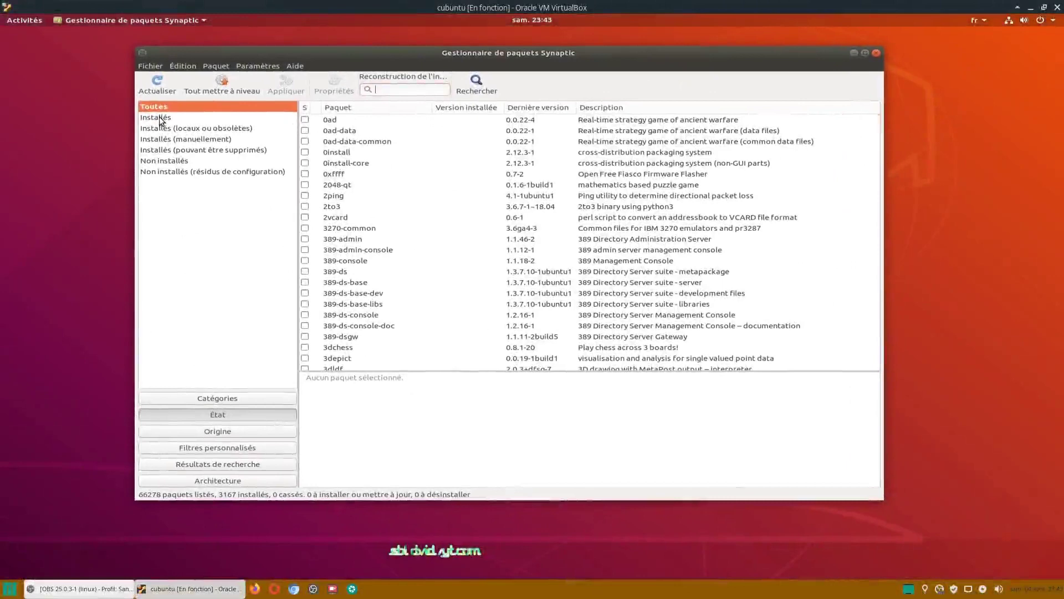
click(227, 415)
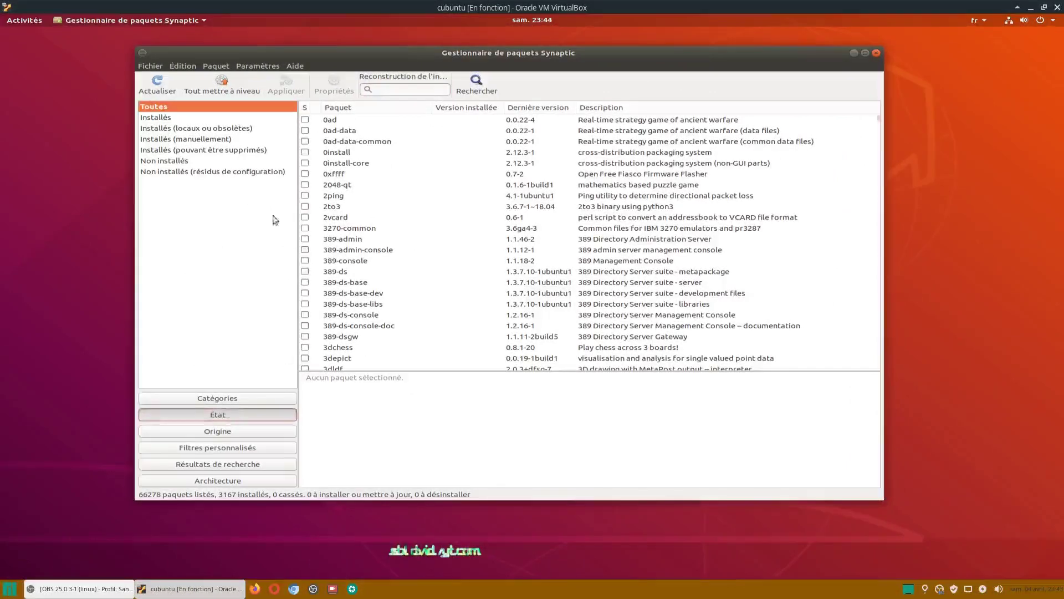
click(161, 118)
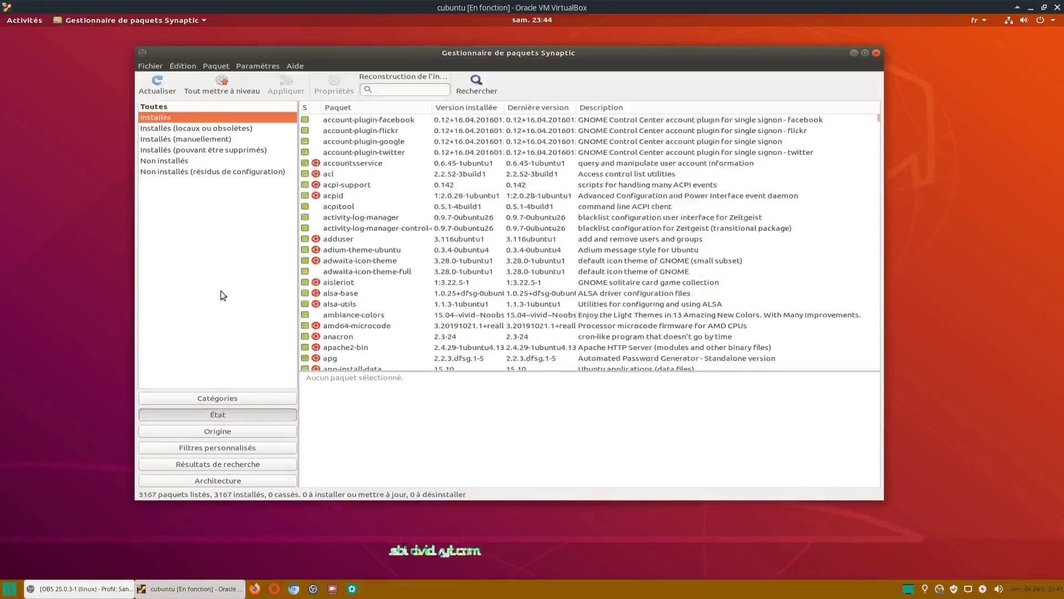
Enlarge the Synaptic window to nearly the full desktop height and extend the package list over the description area.
drag(795, 60, 754, 41)
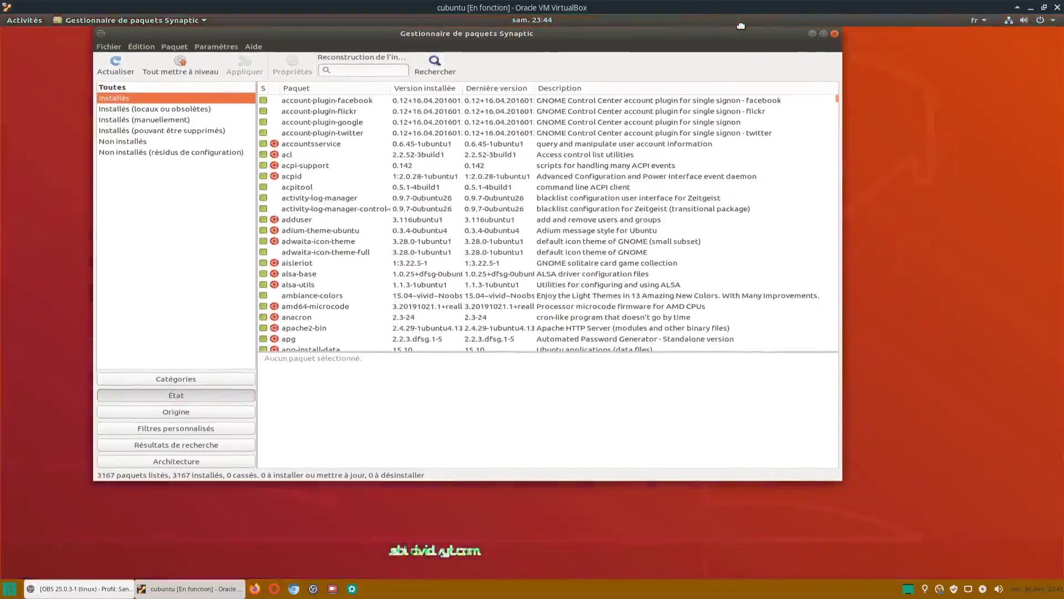
key(super+Up)
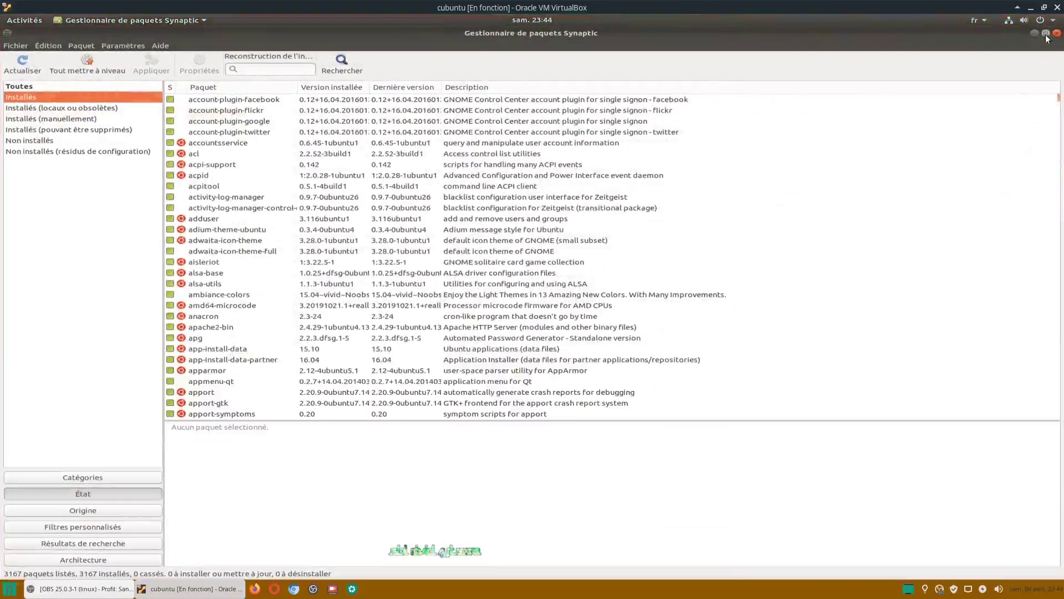
key(super+Down)
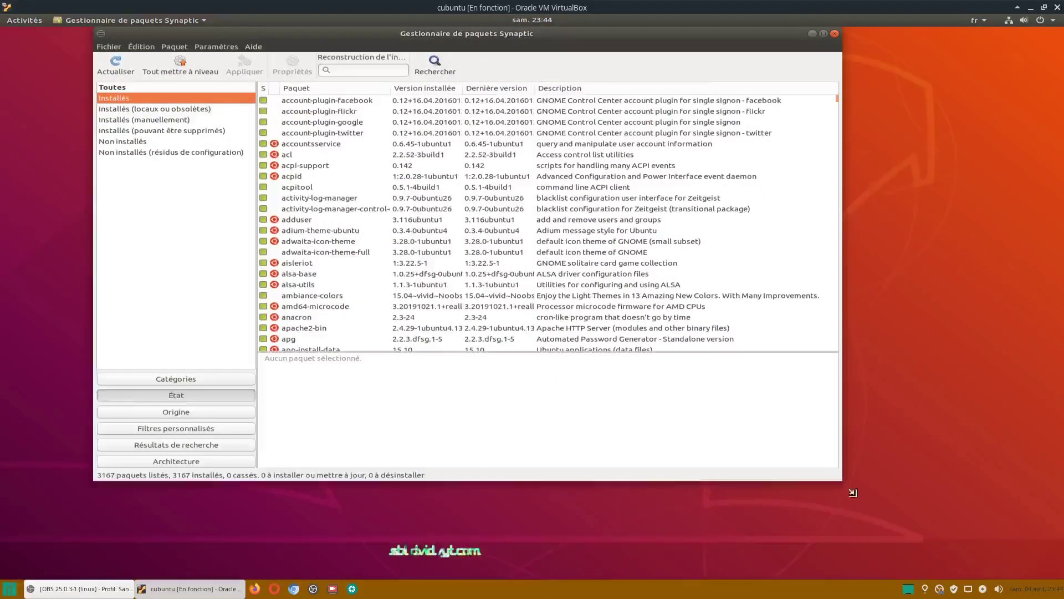
drag(835, 478, 955, 582)
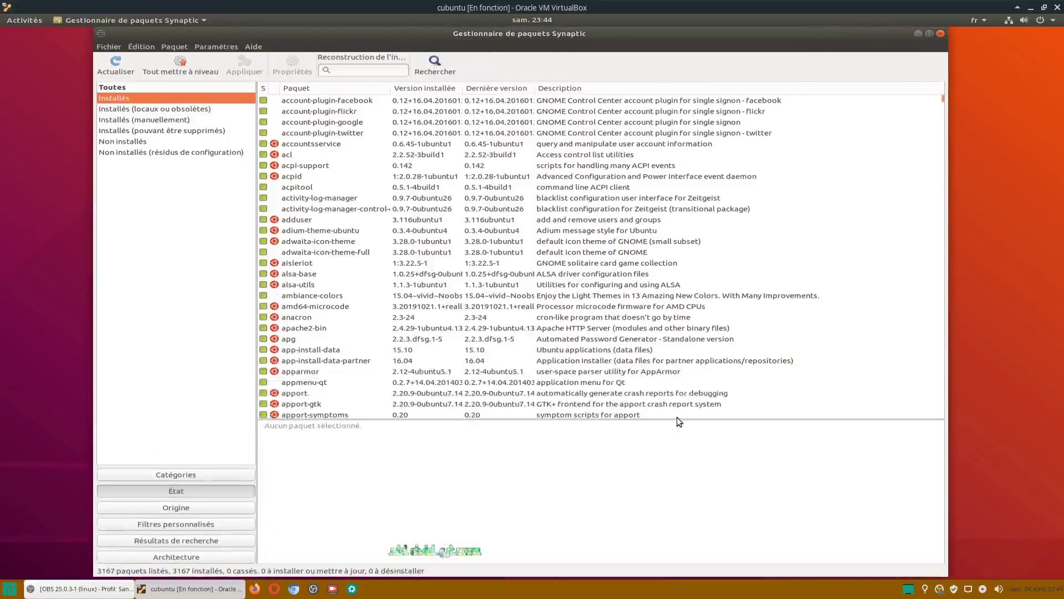
drag(676, 420, 672, 561)
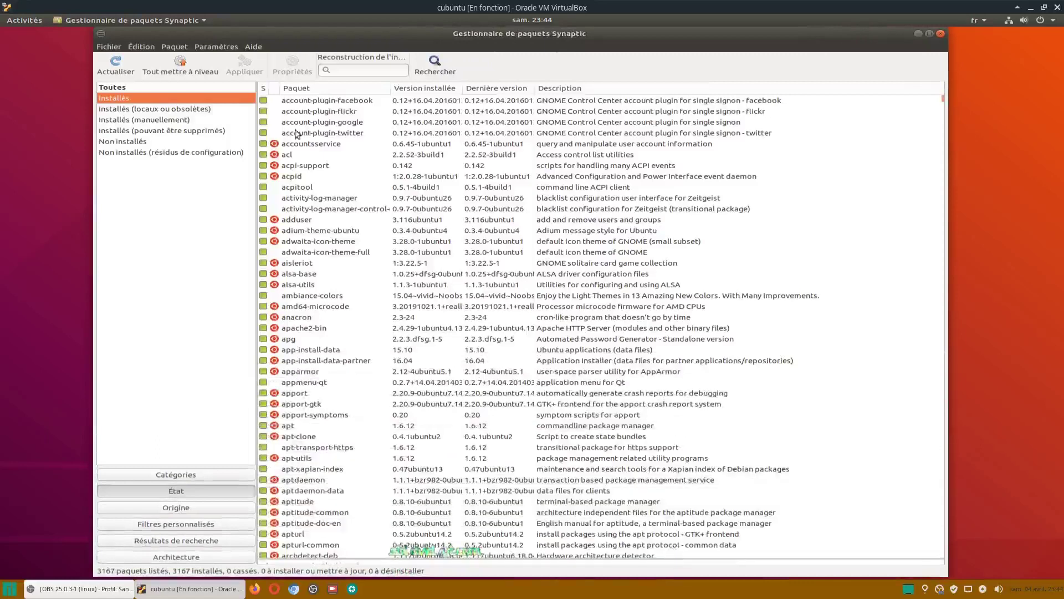
Filter the packages to Installés (pouvant être supprimés) and look through the removable ones.
click(175, 132)
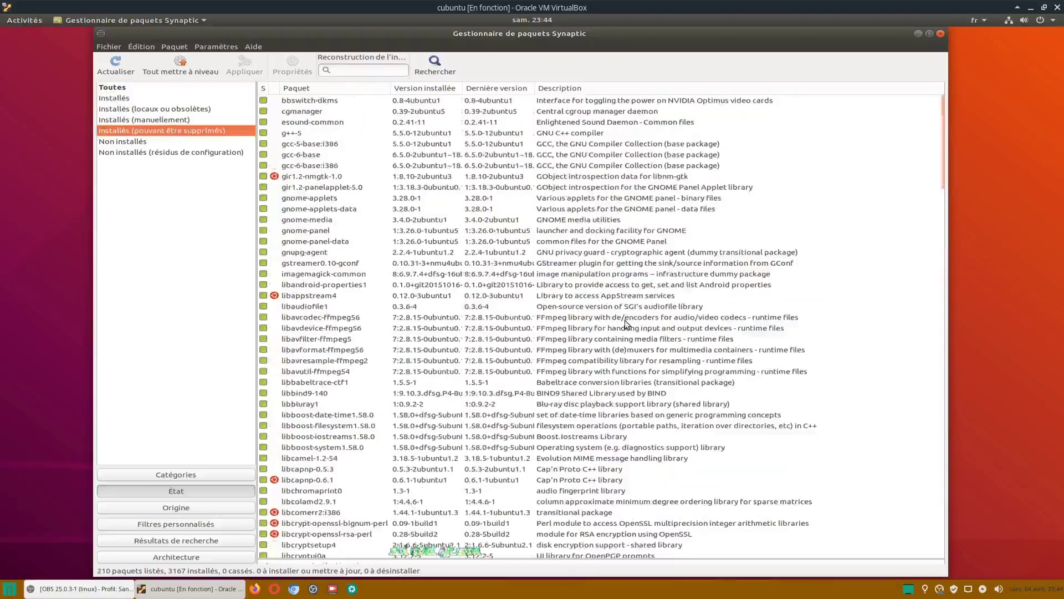
scroll(626, 325, down, 6)
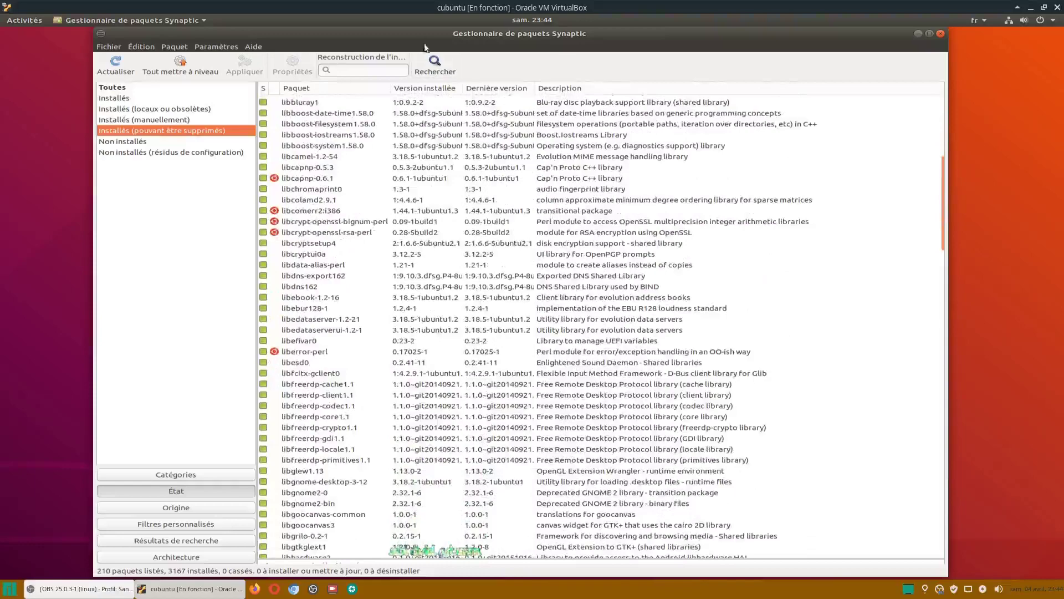
scroll(629, 239, down, 3)
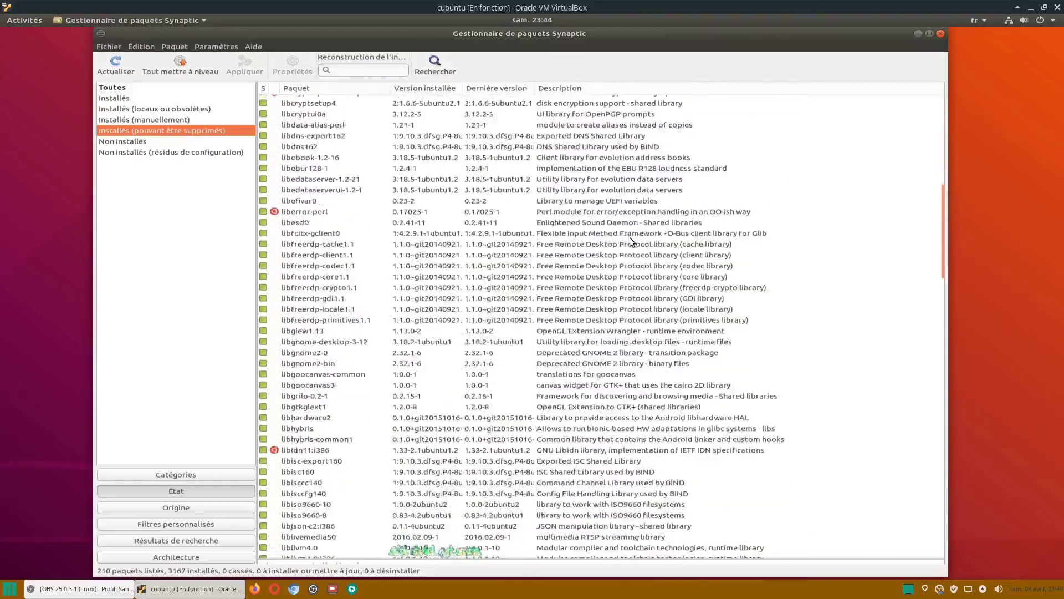
scroll(629, 239, down, 15)
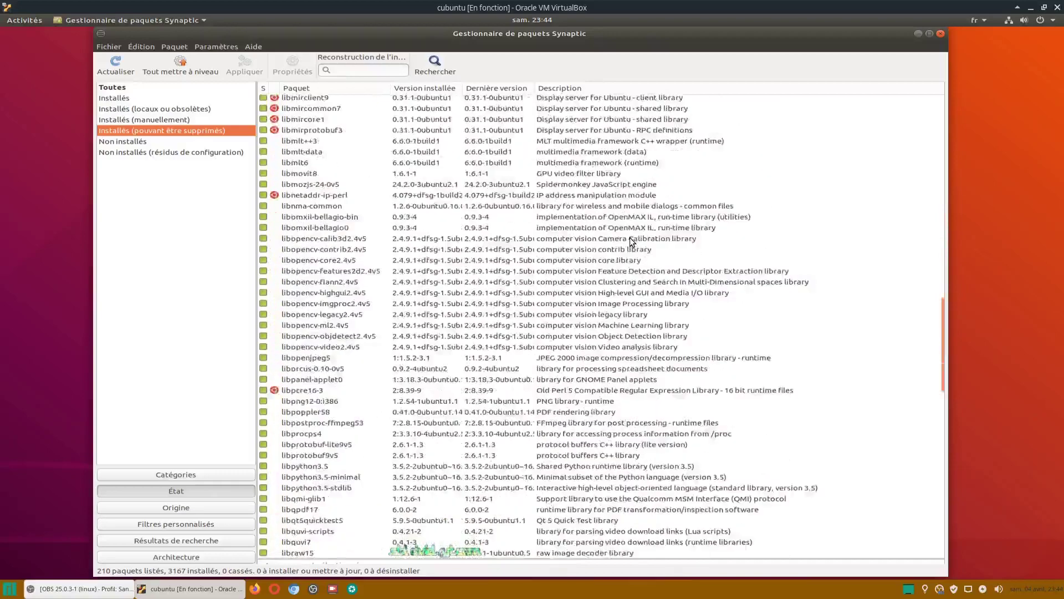
Finish viewing the removable packages, filter the list to Installés (manuellement) and look through the first manually installed ones.
scroll(632, 239, down, 4)
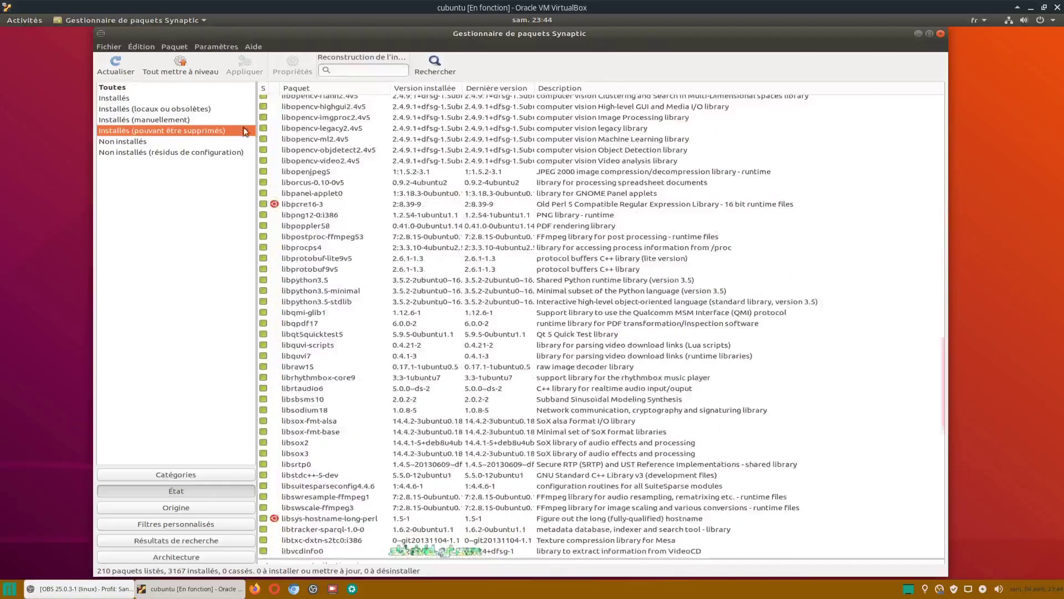
click(181, 121)
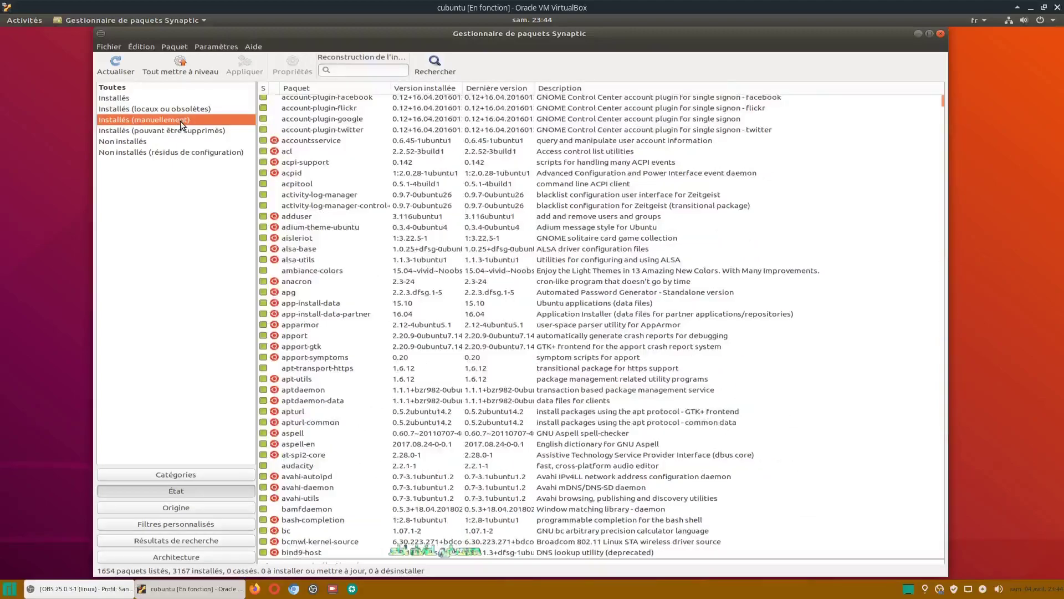
scroll(603, 221, down, 3)
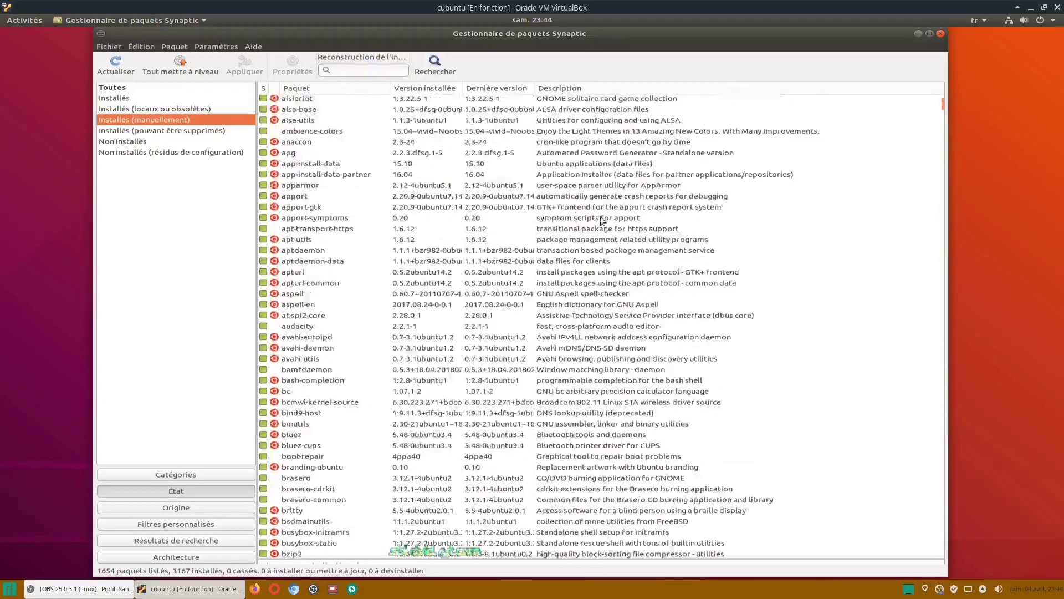
scroll(603, 221, down, 20)
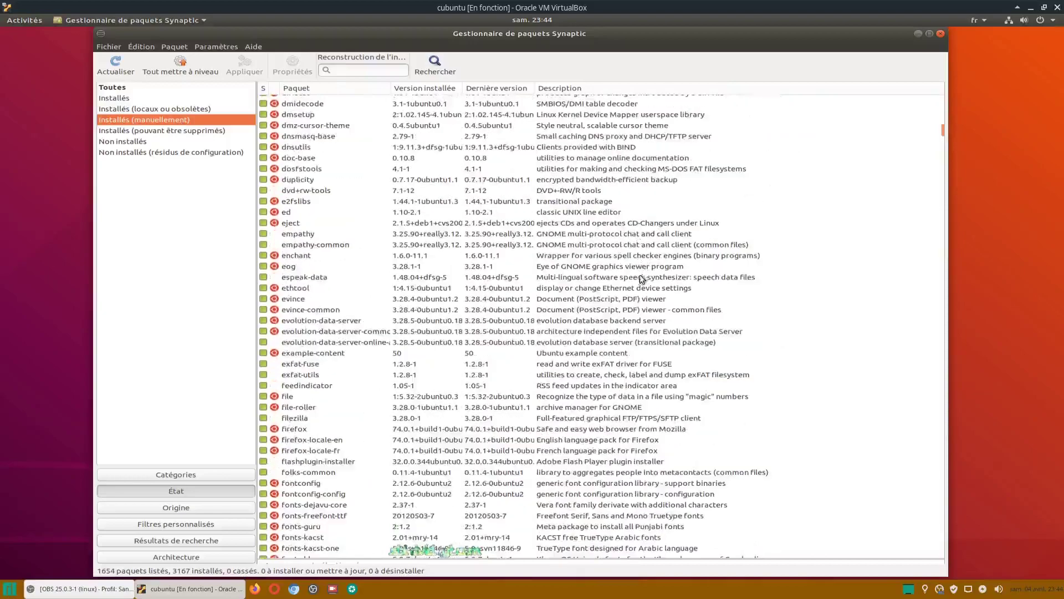
scroll(617, 305, down, 7)
scroll(617, 306, down, 20)
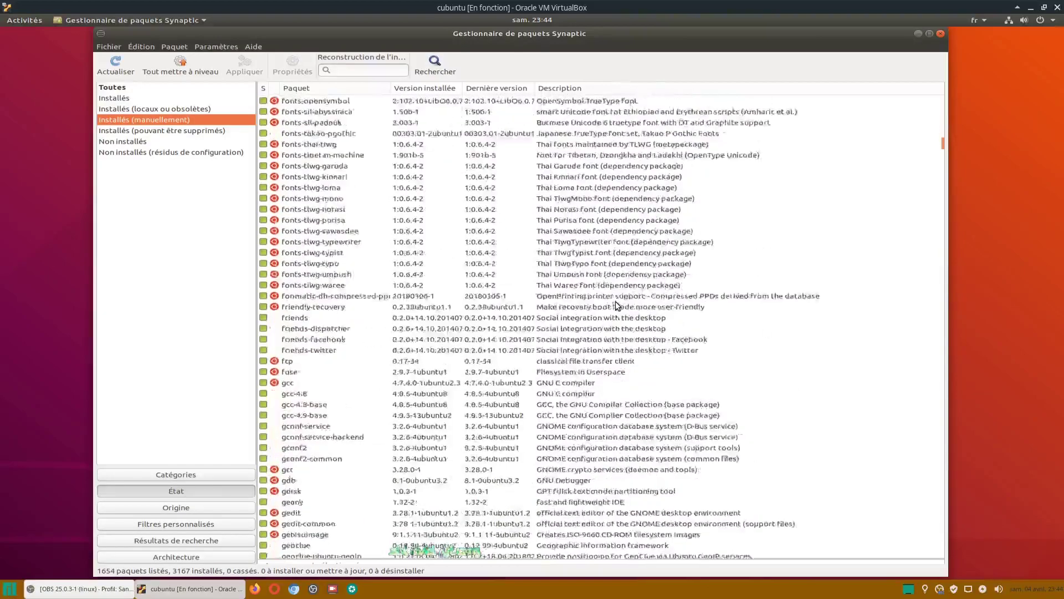
scroll(617, 306, down, 10)
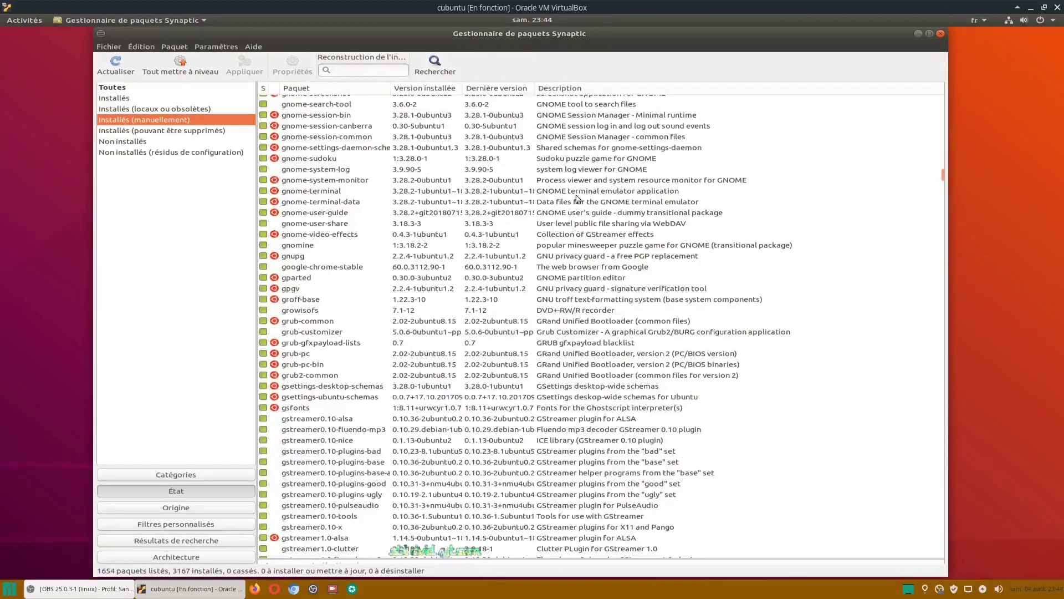
Shift the Synaptic window slightly, examine the manually installed packages further down to the Python ones, and close Synaptic.
drag(603, 36, 629, 37)
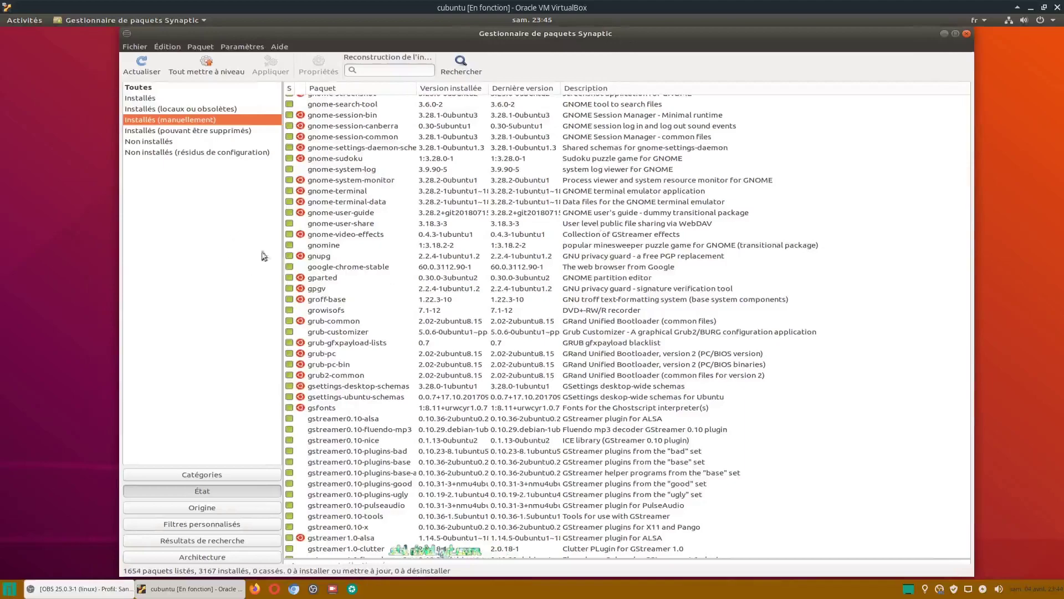
scroll(592, 297, down, 5)
scroll(592, 296, down, 20)
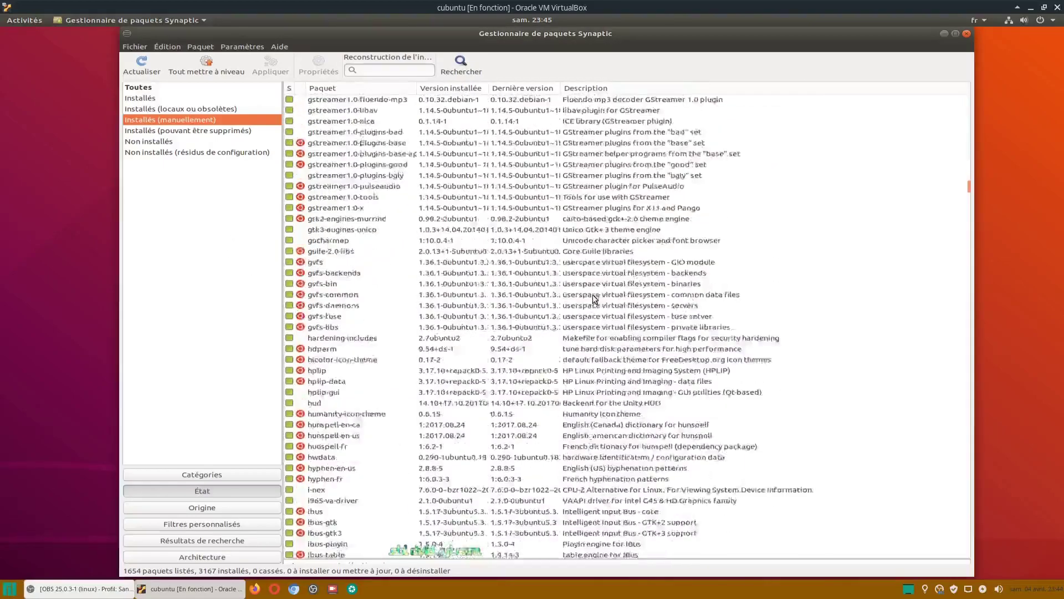
scroll(593, 298, down, 10)
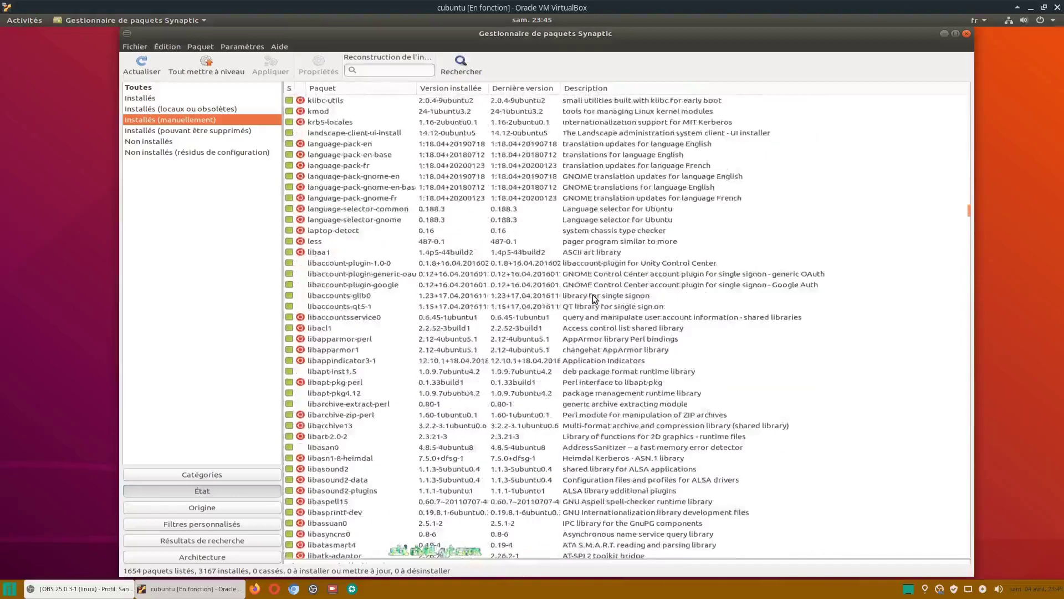
scroll(593, 298, down, 20)
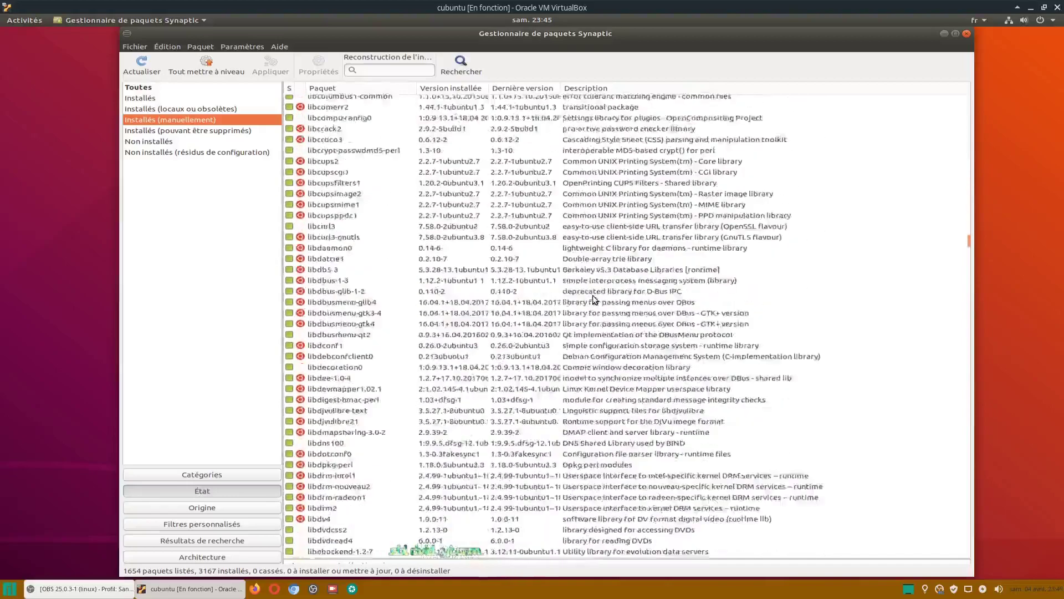
scroll(593, 300, down, 20)
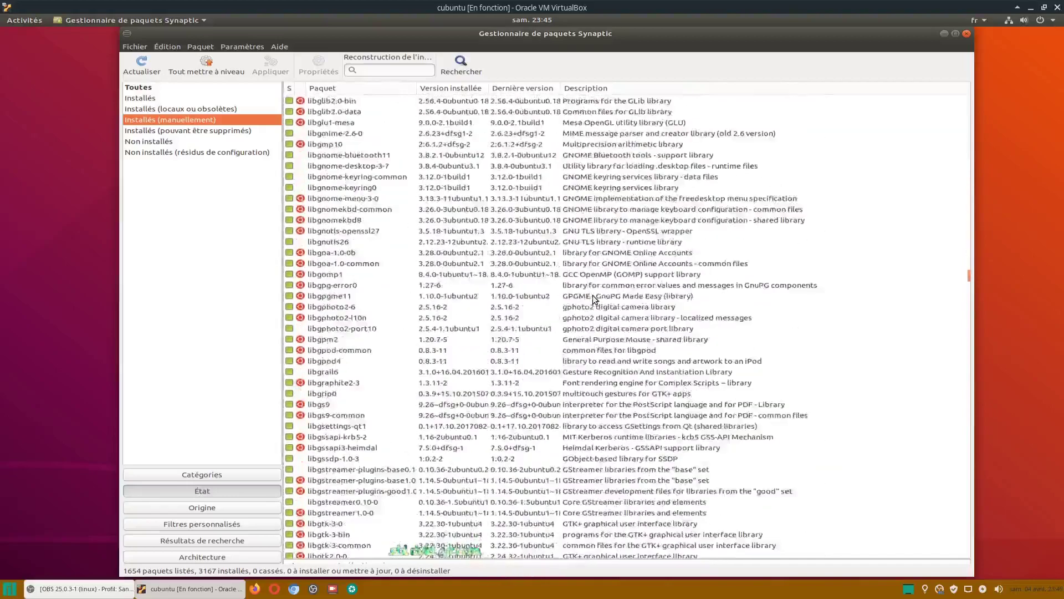
scroll(593, 299, down, 17)
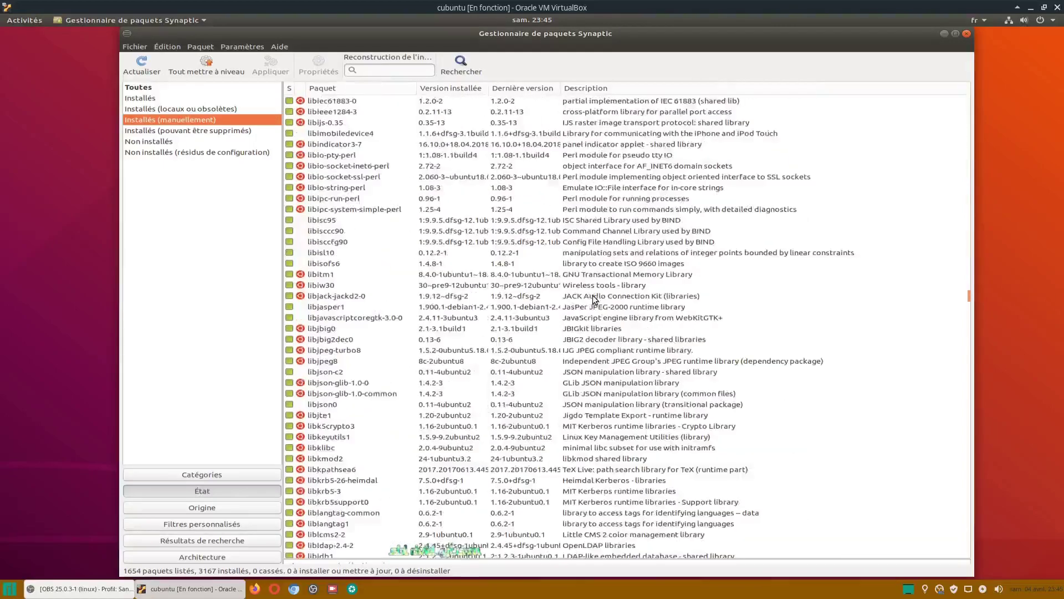
scroll(590, 297, down, 1)
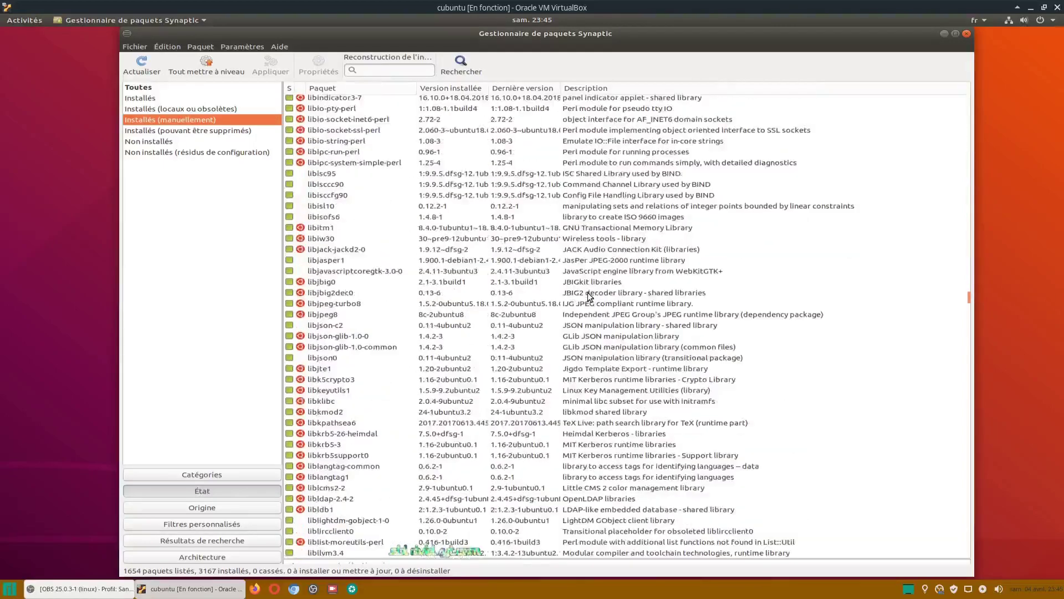
scroll(589, 297, down, 20)
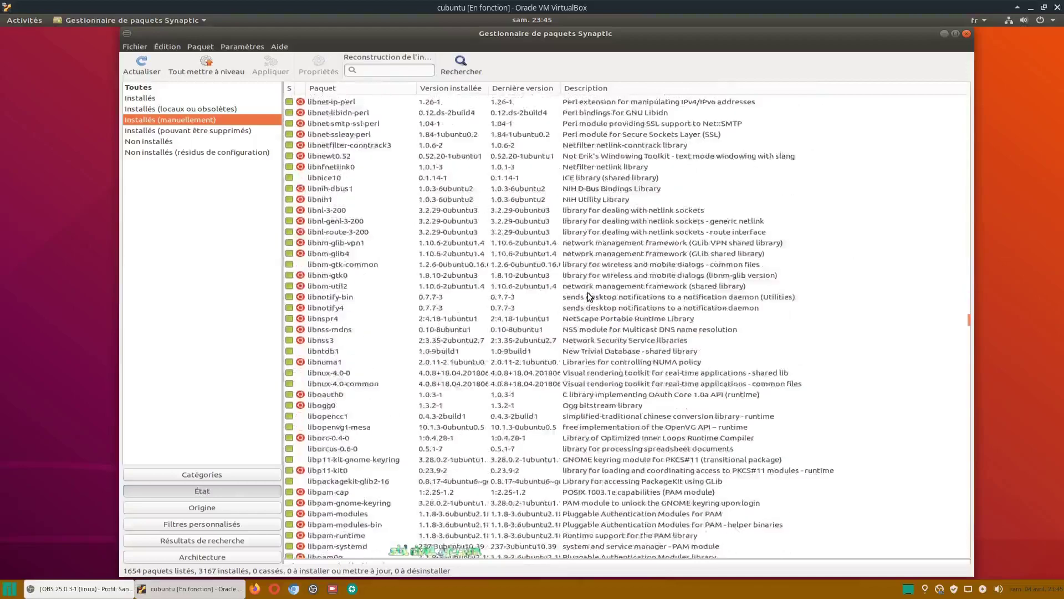
scroll(588, 295, down, 20)
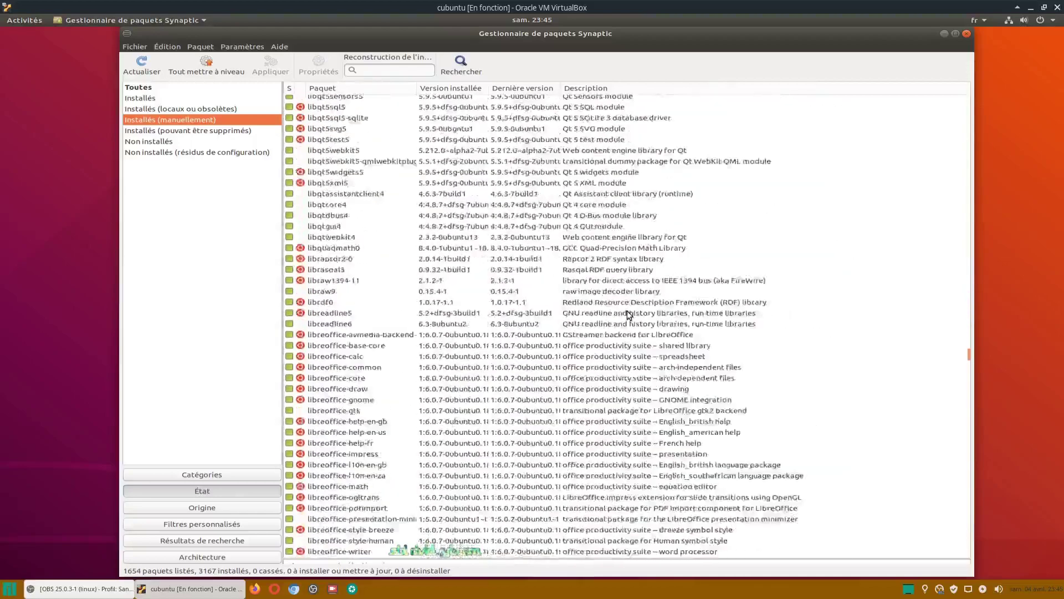
scroll(629, 315, down, 9)
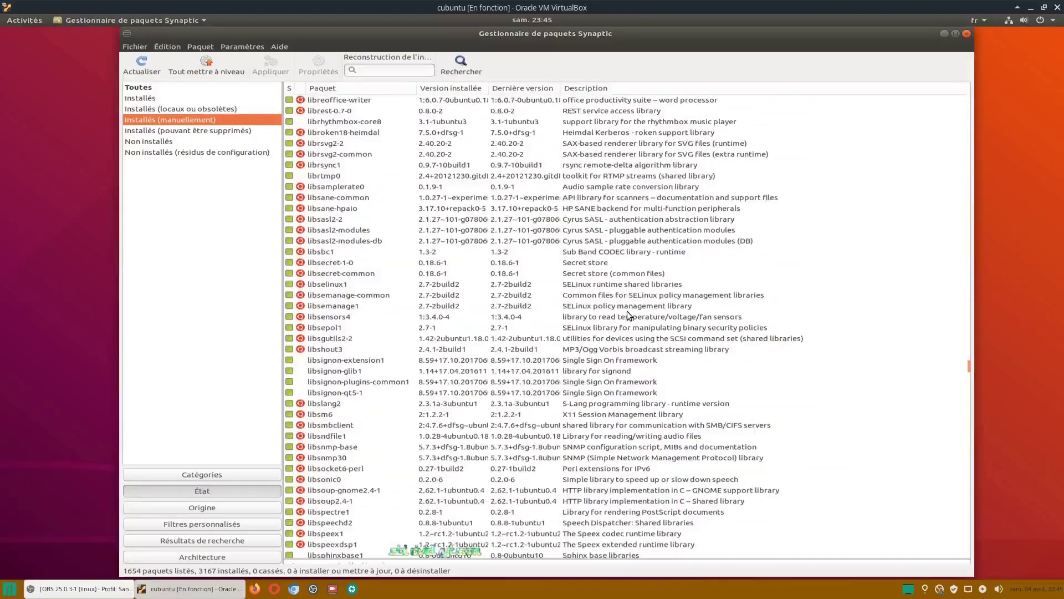
scroll(629, 316, down, 20)
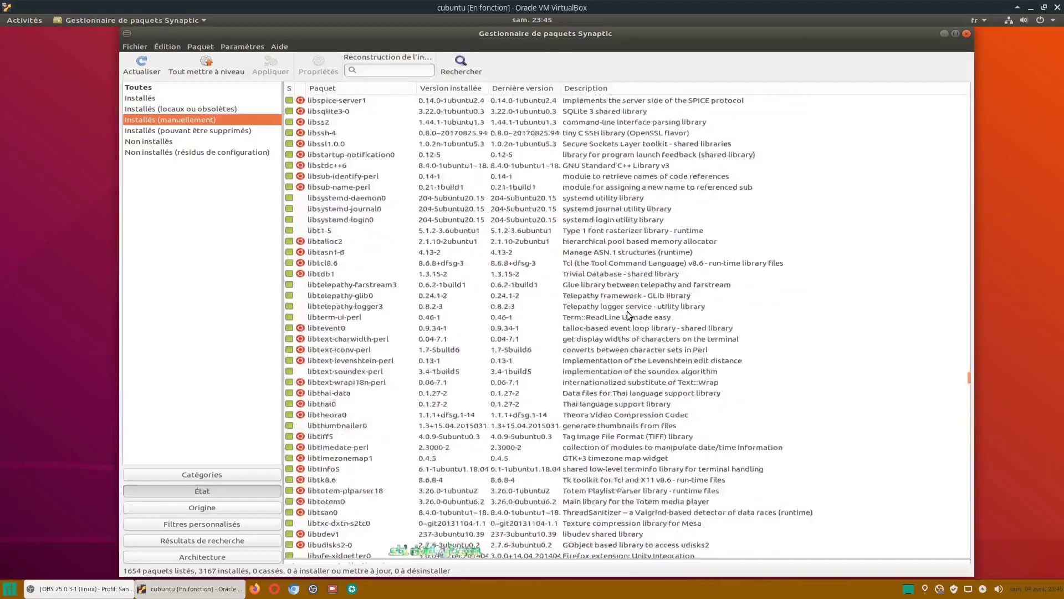
scroll(629, 316, down, 20)
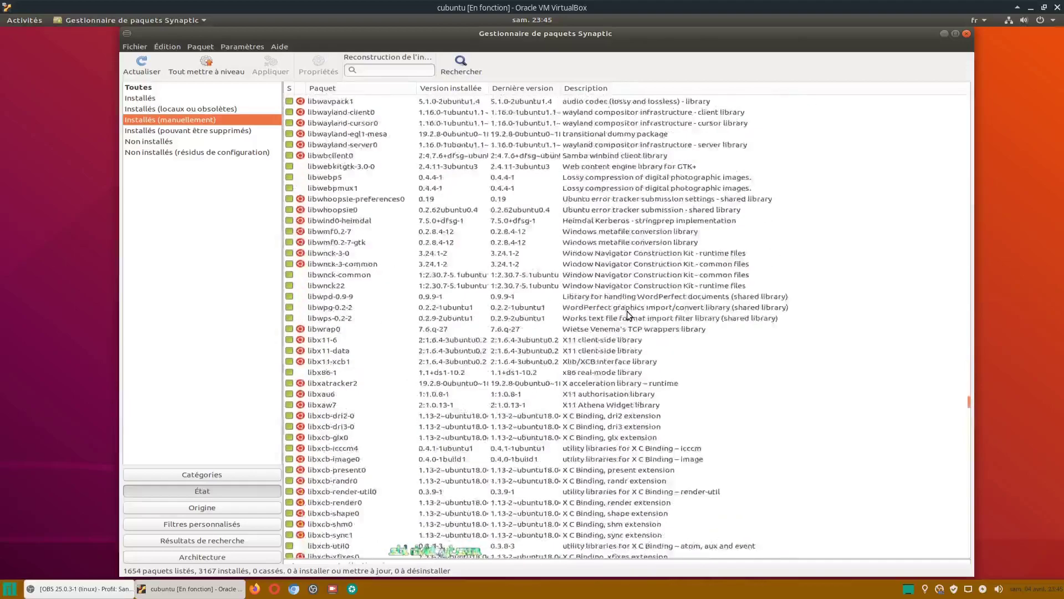
scroll(629, 316, down, 20)
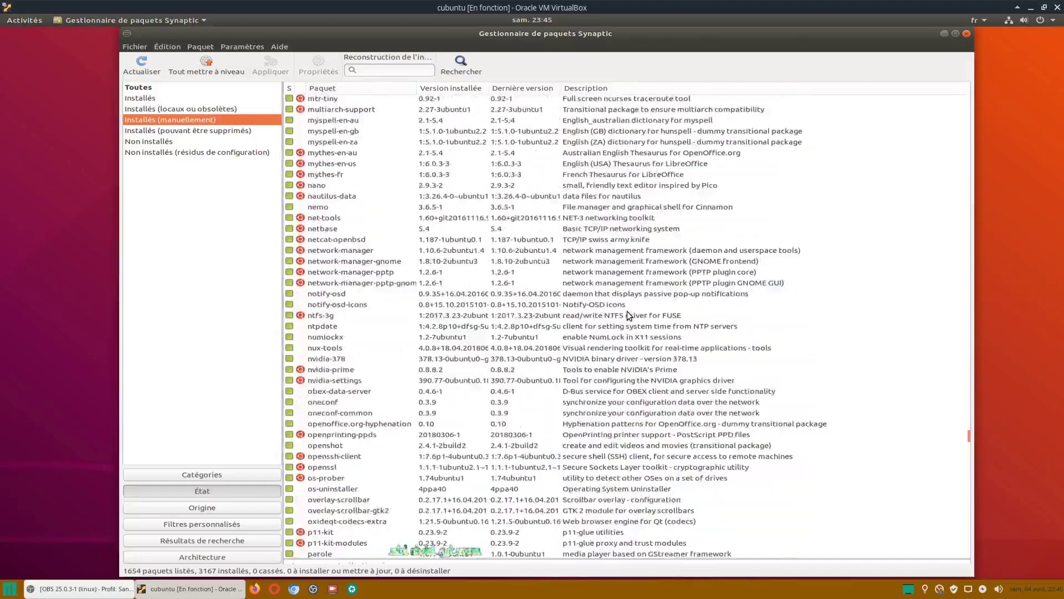
scroll(629, 315, down, 6)
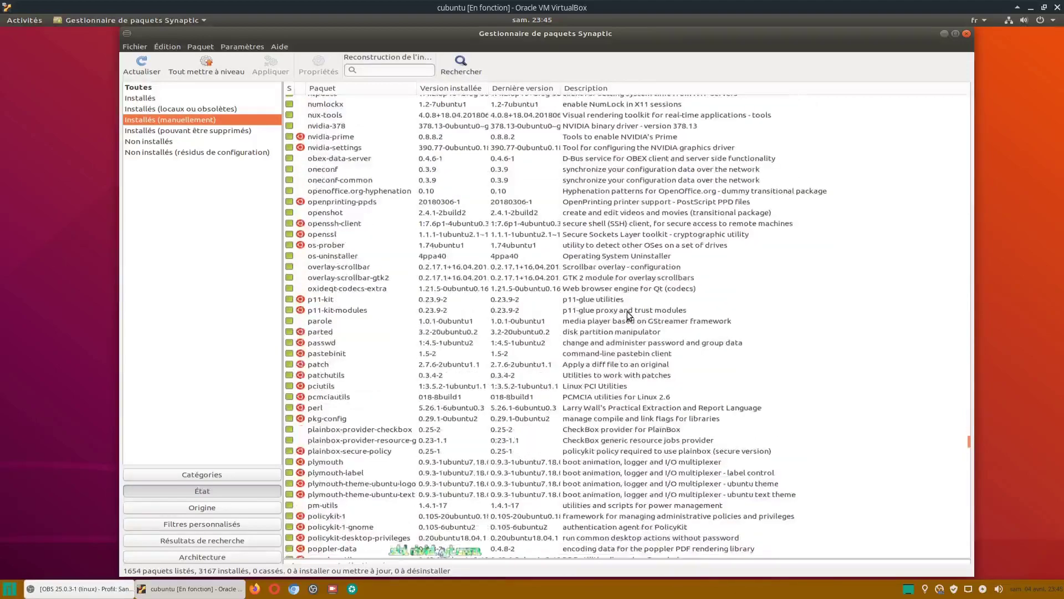
scroll(630, 316, down, 7)
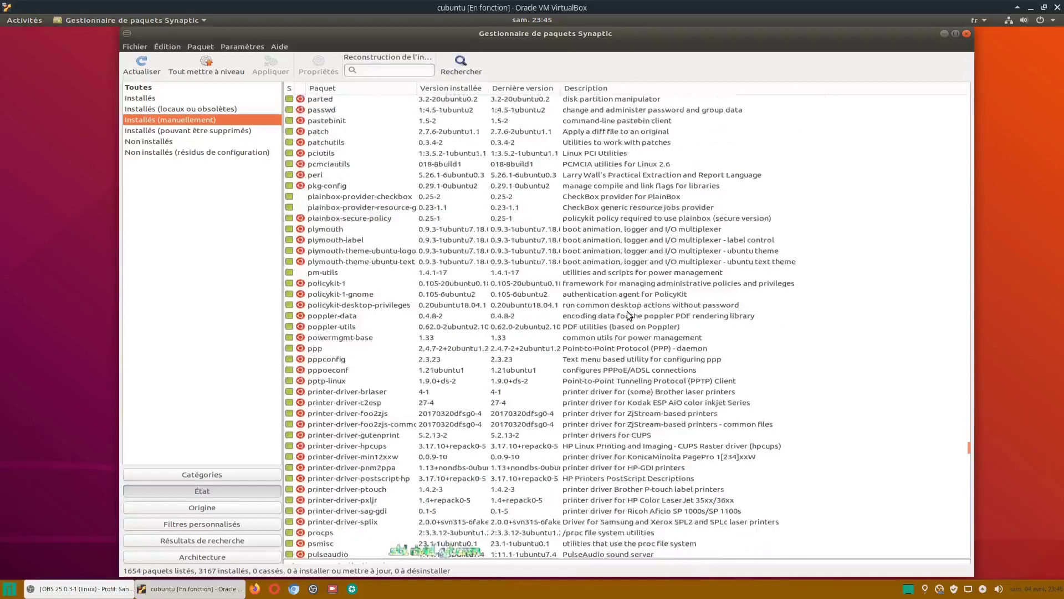
scroll(629, 315, down, 20)
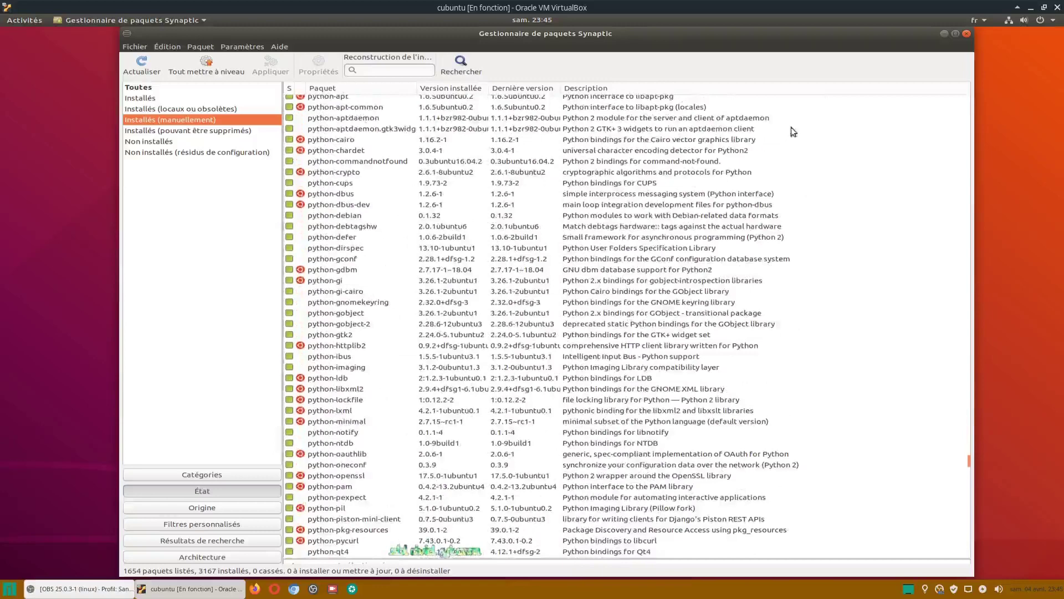
click(967, 34)
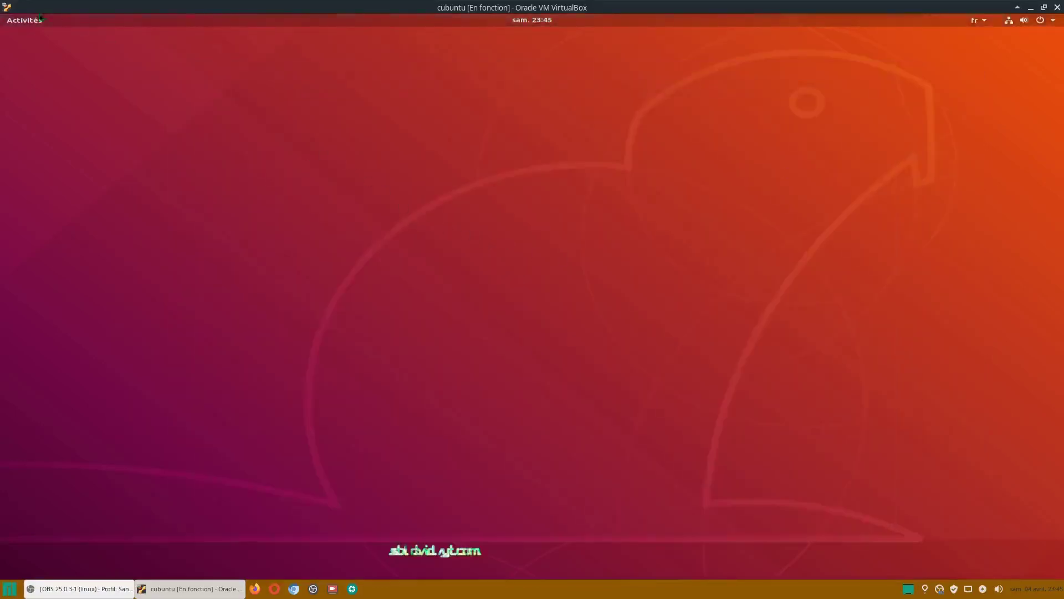
Open the complete application list from the activities overview and look through all its pages.
click(19, 20)
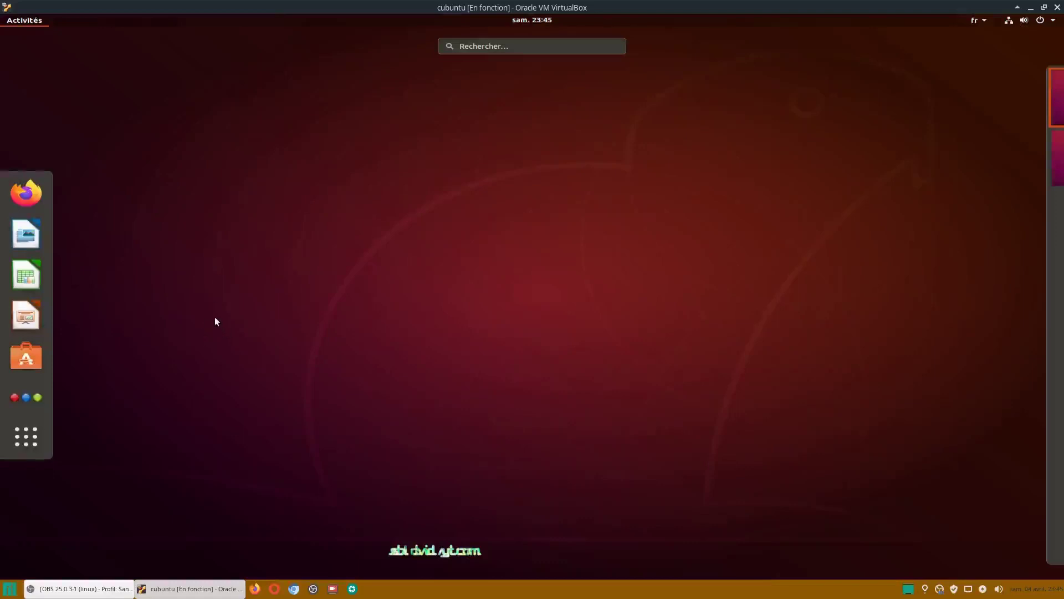
click(26, 436)
scroll(922, 319, down, 2)
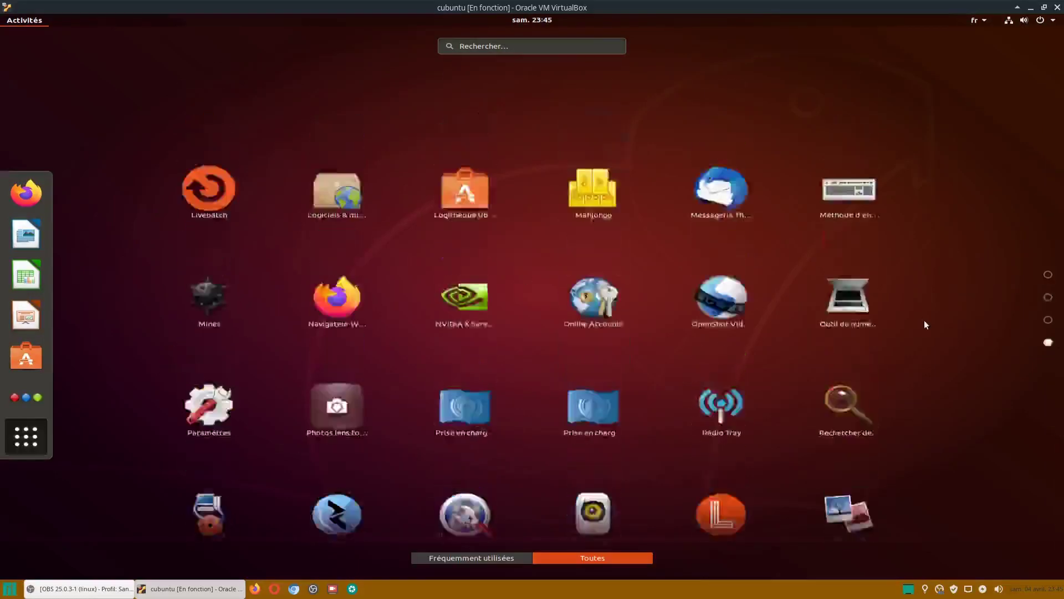
scroll(925, 322, down, 1)
scroll(927, 326, up, 3)
scroll(928, 328, down, 2)
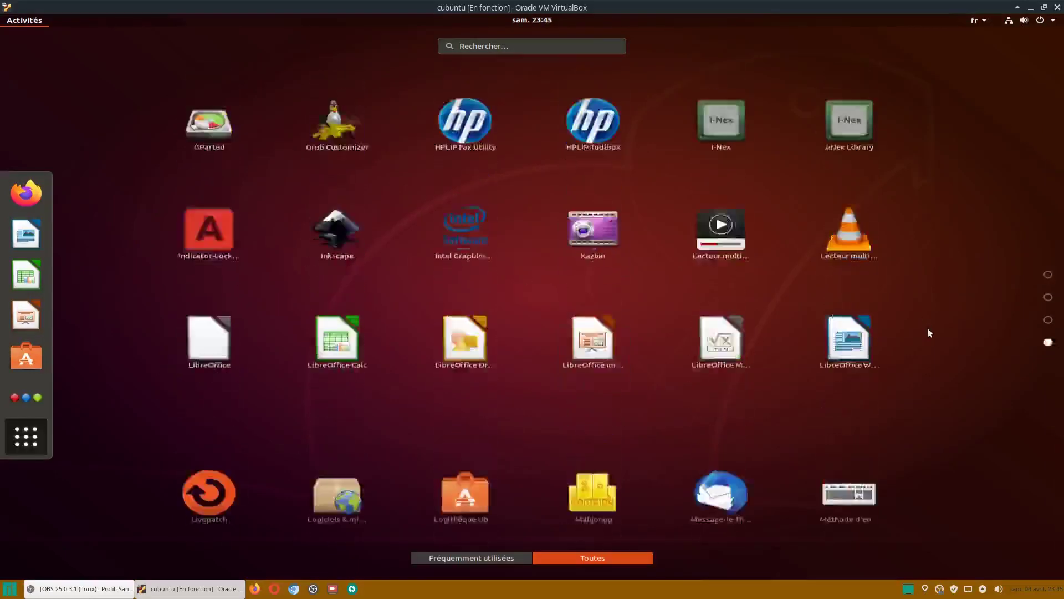
scroll(928, 329, up, 1)
scroll(928, 329, up, 2)
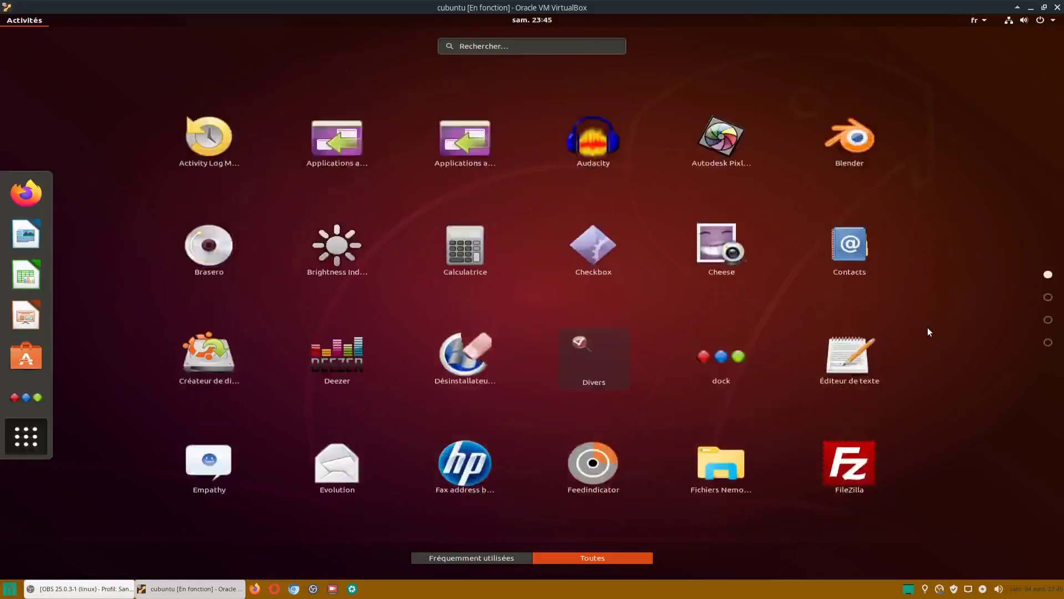
scroll(926, 326, down, 3)
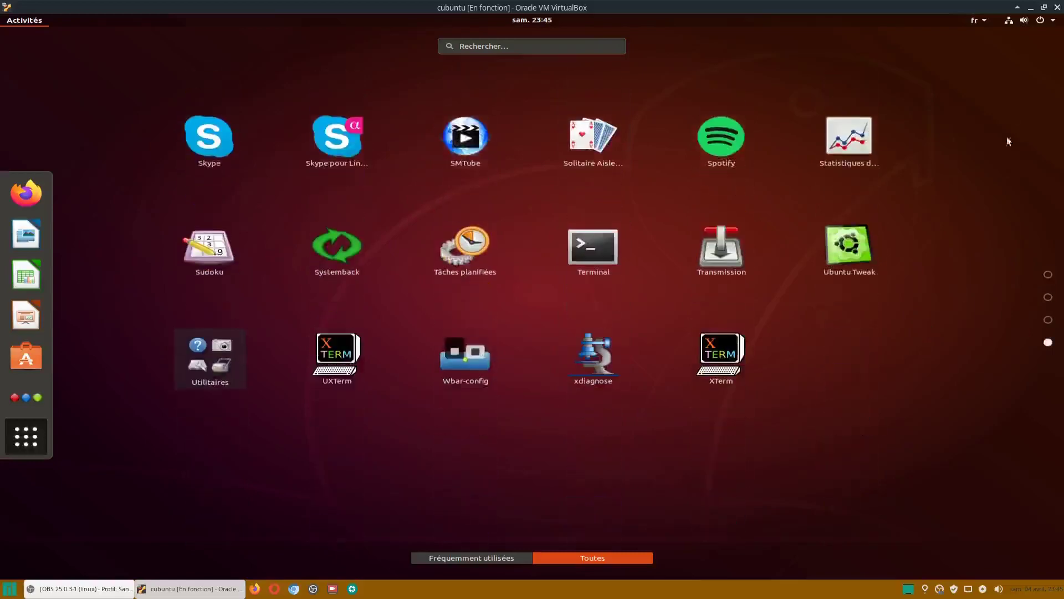
Shut down the Ubuntu virtual machine with Éteindre and switch to the OBS window on the host desktop.
click(1043, 25)
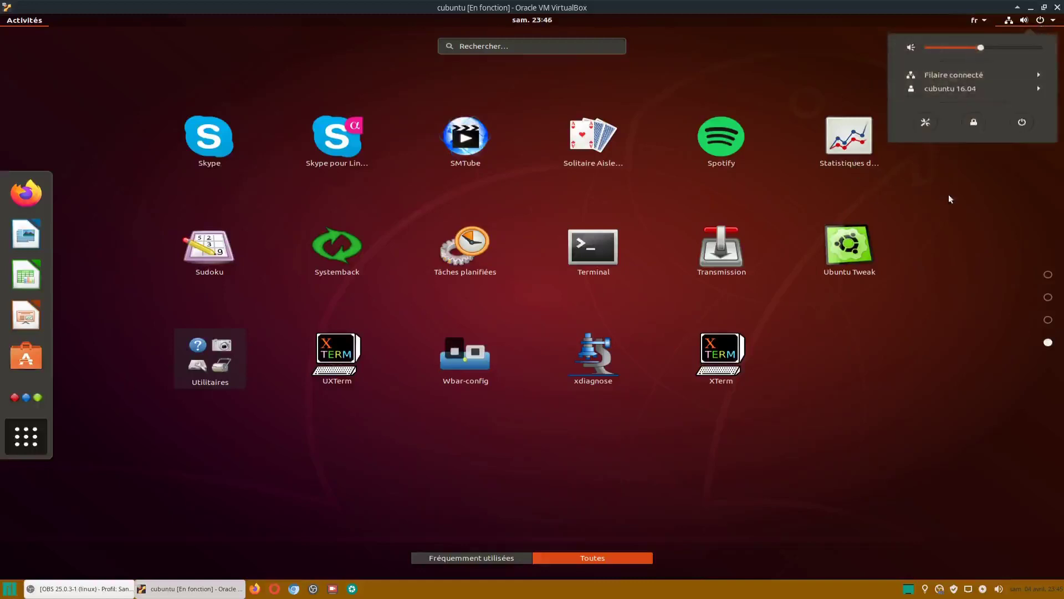
click(1025, 124)
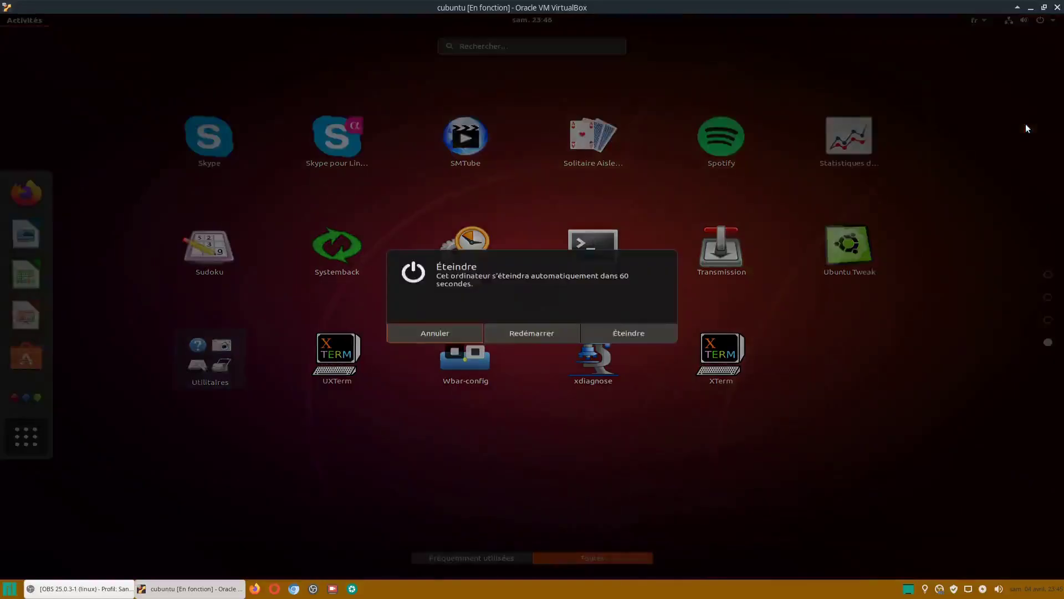
click(628, 333)
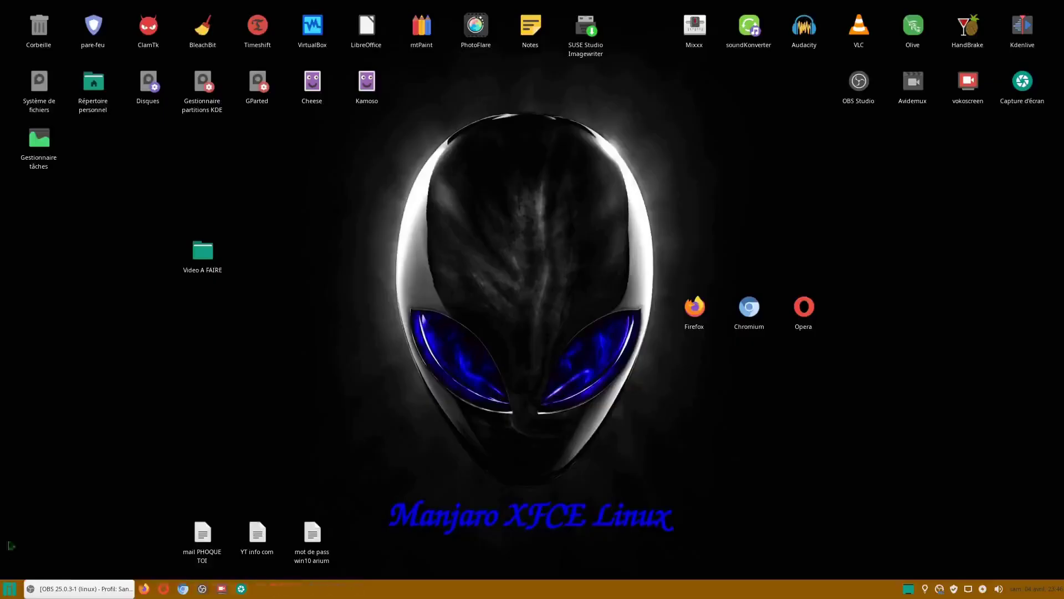
click(75, 589)
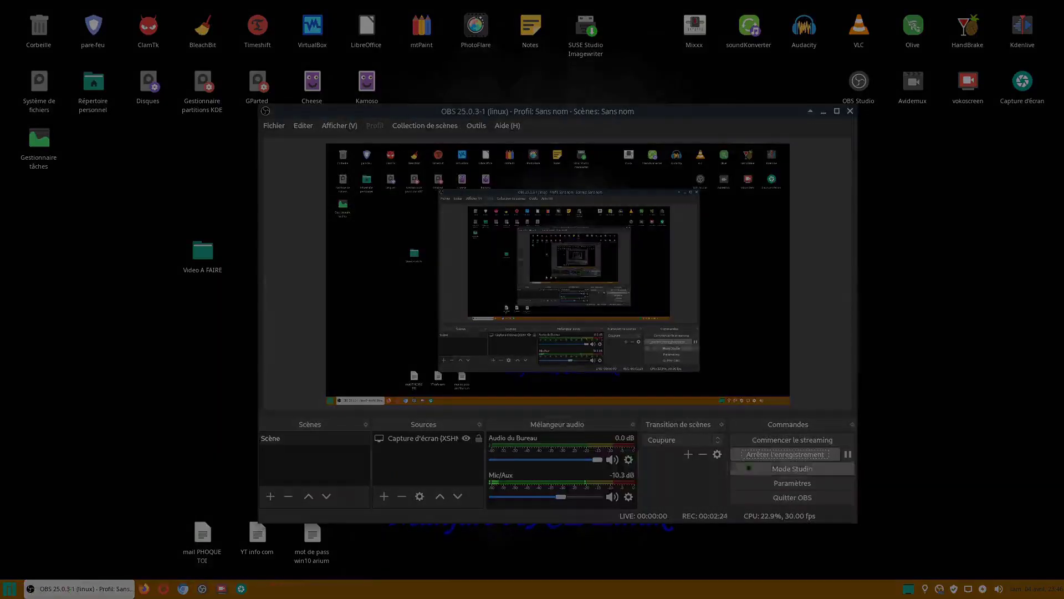